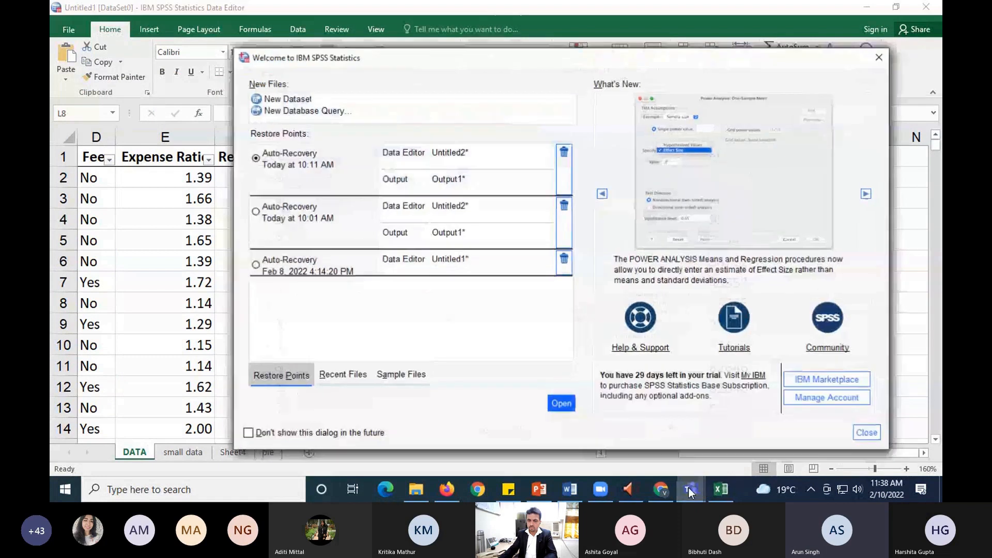
Minimize the Teams meeting window and close the SPSS welcome dialog to reach the empty dataset
{"action": "mouse_move", "coordinate": [688, 487]}
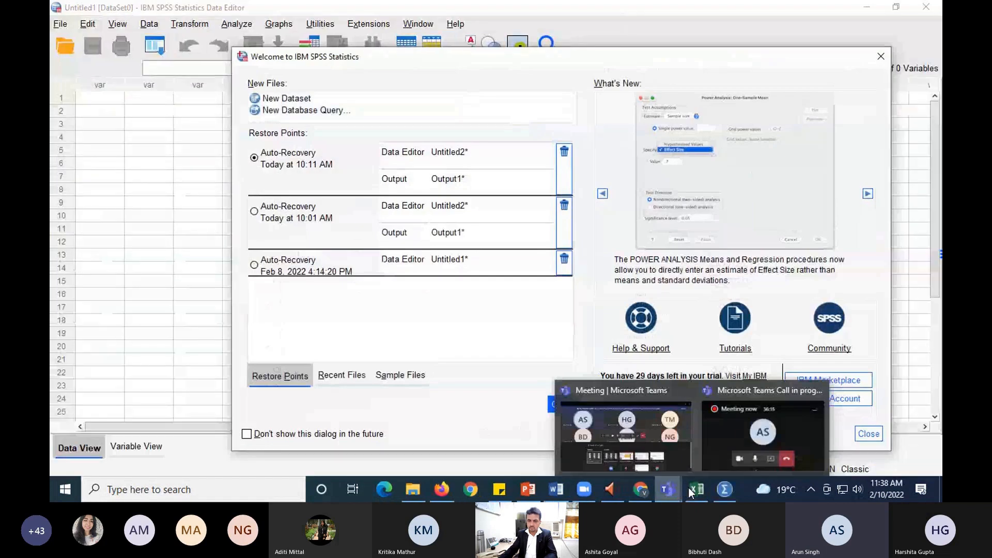
{"action": "left_click", "coordinate": [644, 437]}
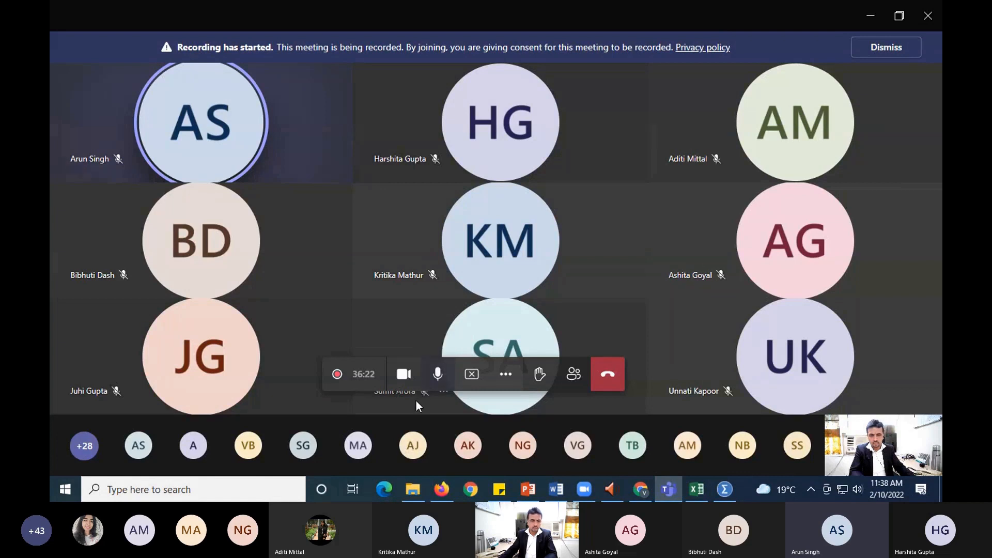
{"action": "left_click", "coordinate": [871, 16]}
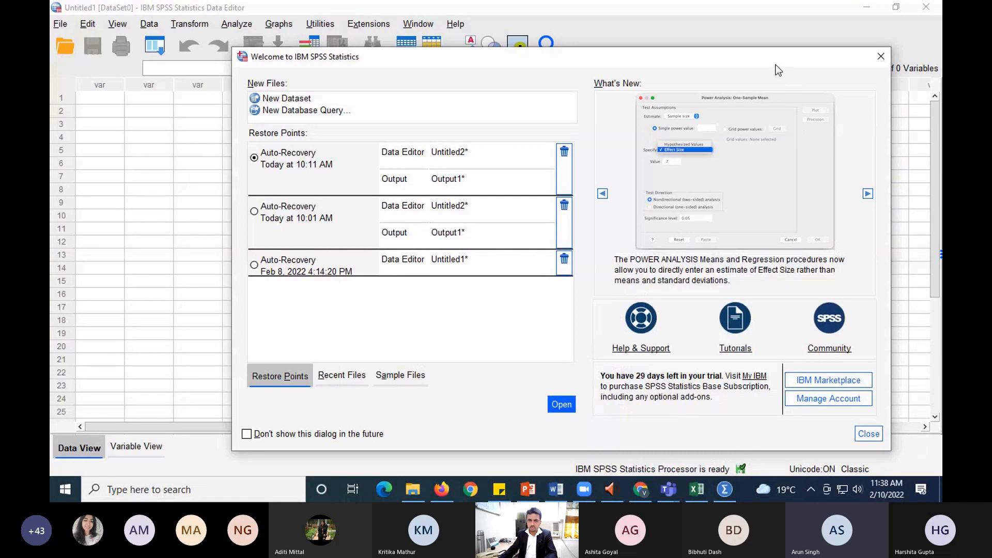
{"action": "left_click_drag", "start_coordinate": [776, 63], "coordinate": [594, 31]}
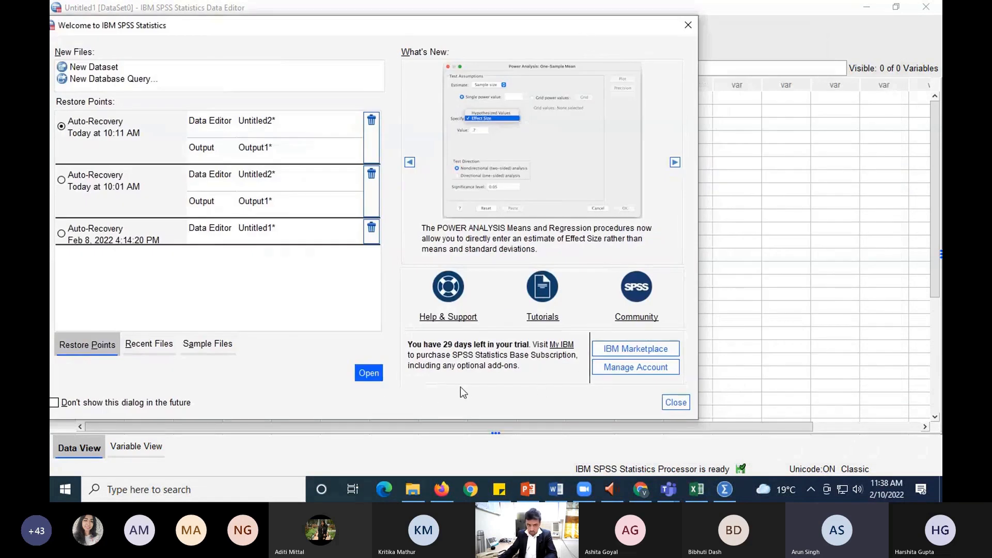
{"action": "left_click_drag", "start_coordinate": [315, 27], "coordinate": [377, 30]}
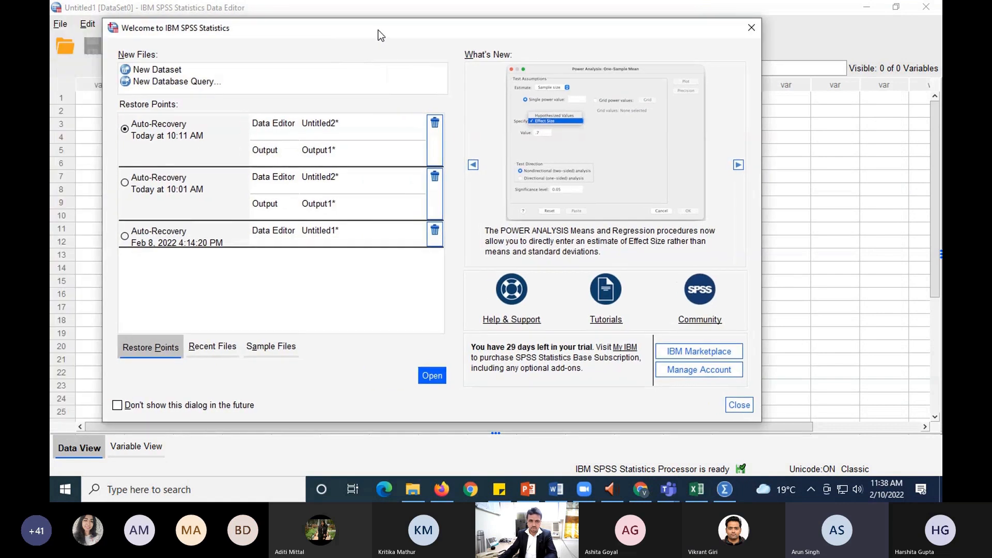
{"action": "left_click", "coordinate": [738, 406]}
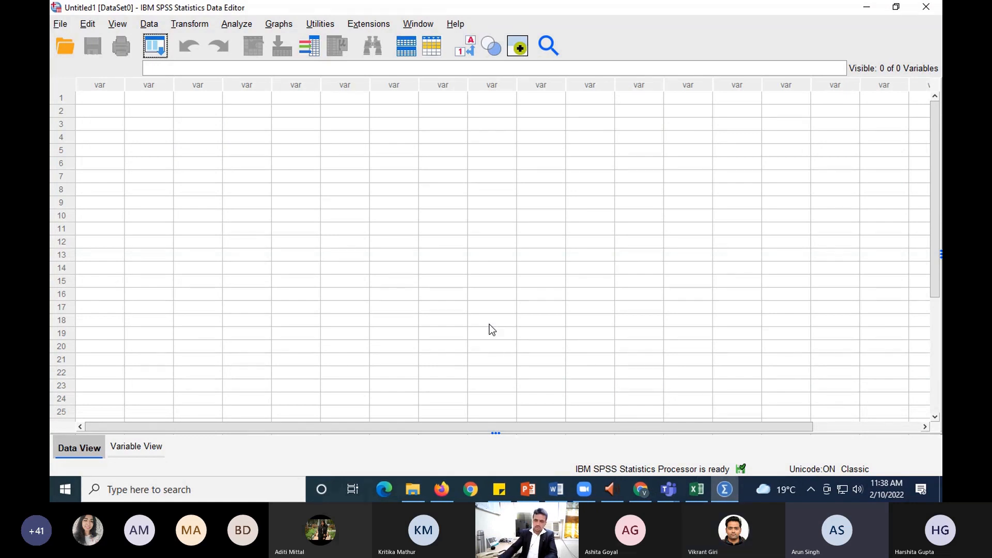
Switch to Chrome with the Person 2 profile and search Google for "download spss"
{"action": "left_click", "coordinate": [468, 490]}
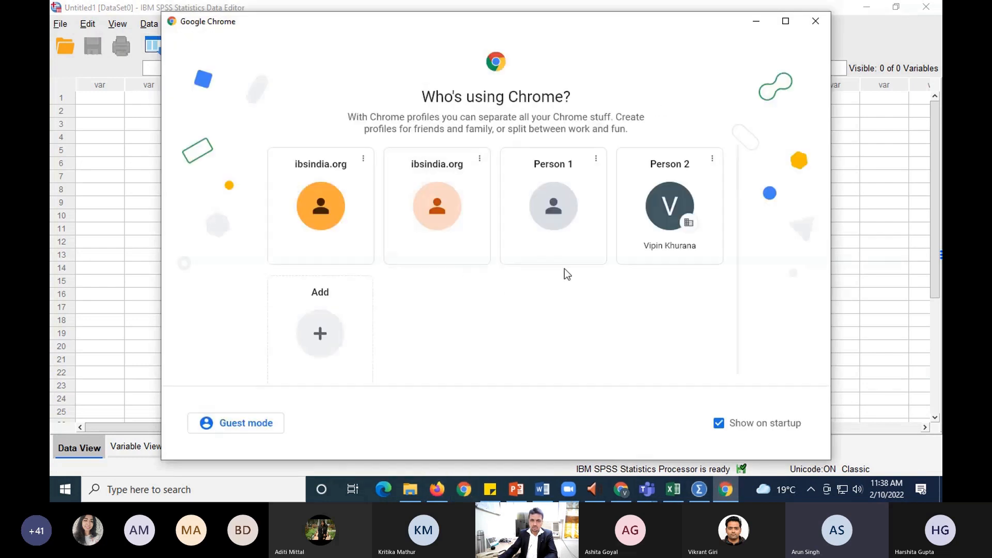
{"action": "left_click", "coordinate": [643, 223]}
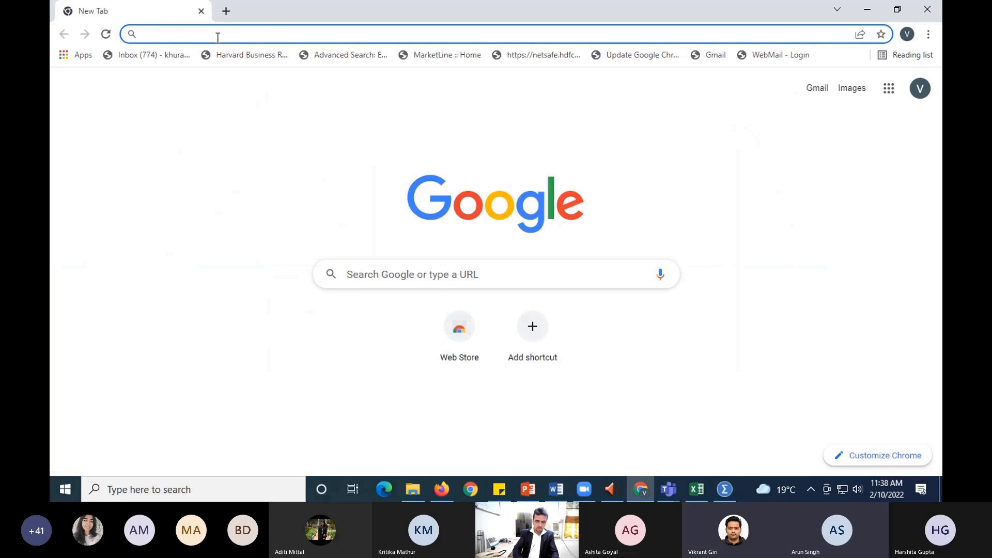
{"action": "type", "text": "downlo"}
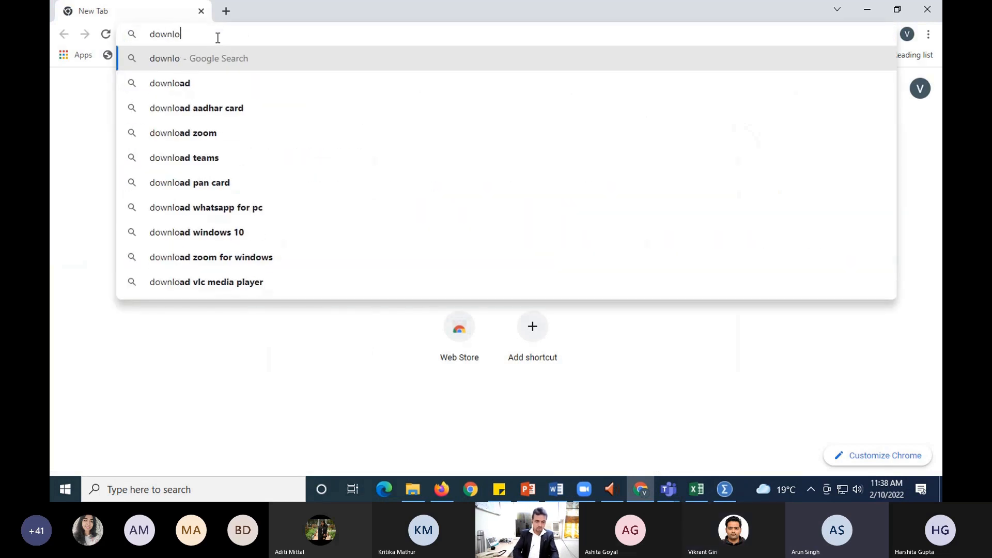
{"action": "type", "text": "ad spss"}
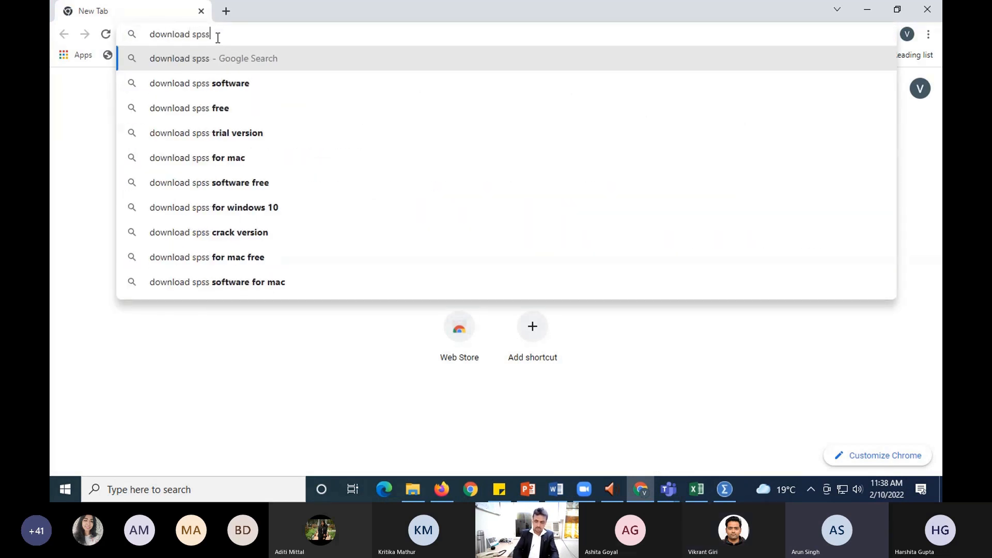
{"action": "key", "text": "Return"}
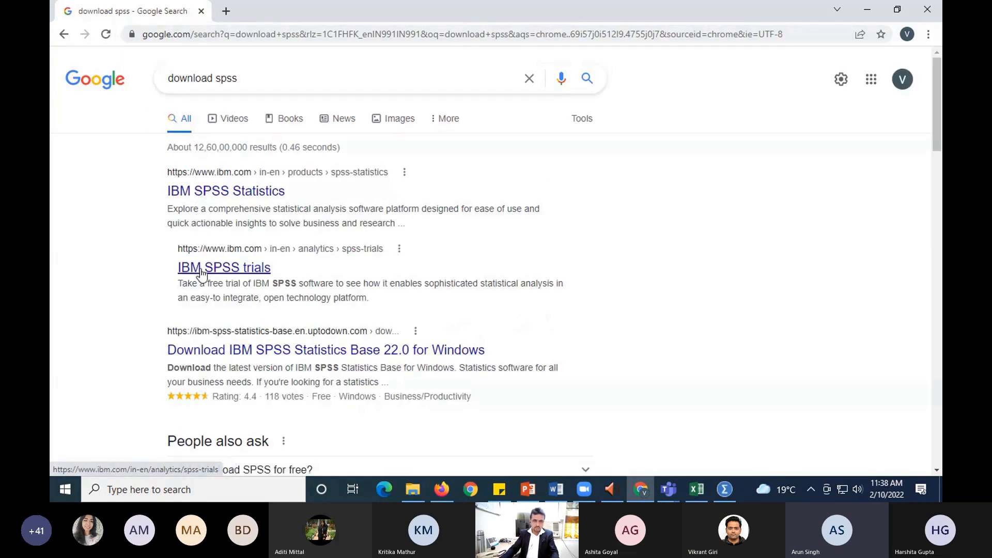
Open IBM's SPSS Statistics product page from the results and start the no-cost trial sign-up
{"action": "left_click", "coordinate": [214, 192]}
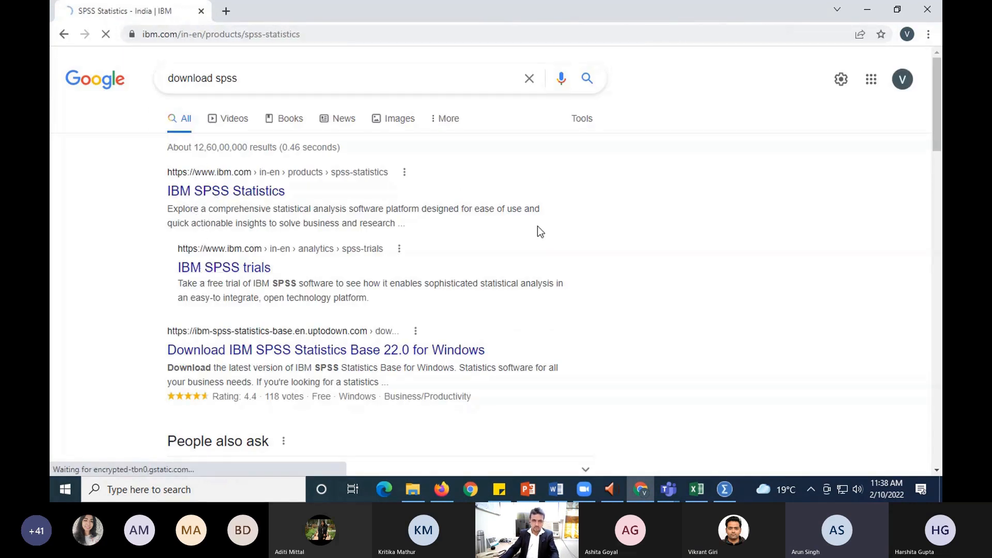
{"action": "scroll", "coordinate": [433, 272], "scroll_direction": "down", "scroll_amount": 2}
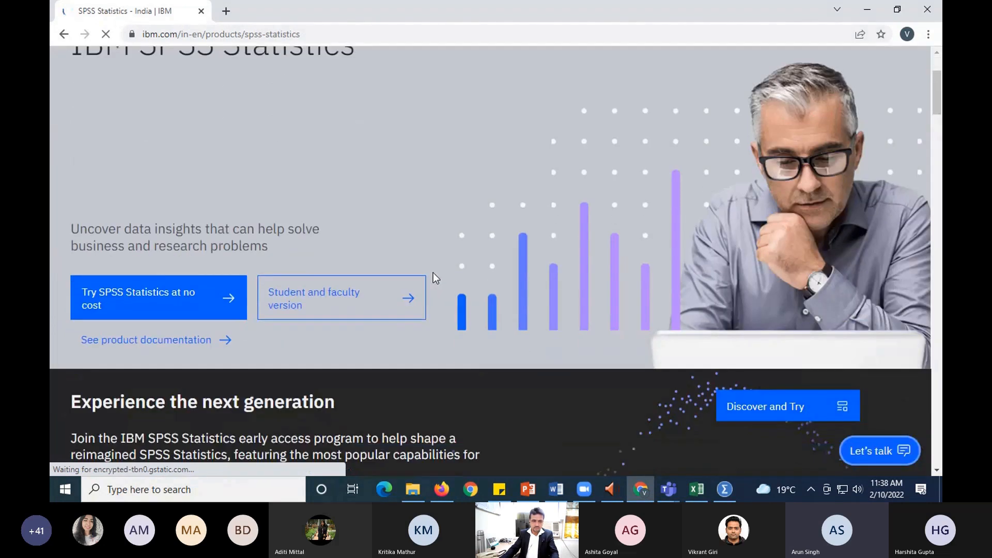
{"action": "left_click", "coordinate": [161, 304]}
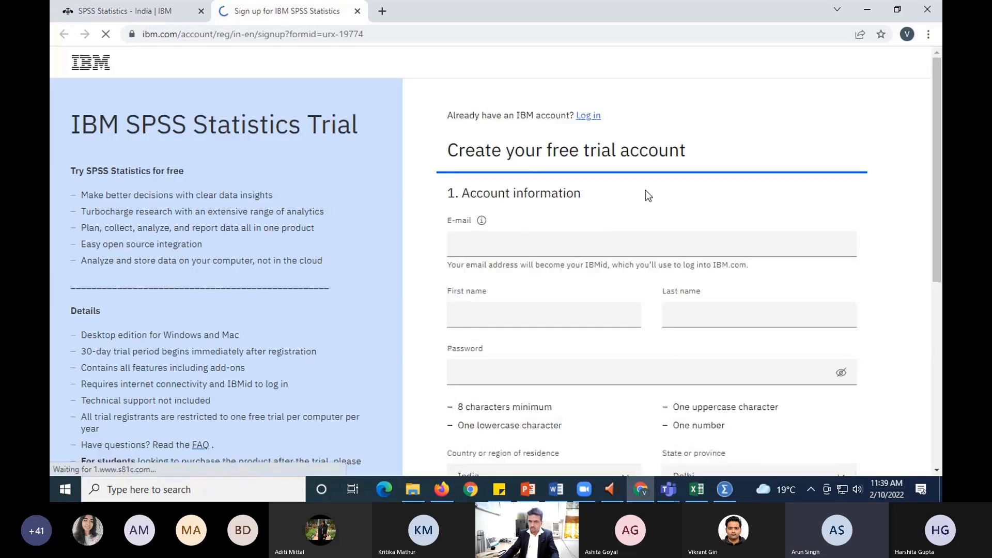
Examine the trial sign-up form's account fields, additional information and e-mail verification sections, then return to SPSS
{"action": "scroll", "coordinate": [623, 218], "scroll_direction": "down", "scroll_amount": 1}
{"action": "left_click", "coordinate": [485, 188]}
{"action": "left_click", "coordinate": [494, 255]}
{"action": "left_click", "coordinate": [507, 307]}
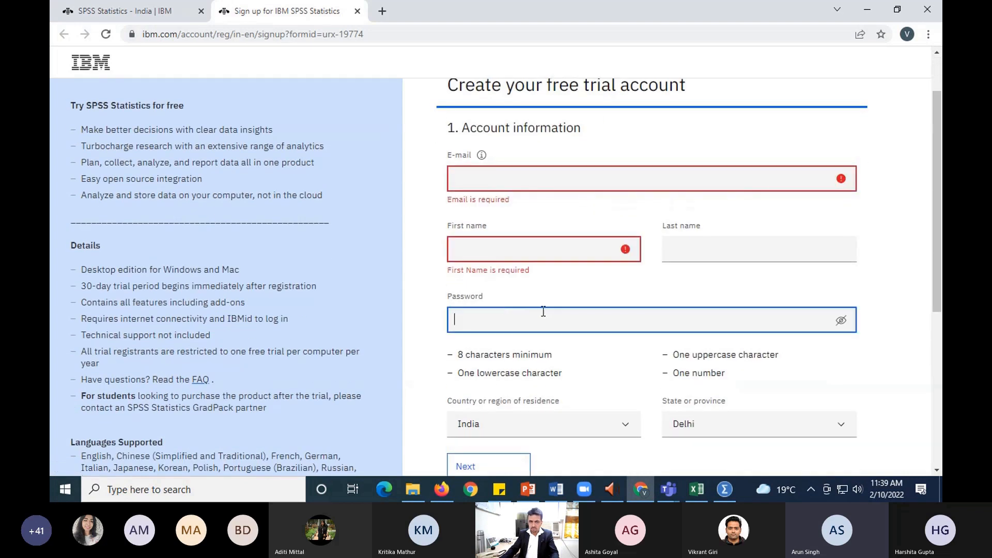
{"action": "scroll", "coordinate": [557, 324], "scroll_direction": "down", "scroll_amount": 4}
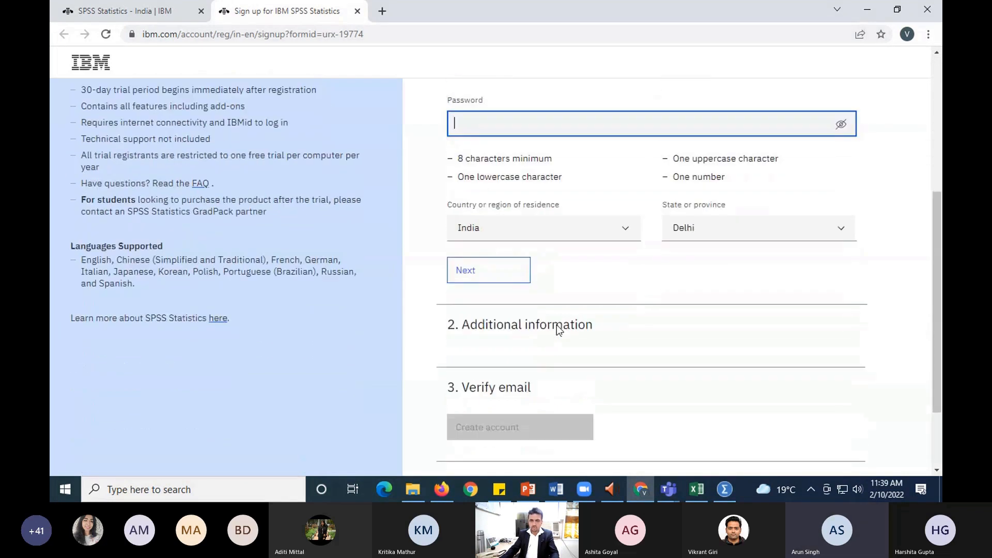
{"action": "scroll", "coordinate": [532, 308], "scroll_direction": "down", "scroll_amount": 2}
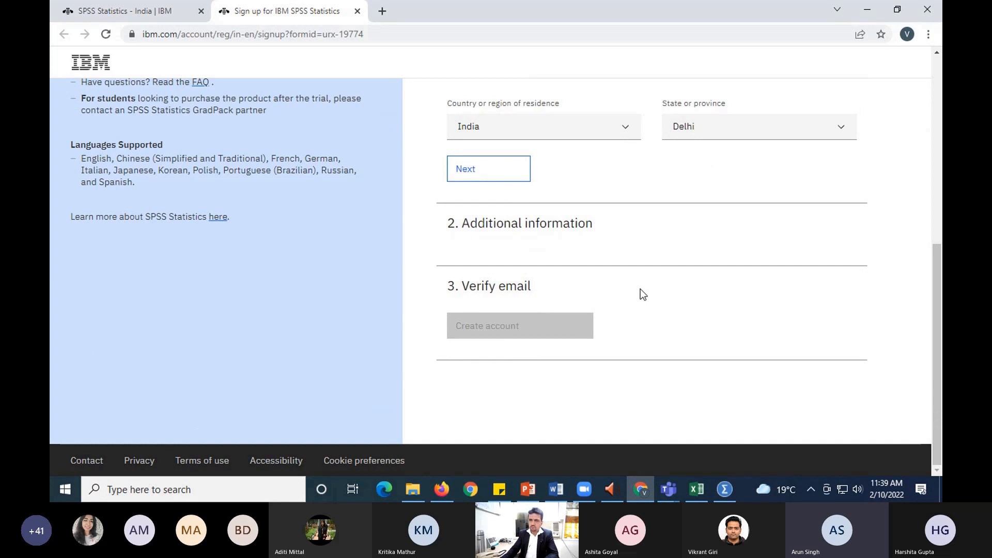
{"action": "scroll", "coordinate": [644, 294], "scroll_direction": "up", "scroll_amount": 6}
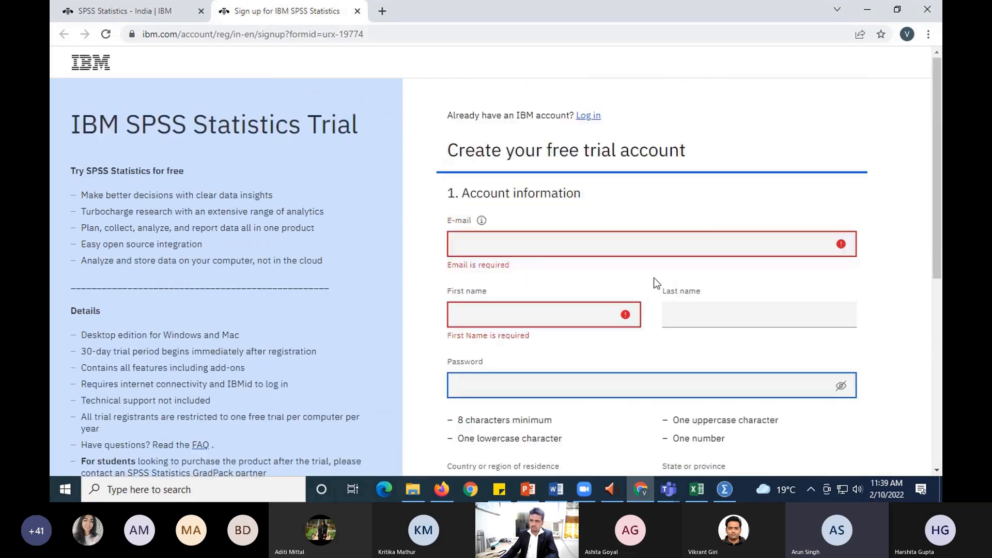
{"action": "left_click", "coordinate": [870, 11]}
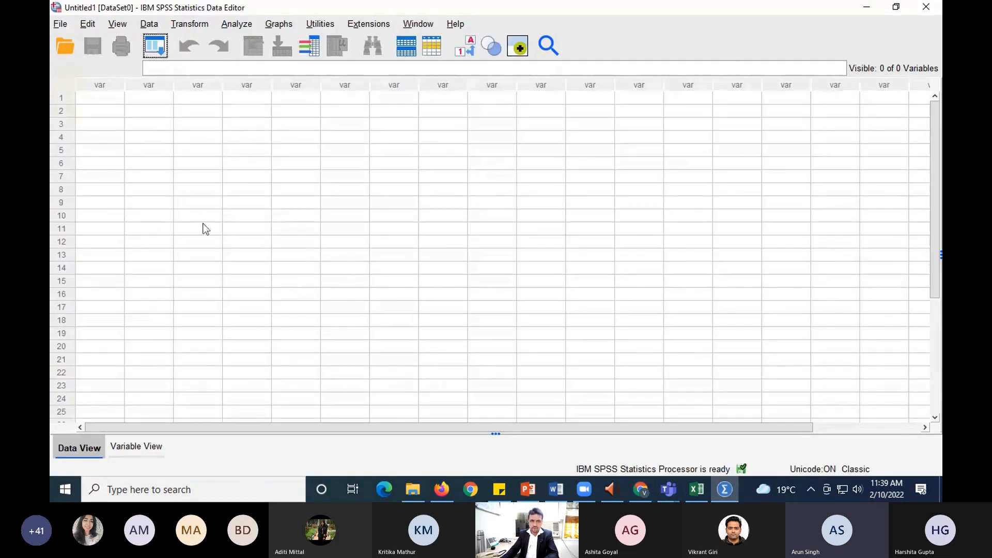
Compare the empty dataset's Variable View and Data View, ending in Data View
{"action": "left_click", "coordinate": [176, 215]}
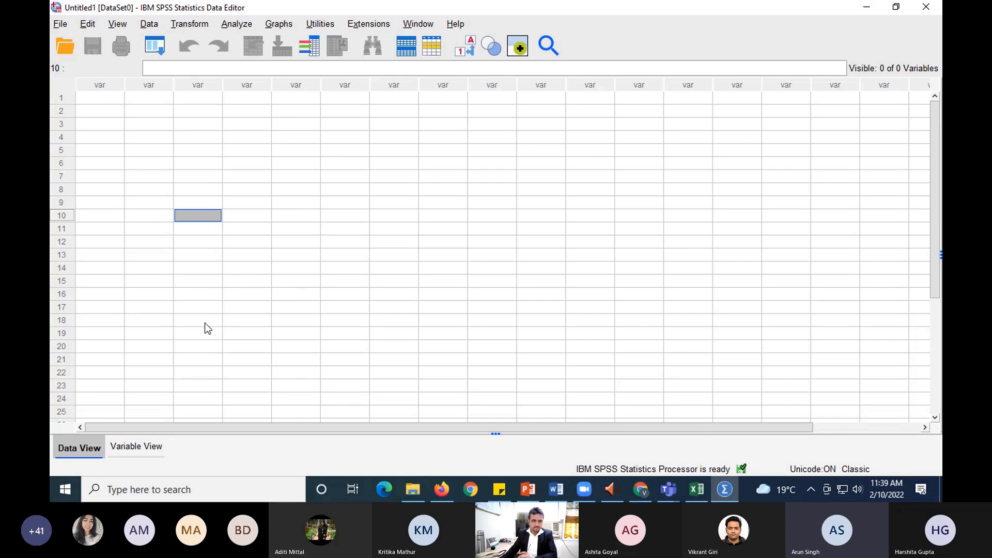
{"action": "left_click", "coordinate": [130, 449]}
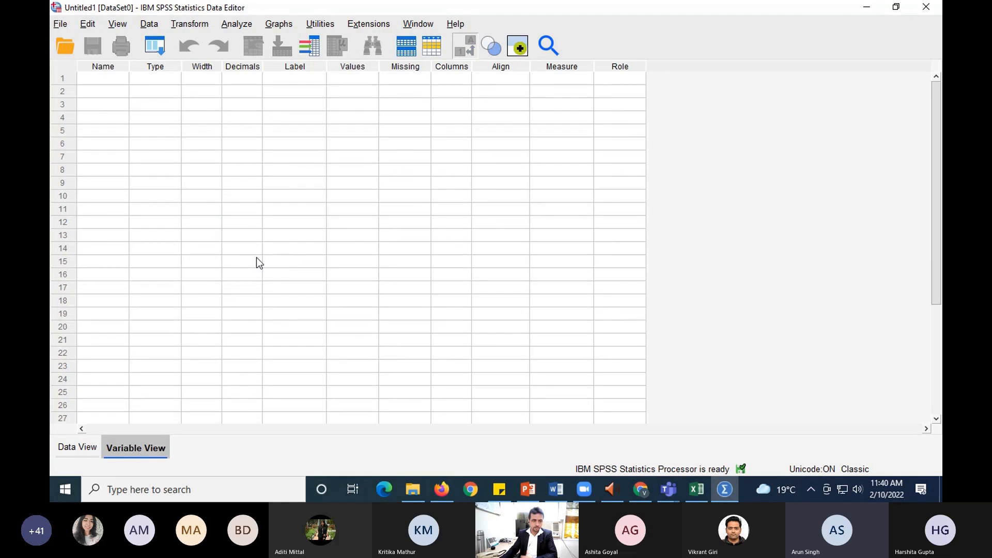
{"action": "left_click", "coordinate": [81, 449]}
{"action": "left_click", "coordinate": [129, 449]}
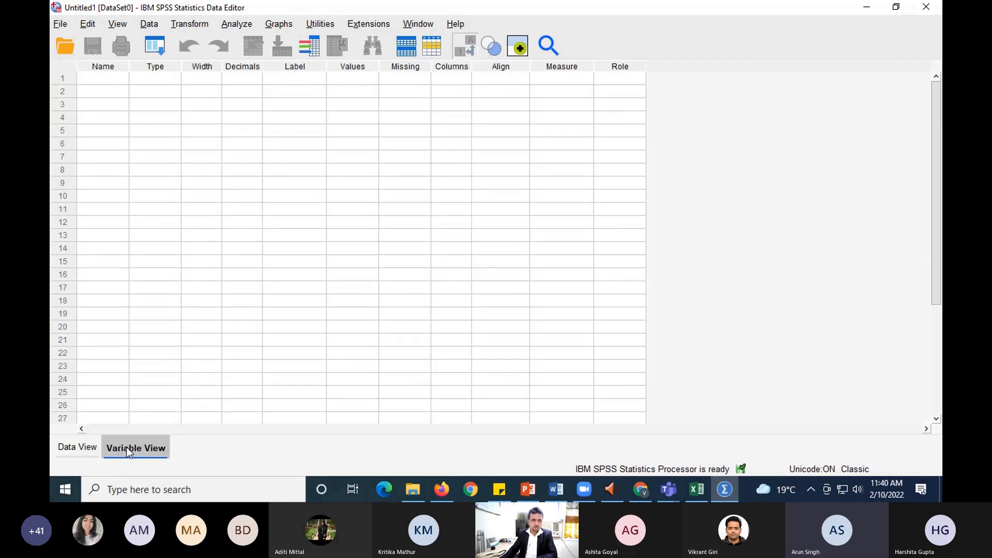
{"action": "left_click", "coordinate": [73, 445]}
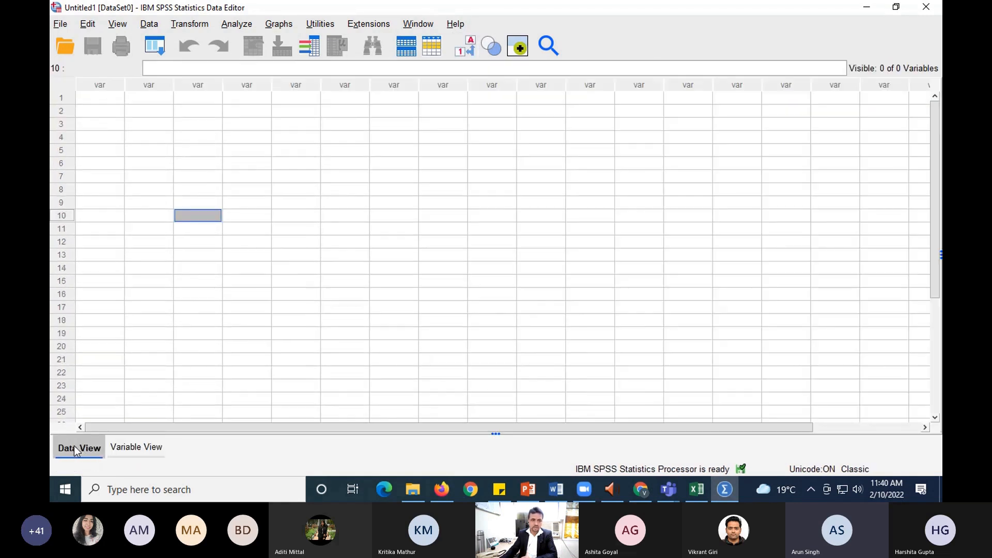
Start importing data from an Excel file and set the browsing location to Desktop
{"action": "left_click", "coordinate": [61, 26]}
{"action": "mouse_move", "coordinate": [224, 56]}
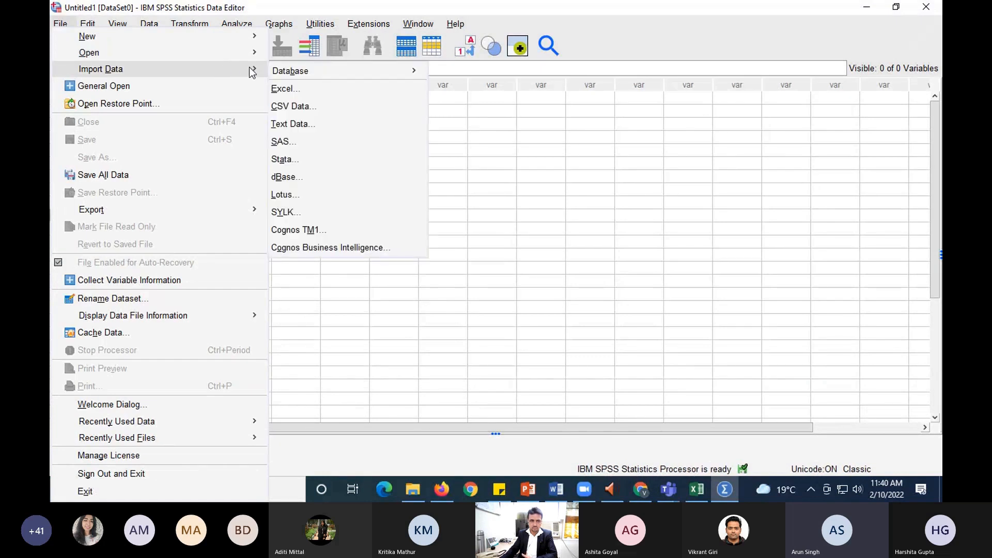
{"action": "left_click", "coordinate": [298, 89]}
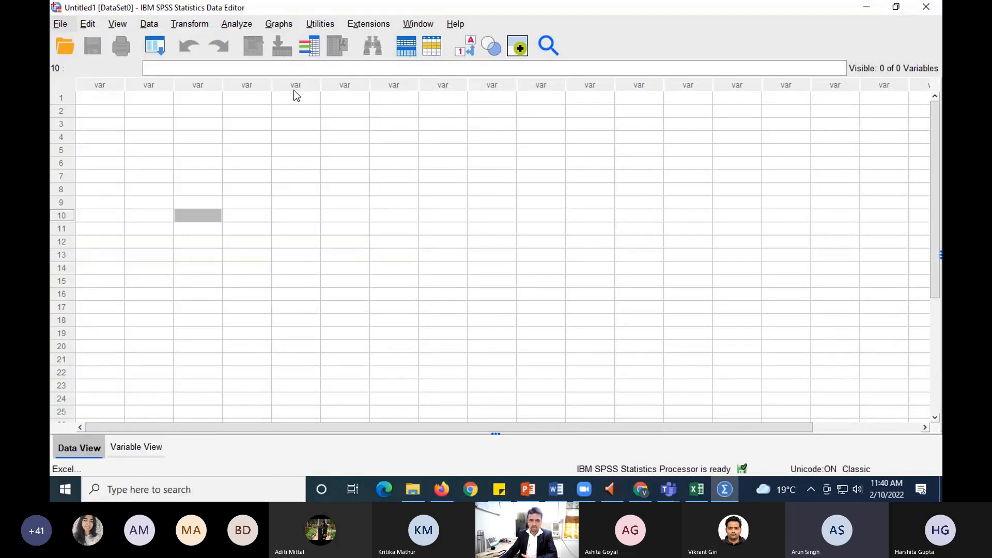
{"action": "left_click", "coordinate": [431, 150]}
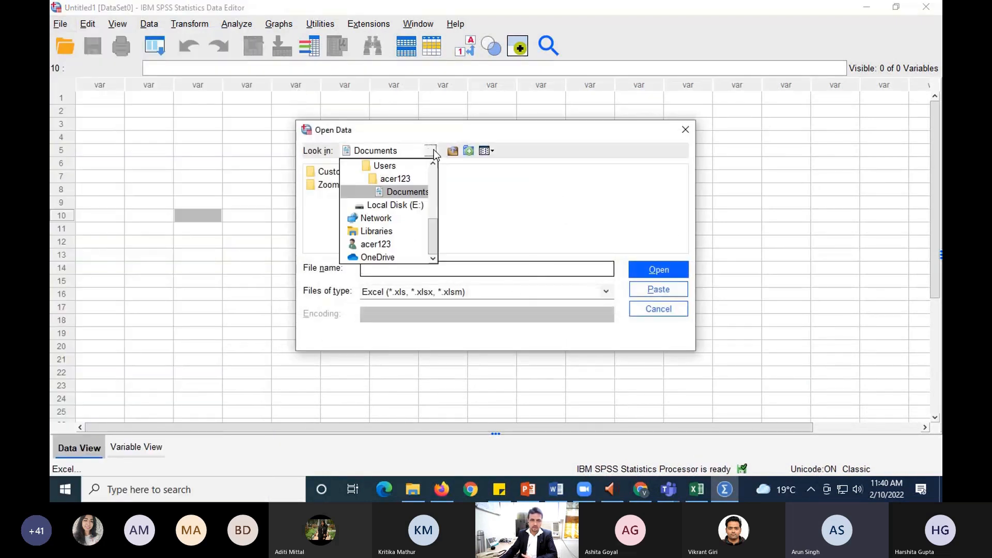
{"action": "left_click_drag", "start_coordinate": [436, 228], "coordinate": [436, 171]}
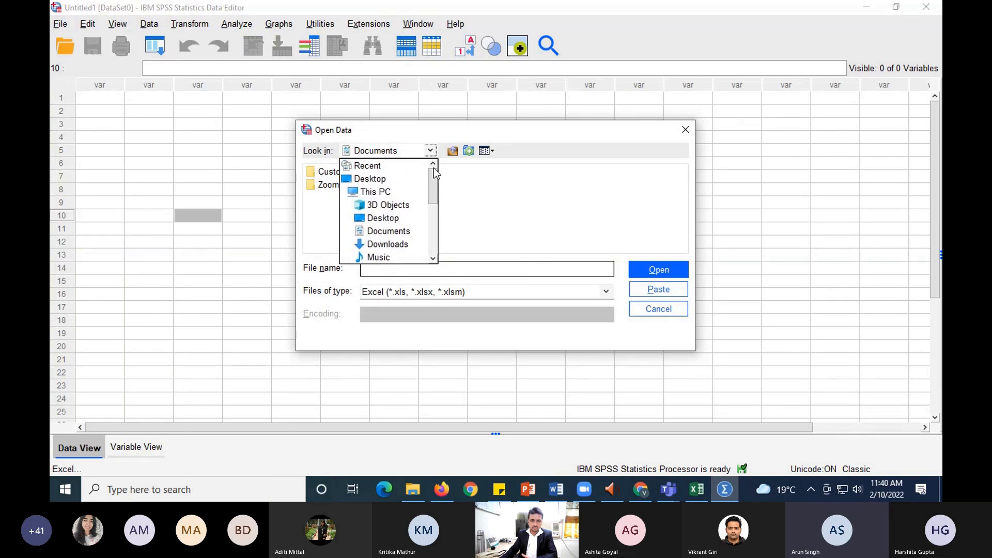
{"action": "left_click", "coordinate": [365, 178]}
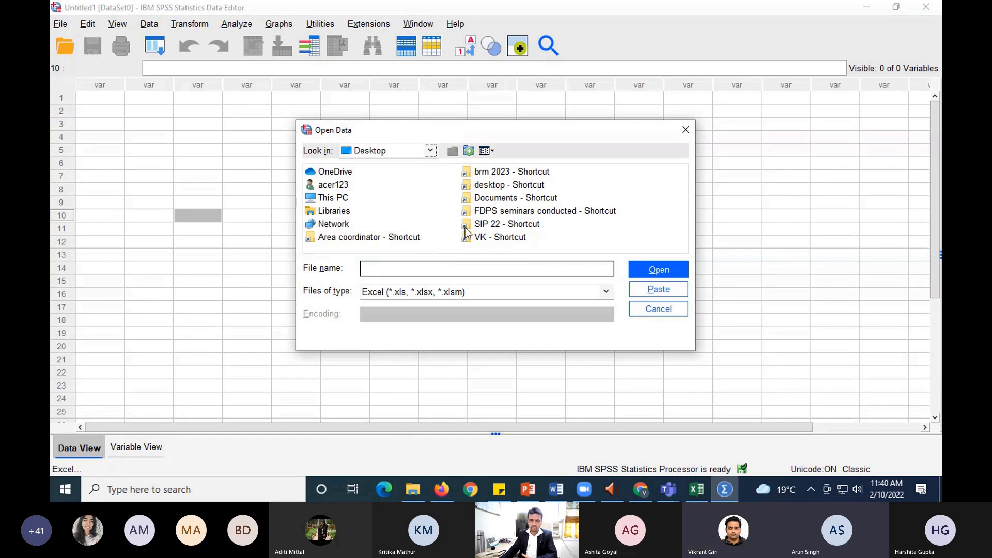
Browse through the FDPS seminars conducted shortcut and FDP Material for Participants to the data handling_VK folder
{"action": "double_click", "coordinate": [488, 212]}
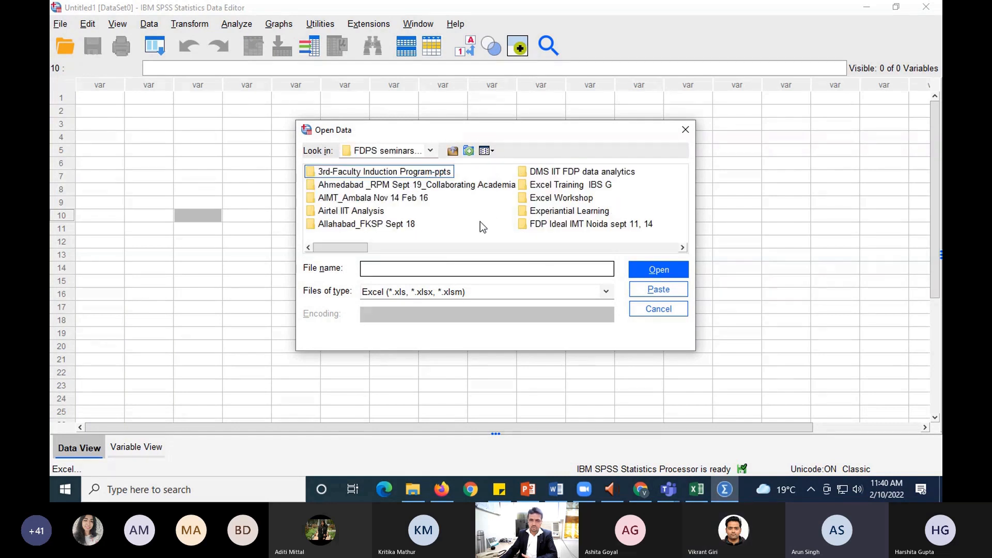
{"action": "left_click", "coordinate": [547, 225]}
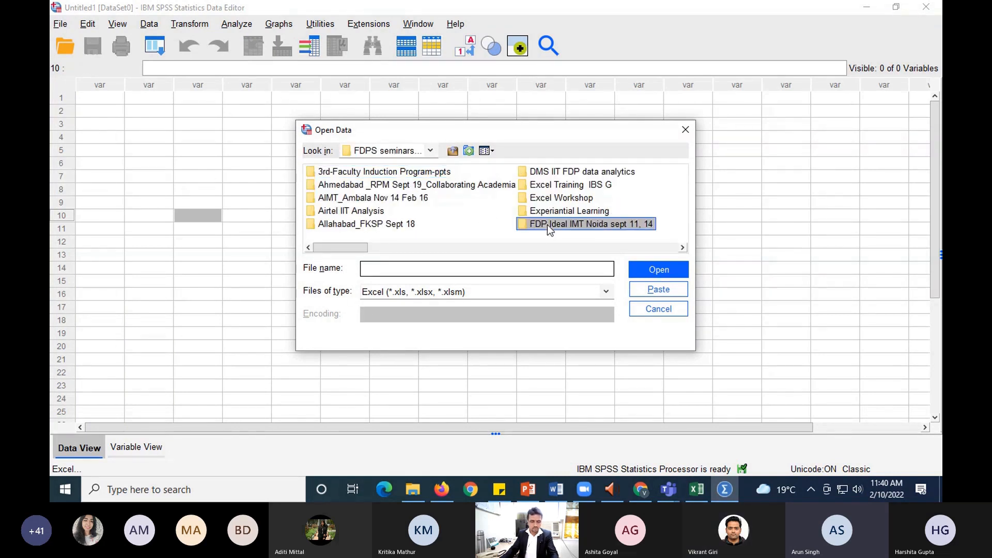
{"action": "key", "text": "Down"}
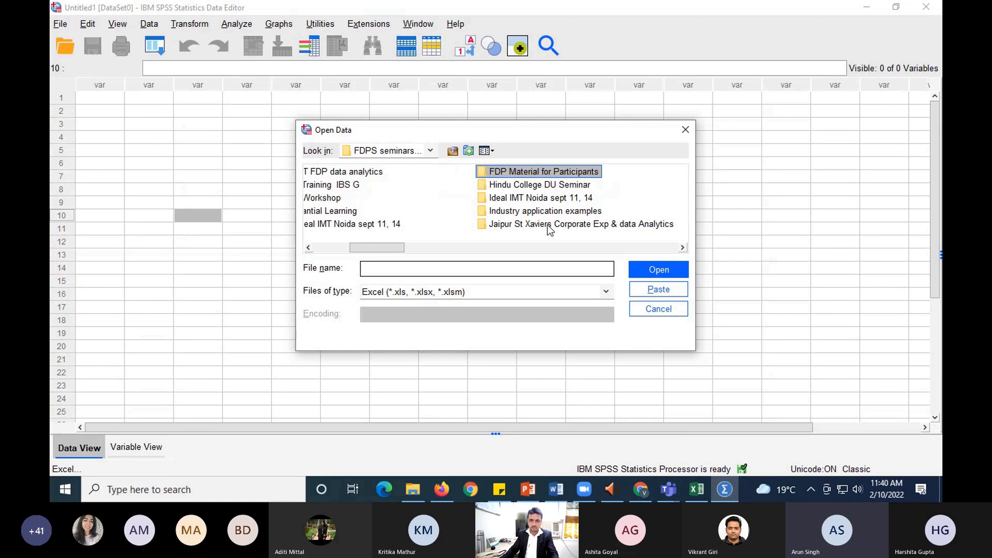
{"action": "double_click", "coordinate": [544, 173]}
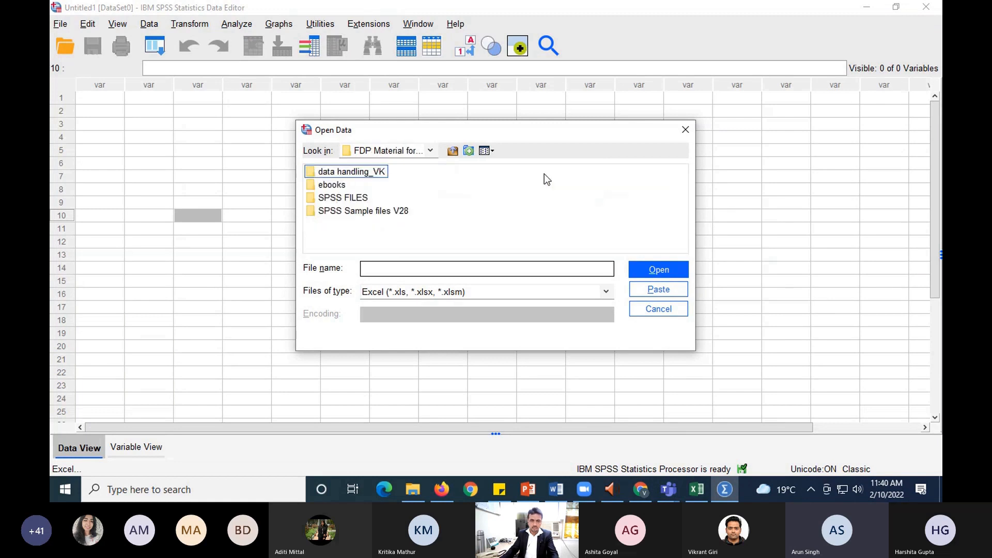
{"action": "double_click", "coordinate": [370, 172]}
Try to open 1 Mutual Funds.xls for import and dismiss the resulting message
{"action": "left_click", "coordinate": [358, 178]}
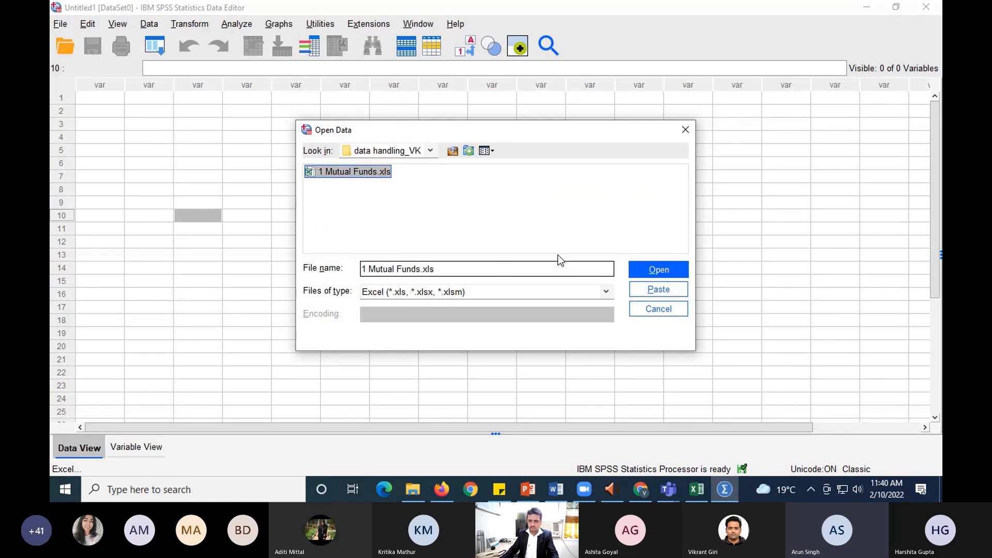
{"action": "left_click", "coordinate": [643, 273]}
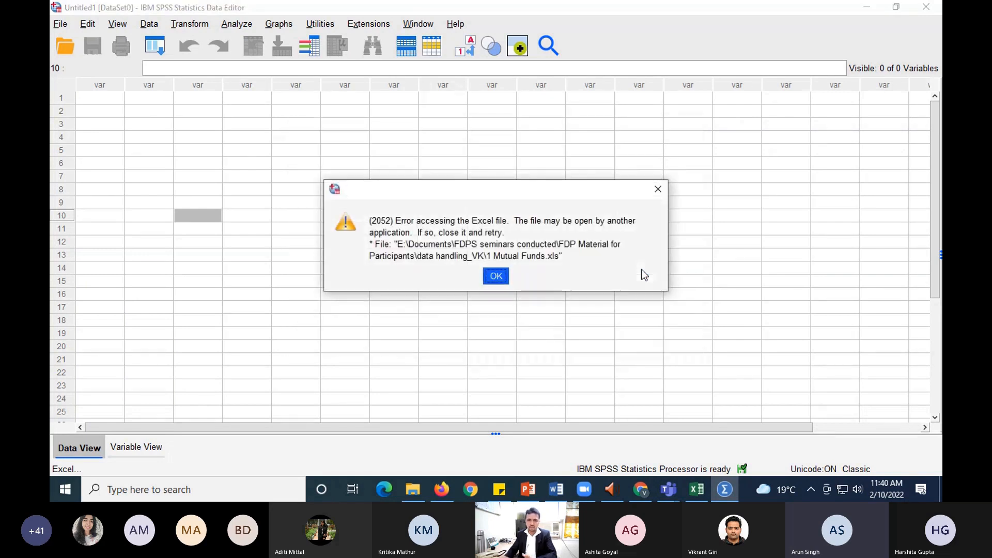
{"action": "left_click", "coordinate": [495, 276]}
Switch to Excel and close the 1 Mutual Funds workbook without saving its changes
{"action": "left_click", "coordinate": [691, 490]}
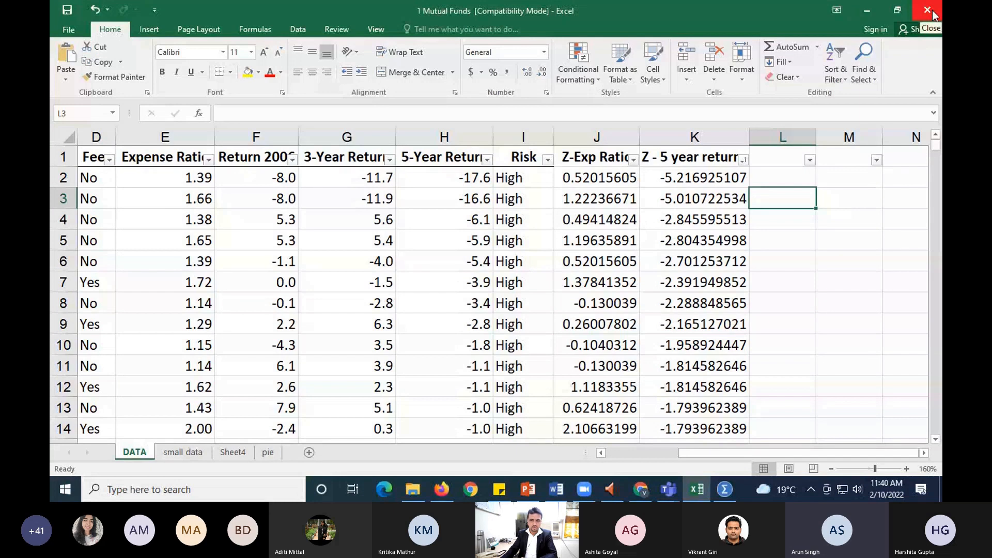
{"action": "left_click", "coordinate": [930, 11]}
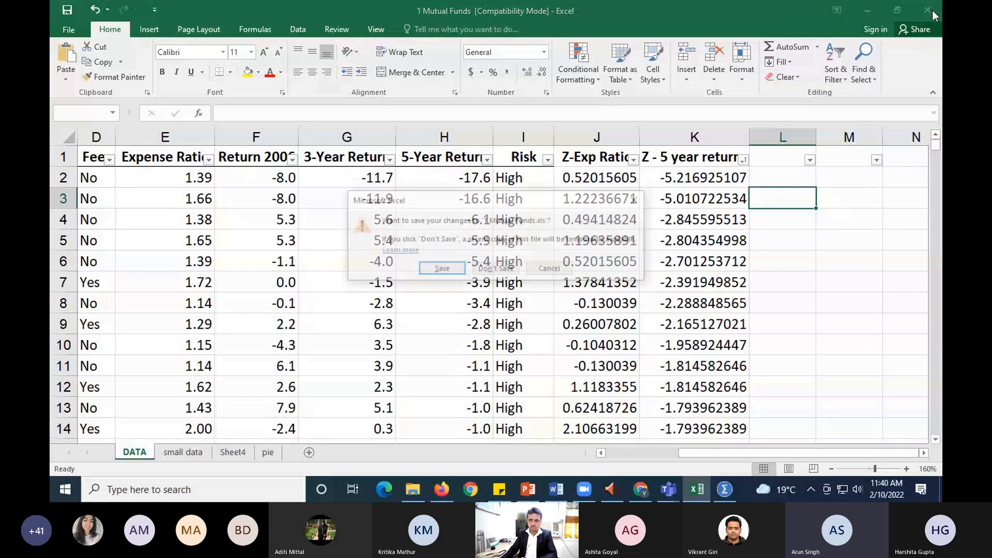
{"action": "left_click", "coordinate": [495, 269]}
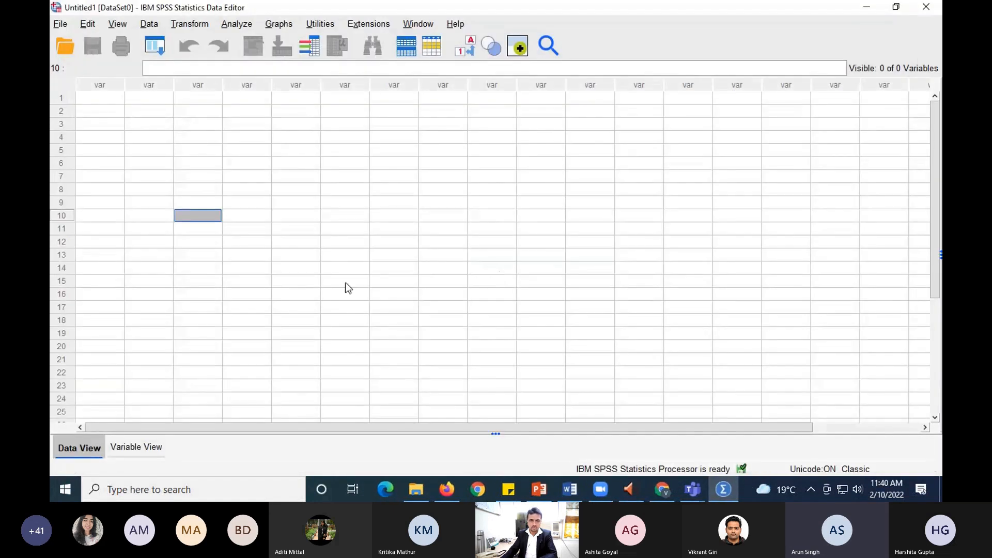
Open 1 Mutual Funds.xls from the data handling_VK folder for Excel import in SPSS
{"action": "left_click", "coordinate": [60, 24]}
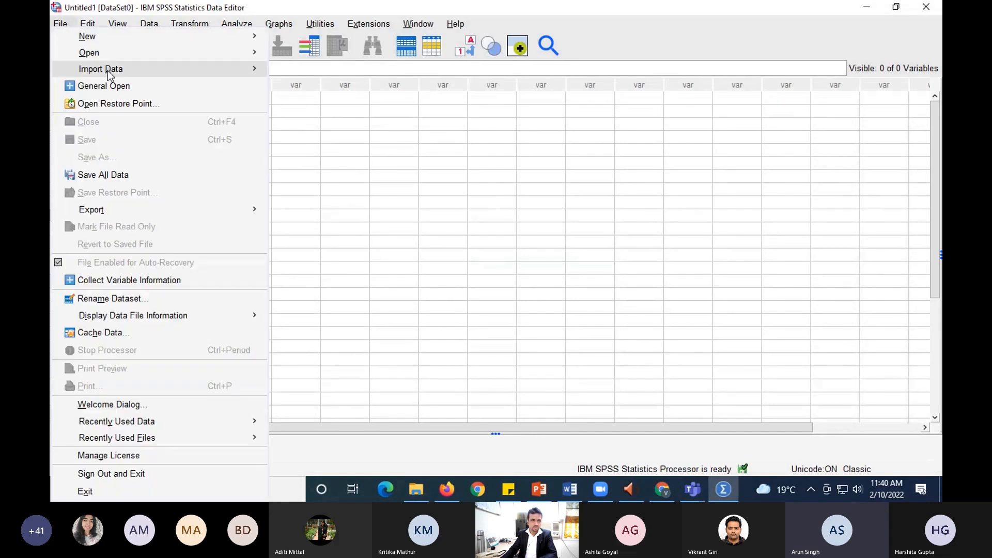
{"action": "mouse_move", "coordinate": [102, 70]}
{"action": "left_click", "coordinate": [288, 87]}
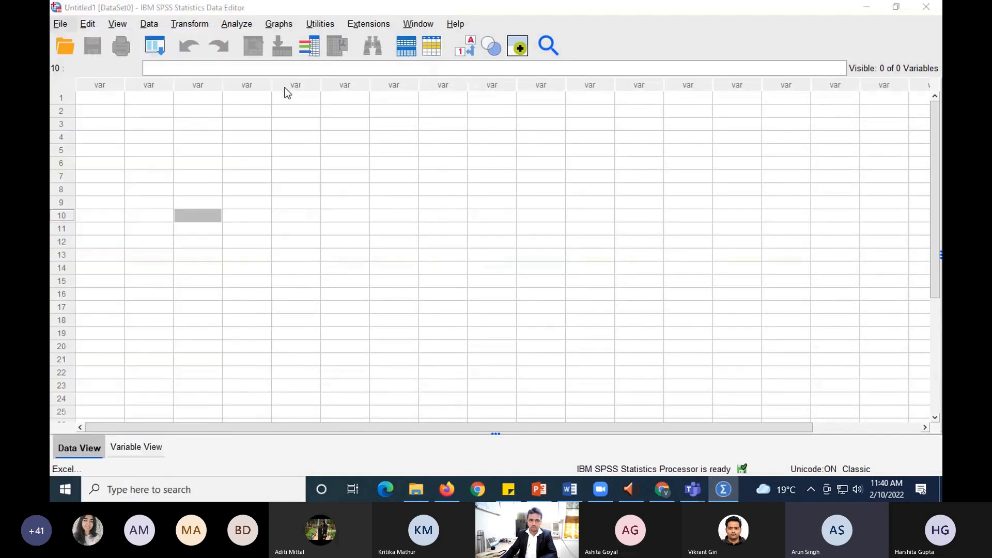
{"action": "left_click", "coordinate": [342, 174]}
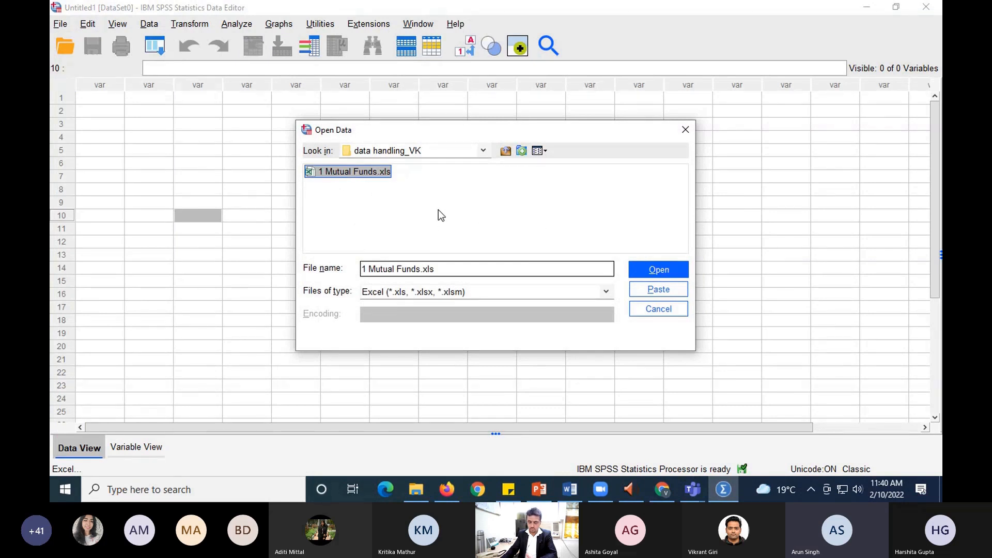
{"action": "left_click", "coordinate": [662, 268]}
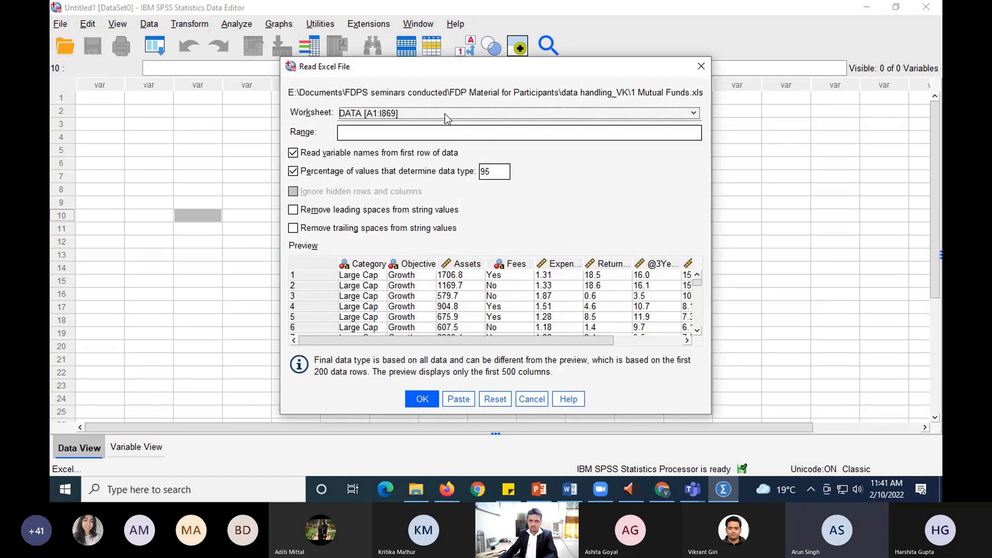
Review the available worksheets and import DATA [A1:I869], reading variable names from the first row
{"action": "left_click", "coordinate": [518, 113]}
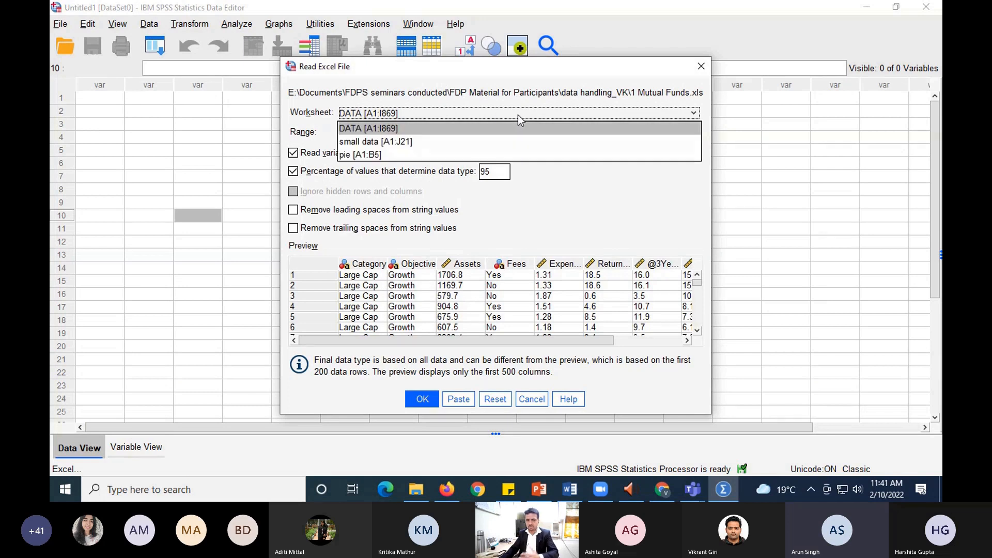
{"action": "left_click", "coordinate": [611, 206]}
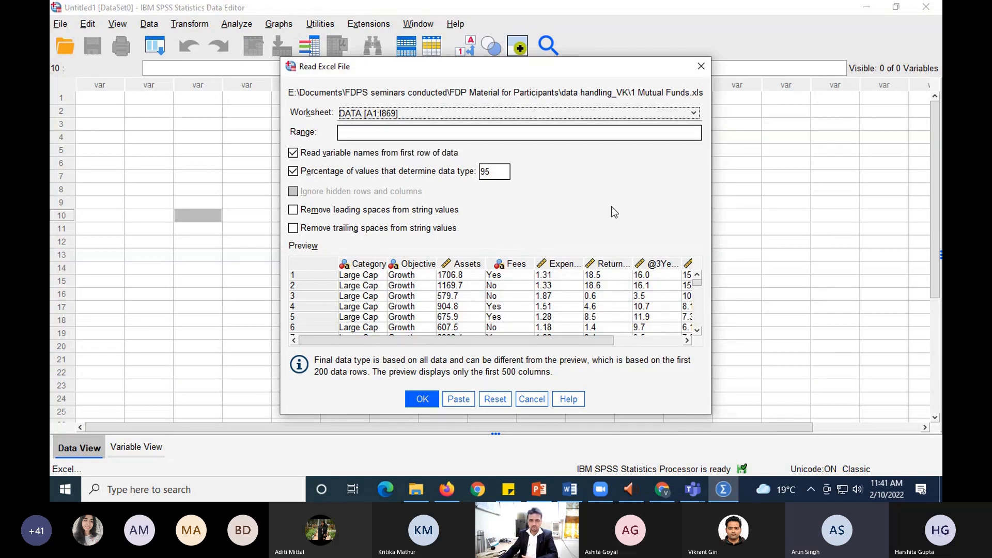
{"action": "left_click", "coordinate": [421, 398]}
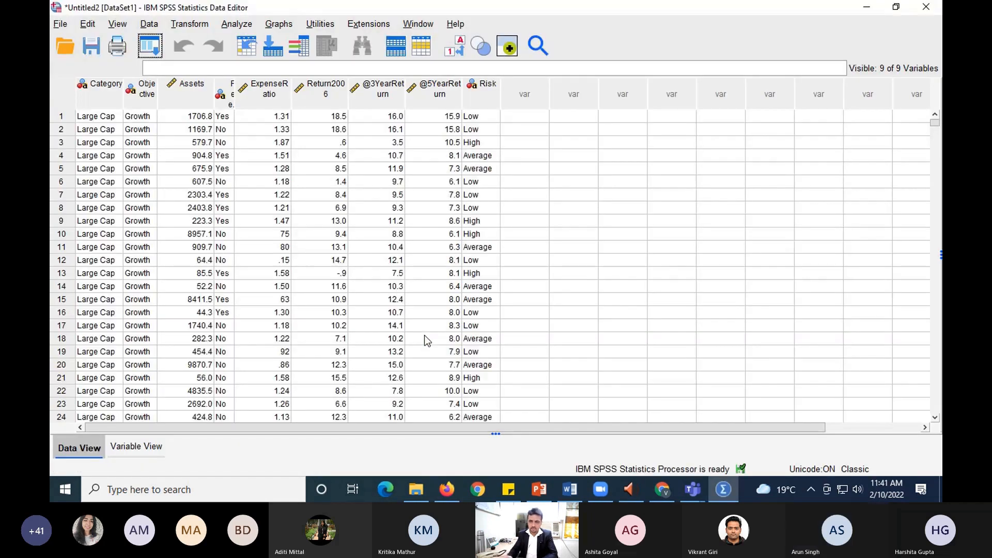
Widen the Objective, Assets, Fees, ExpenseRatio and Risk columns in Data View so their headings fit
{"action": "left_click", "coordinate": [828, 370]}
{"action": "left_click", "coordinate": [590, 426]}
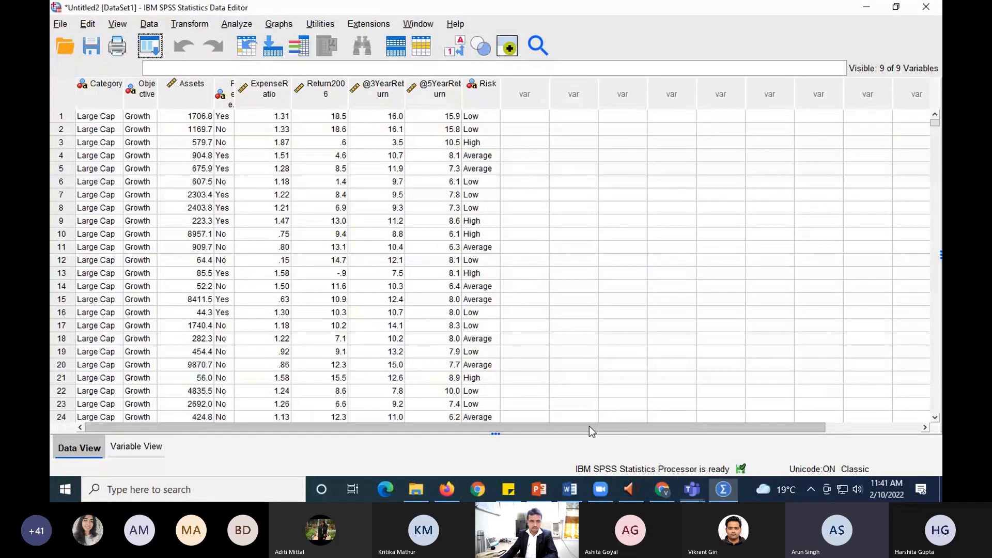
{"action": "left_click_drag", "start_coordinate": [644, 426], "coordinate": [101, 446]}
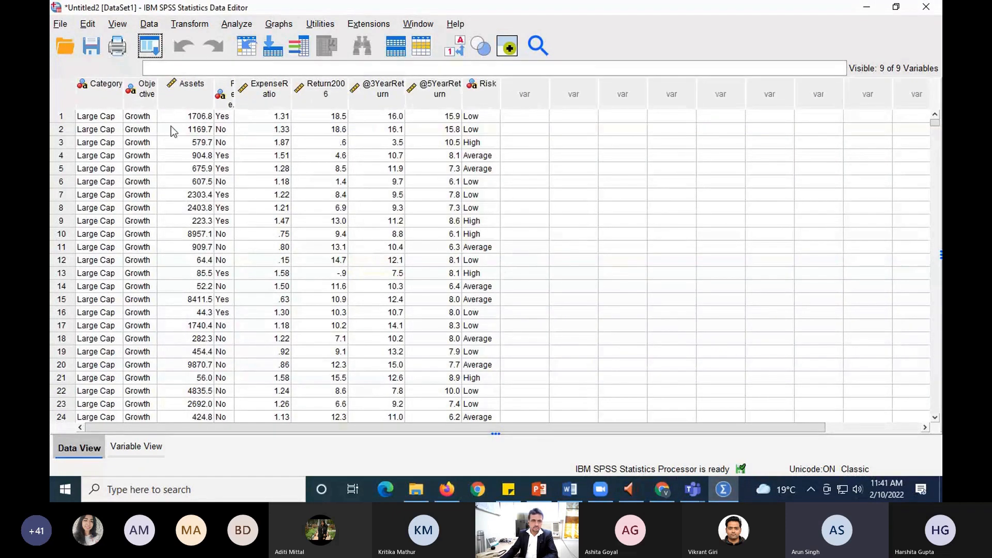
{"action": "left_click_drag", "start_coordinate": [157, 102], "coordinate": [415, 94]}
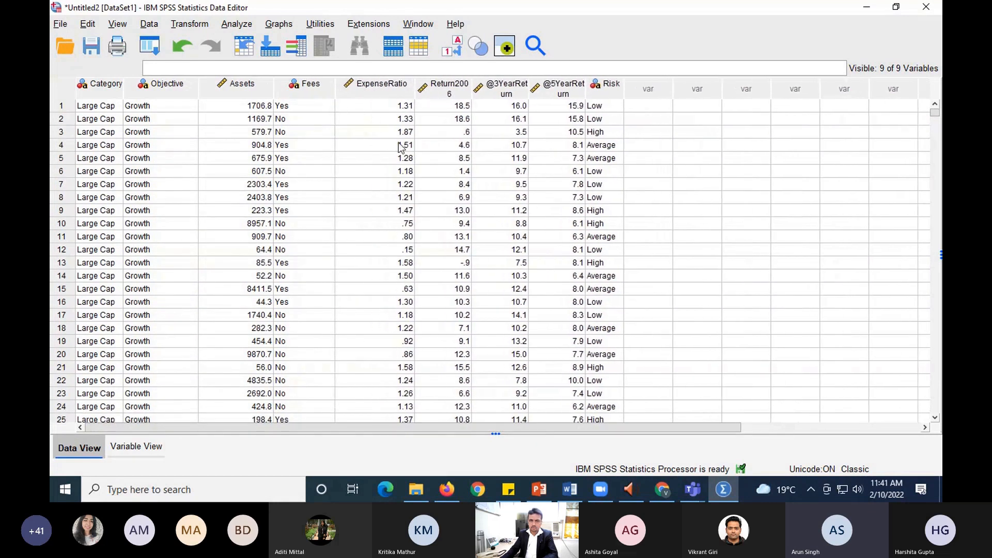
{"action": "left_click_drag", "start_coordinate": [623, 93], "coordinate": [655, 95]}
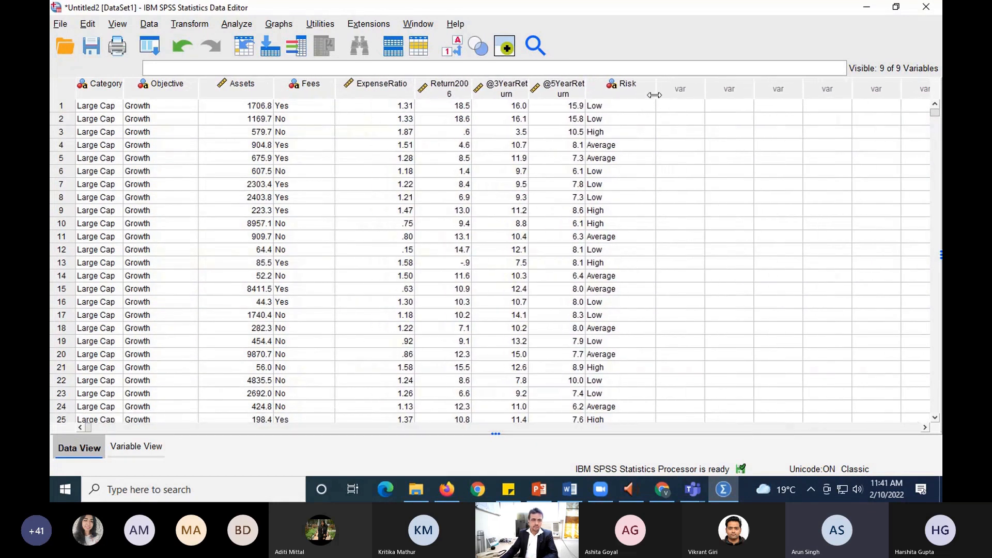
Widen the Measure column in Variable View and compare the variable definitions with Data View
{"action": "left_click", "coordinate": [120, 448]}
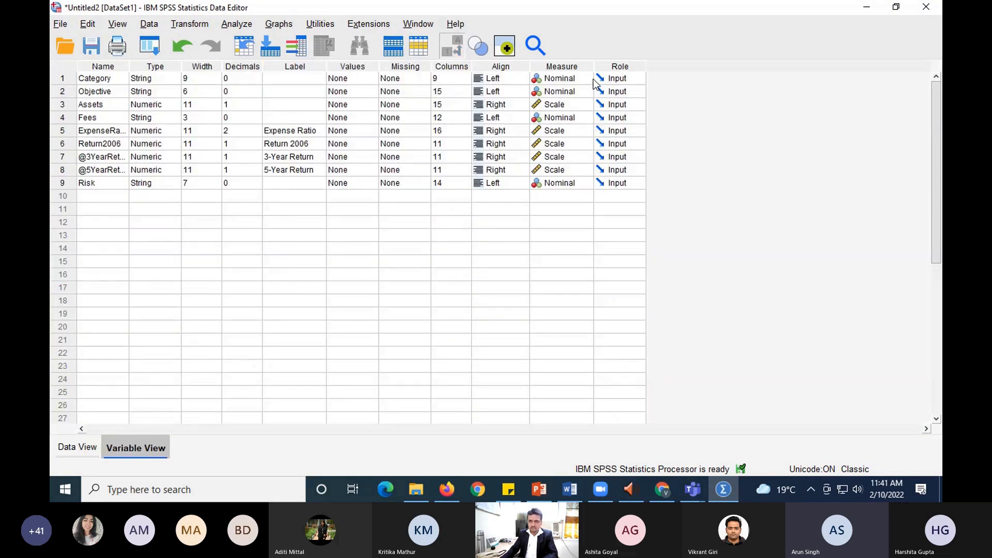
{"action": "left_click_drag", "start_coordinate": [593, 68], "coordinate": [603, 68]}
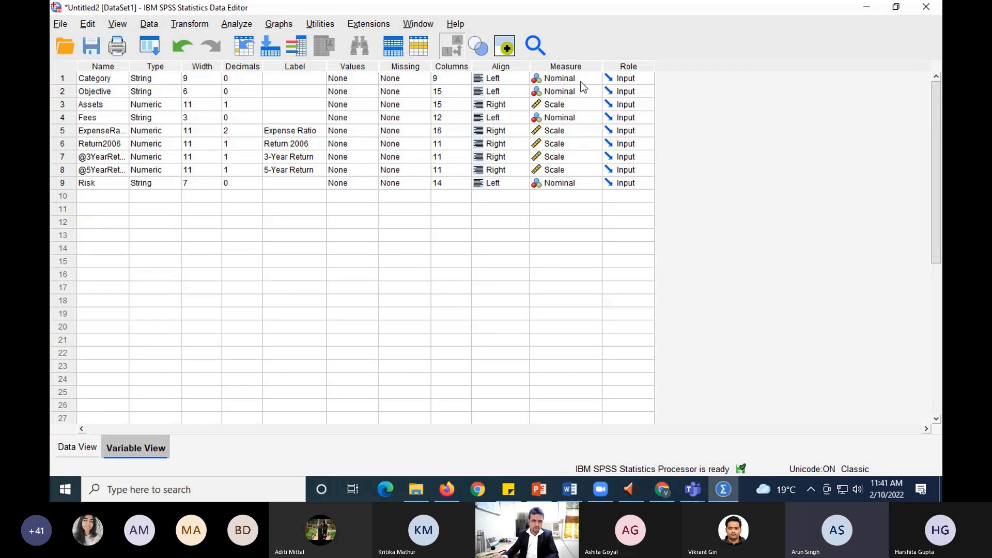
{"action": "left_click", "coordinate": [78, 448]}
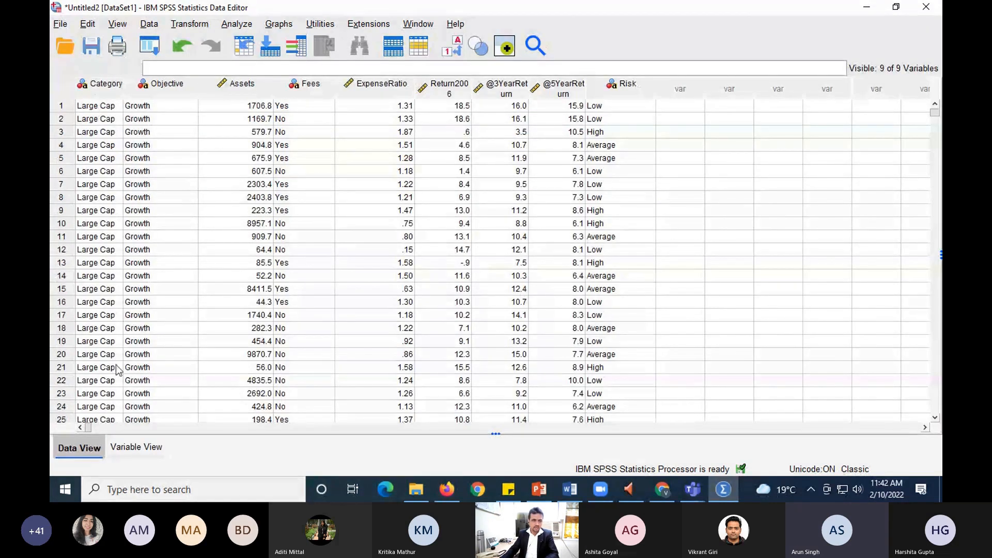
{"action": "left_click", "coordinate": [128, 447]}
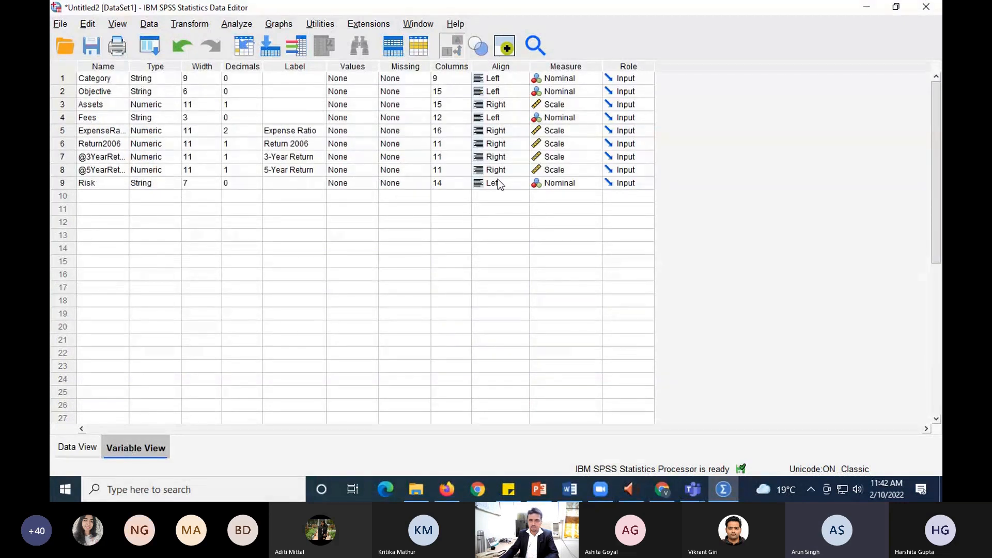
Set the measurement level of the Category and Risk variables to Ordinal
{"action": "left_click", "coordinate": [590, 77]}
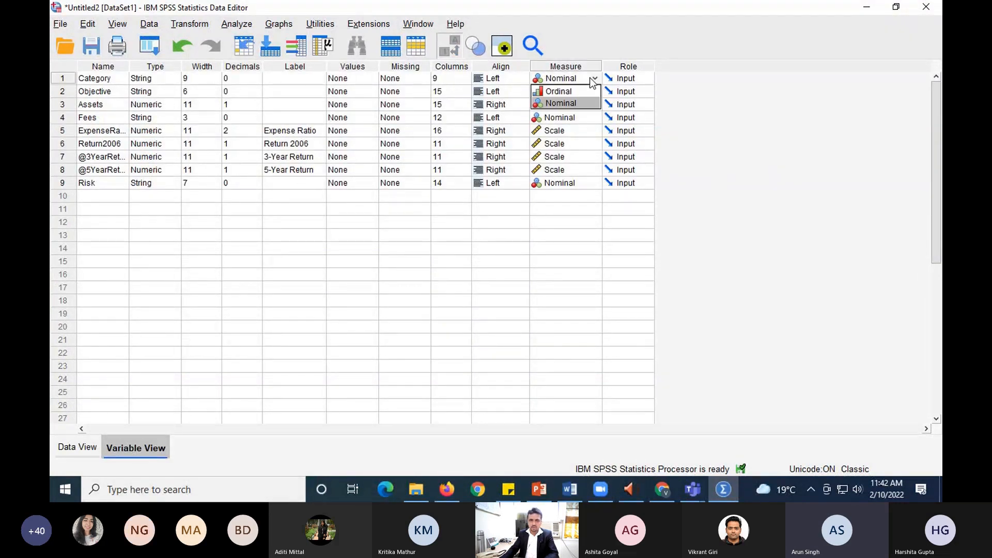
{"action": "left_click", "coordinate": [568, 94]}
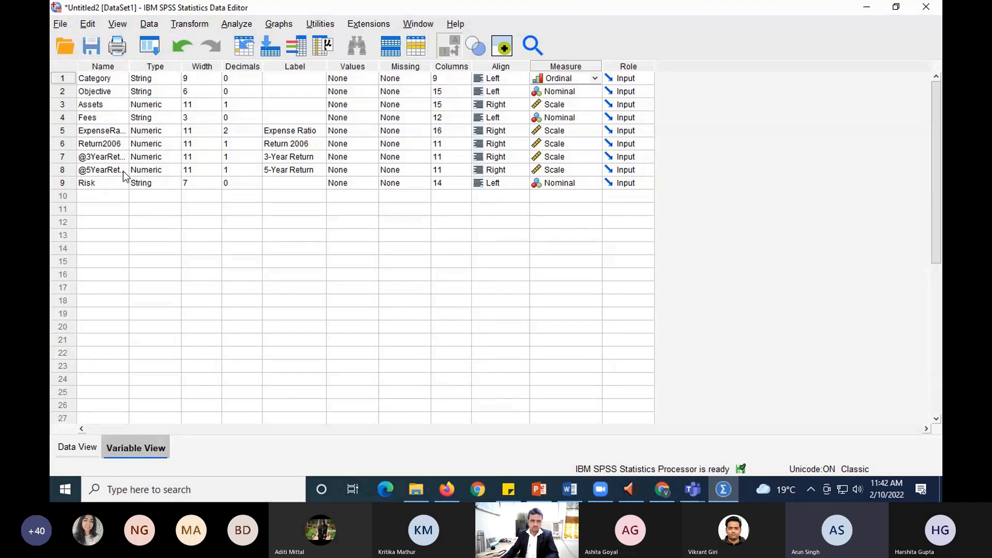
{"action": "left_click", "coordinate": [582, 188]}
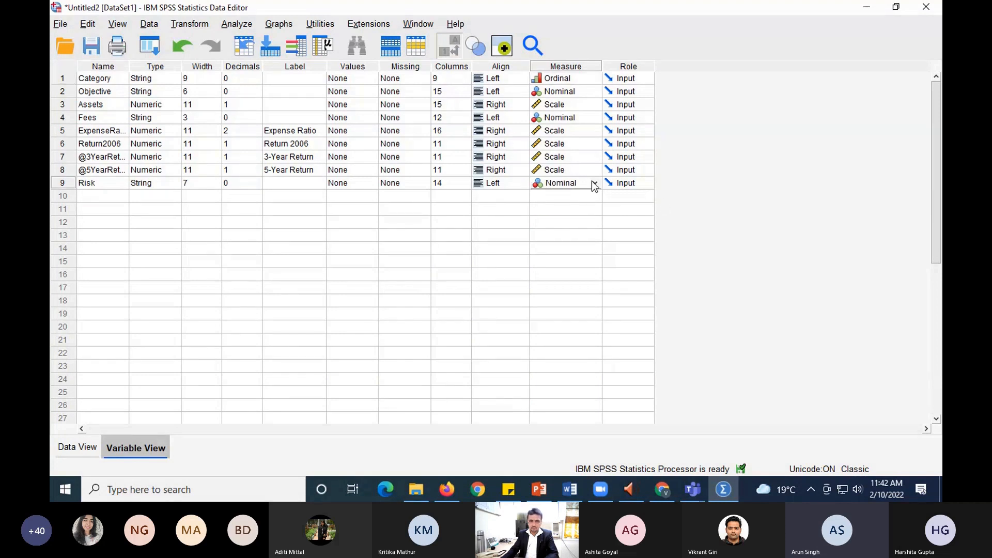
{"action": "left_click", "coordinate": [584, 182]}
{"action": "left_click", "coordinate": [582, 195]}
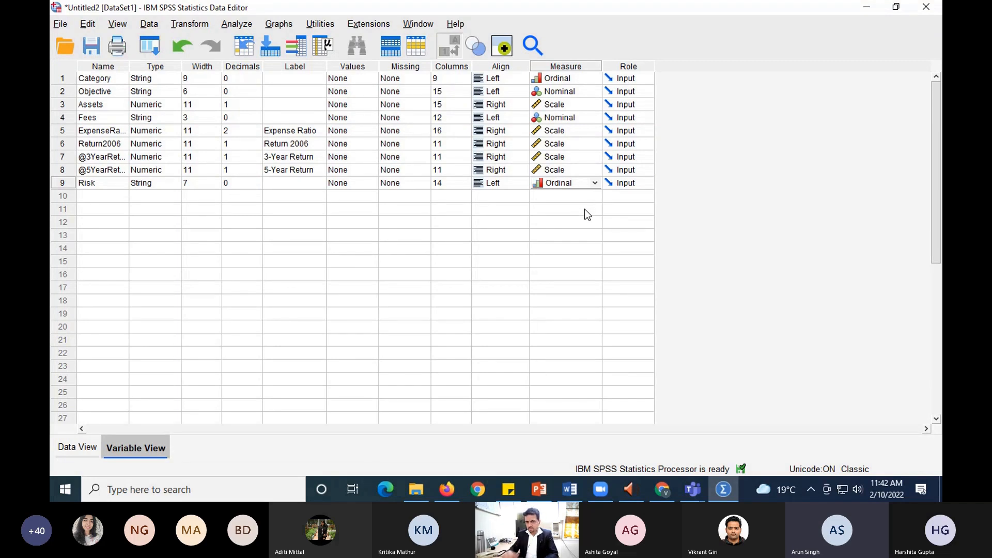
Look through the imported mutual fund records in Data View and return to the first row
{"action": "left_click", "coordinate": [74, 448]}
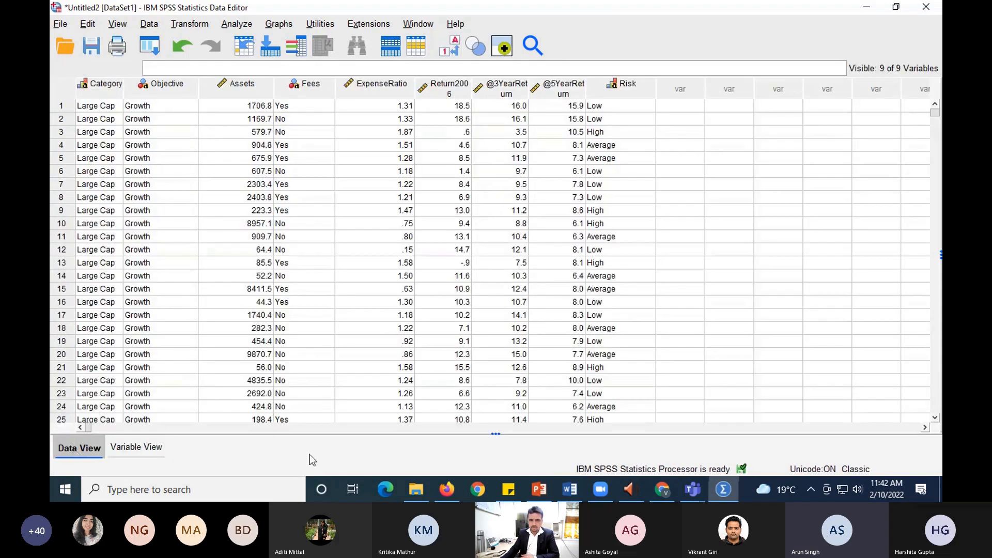
{"action": "scroll", "coordinate": [654, 294], "scroll_direction": "down", "scroll_amount": 8}
{"action": "scroll", "coordinate": [653, 297], "scroll_direction": "down", "scroll_amount": 14}
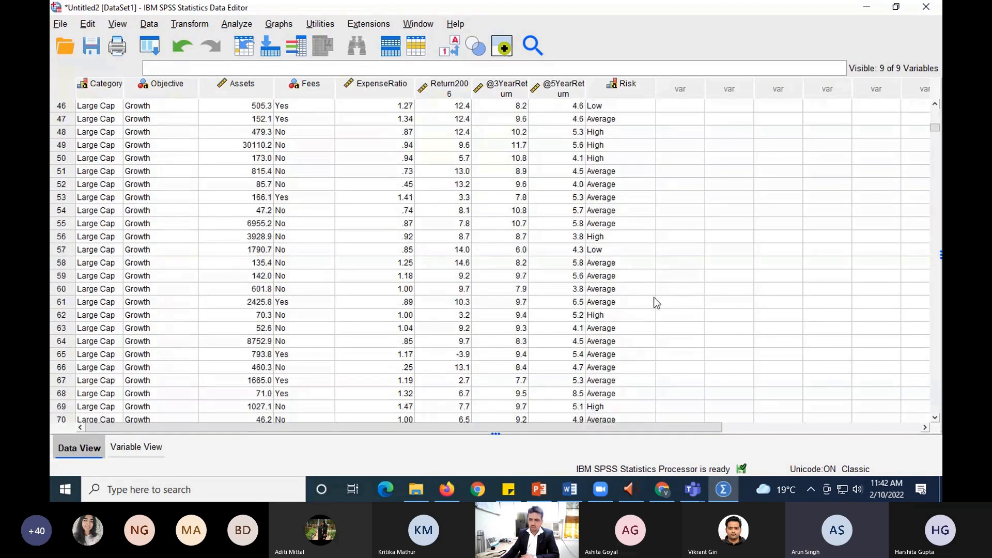
{"action": "scroll", "coordinate": [653, 299], "scroll_direction": "up", "scroll_amount": 17}
{"action": "scroll", "coordinate": [653, 302], "scroll_direction": "up", "scroll_amount": 5}
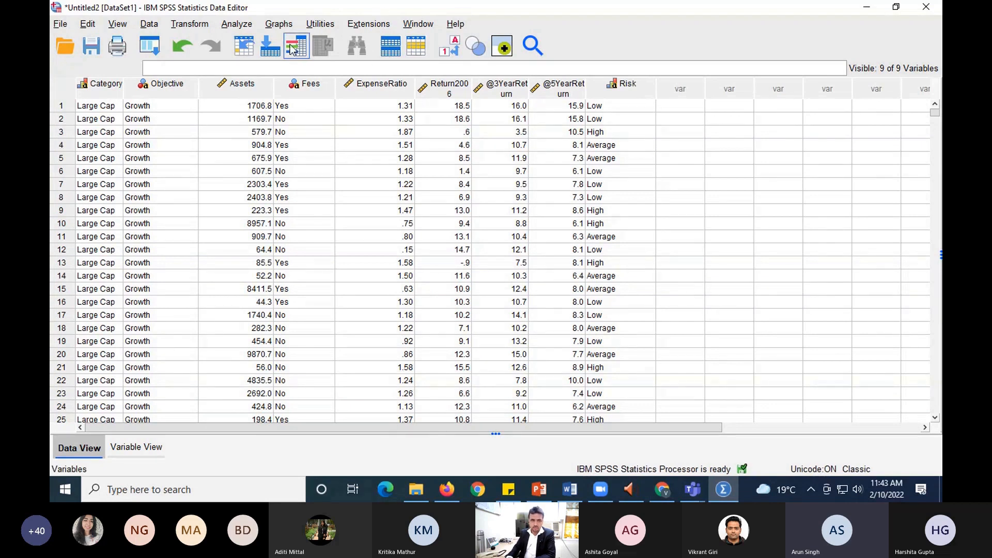
Start a new chart in the Chart Builder using the 1-D Boxplot from the gallery
{"action": "left_click", "coordinate": [273, 25]}
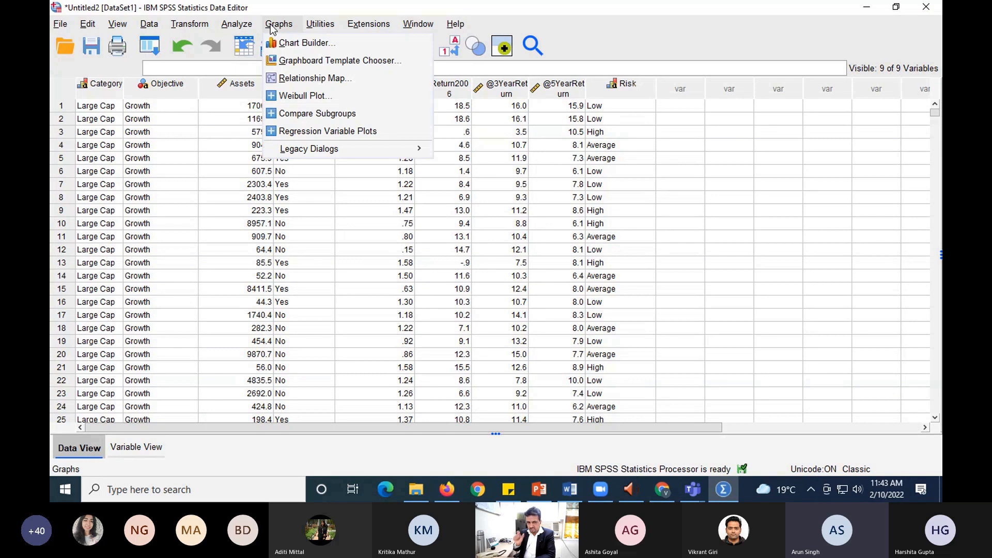
{"action": "left_click", "coordinate": [297, 43]}
{"action": "left_click", "coordinate": [448, 314]}
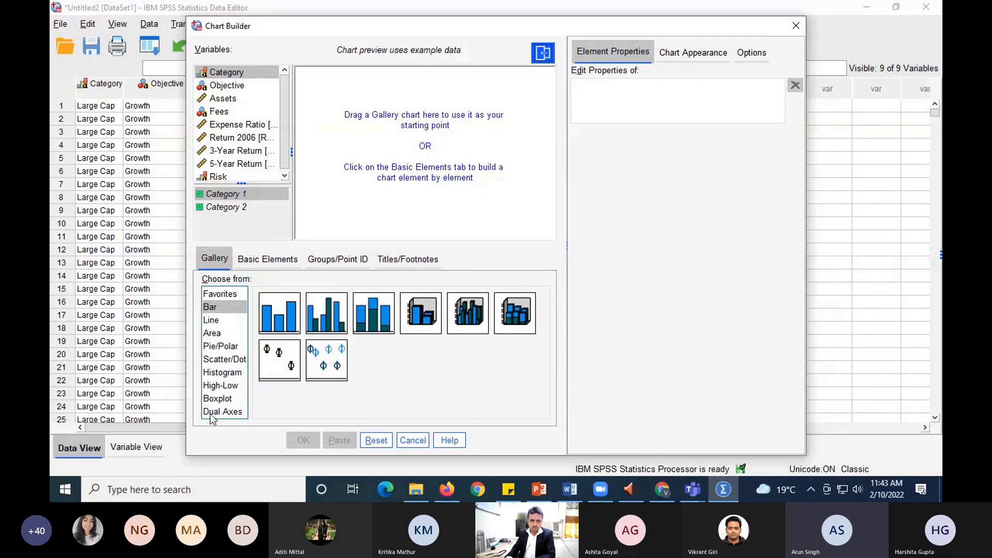
{"action": "left_click", "coordinate": [218, 401]}
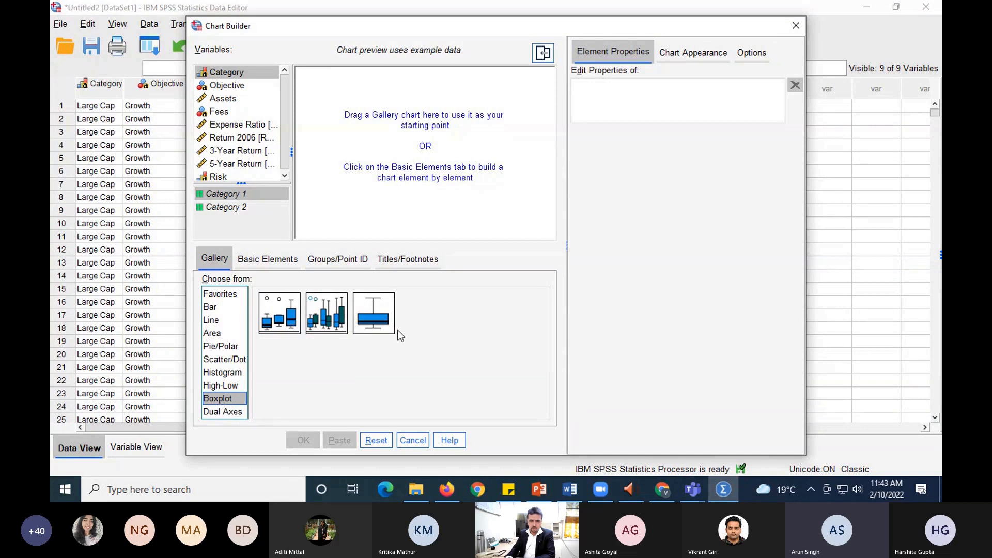
{"action": "left_click", "coordinate": [381, 321]}
{"action": "left_click_drag", "start_coordinate": [380, 324], "coordinate": [379, 156]}
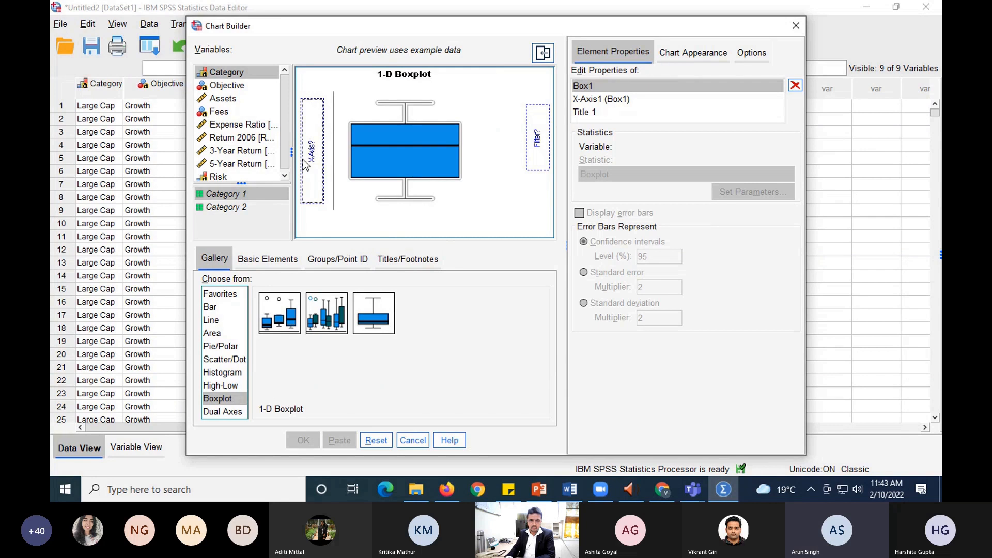
Generate the boxplot with Return 2006 as the X-axis variable and maximize the output window
{"action": "left_click_drag", "start_coordinate": [243, 142], "coordinate": [307, 139]}
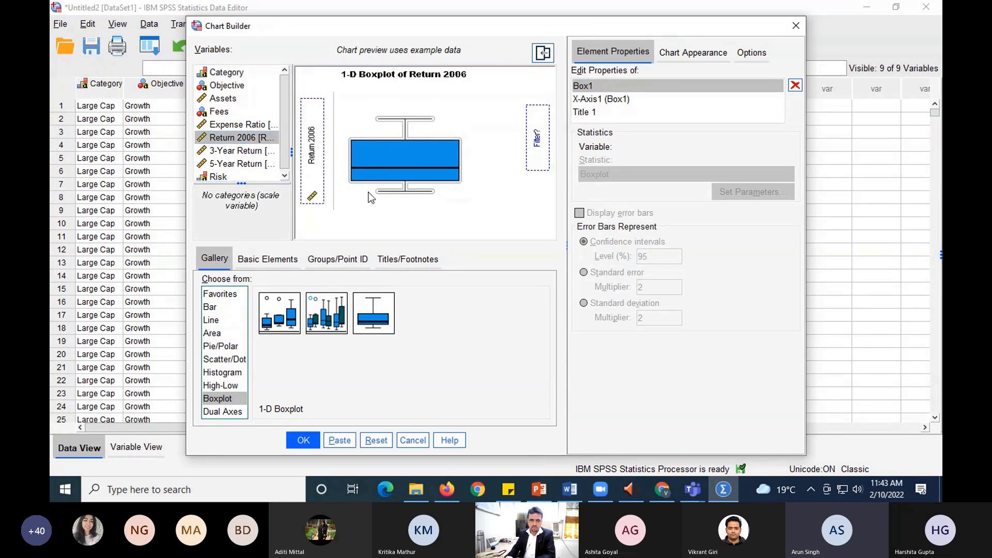
{"action": "left_click", "coordinate": [303, 440]}
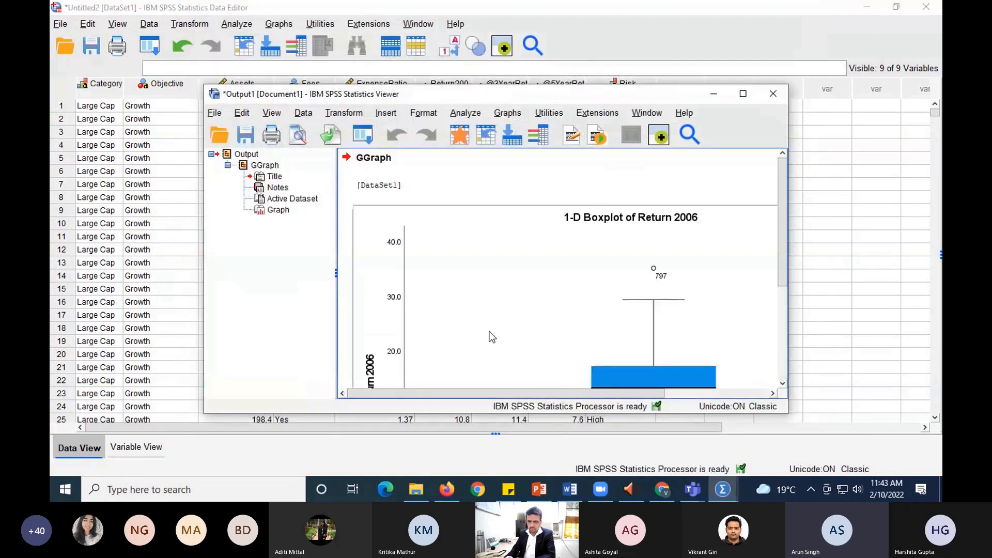
{"action": "left_click_drag", "start_coordinate": [600, 95], "coordinate": [531, 77]}
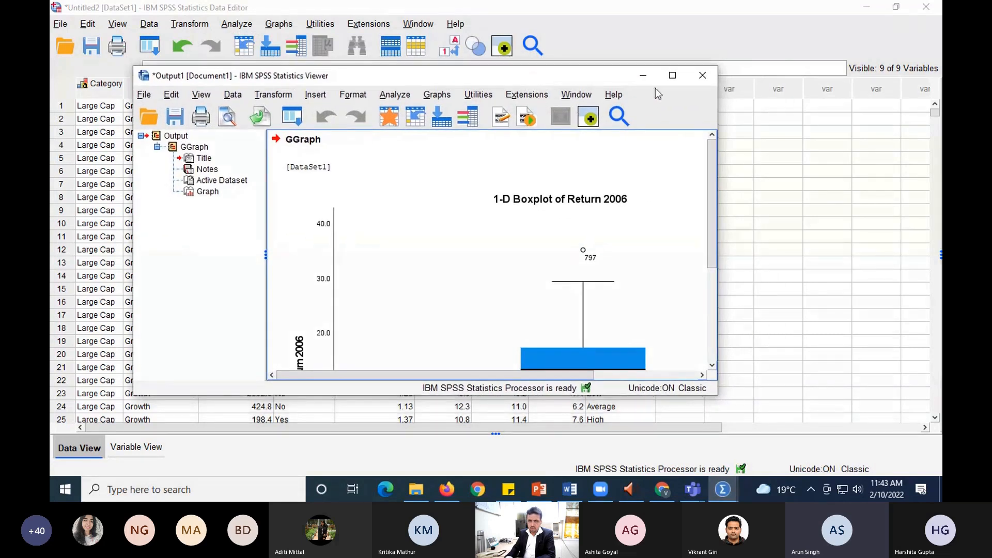
{"action": "left_click", "coordinate": [672, 76]}
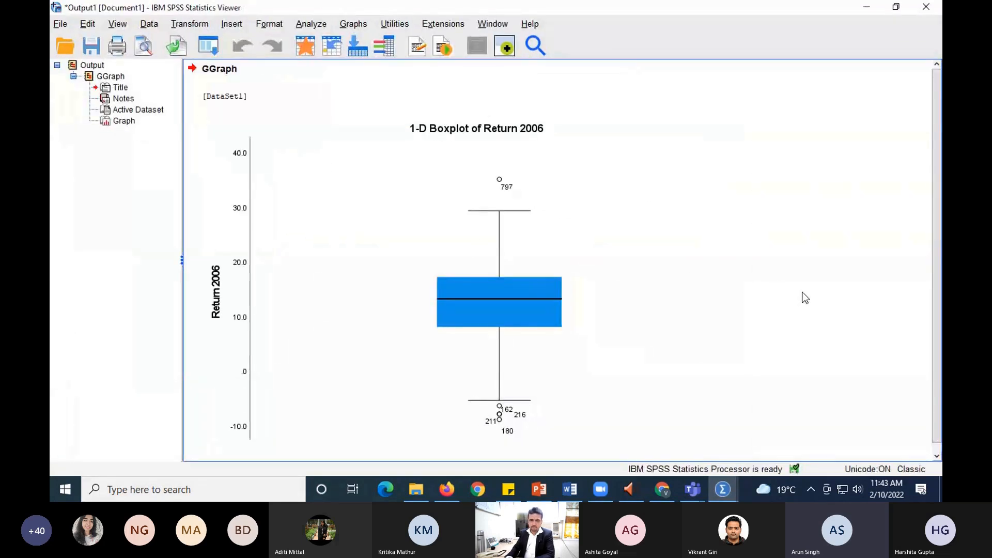
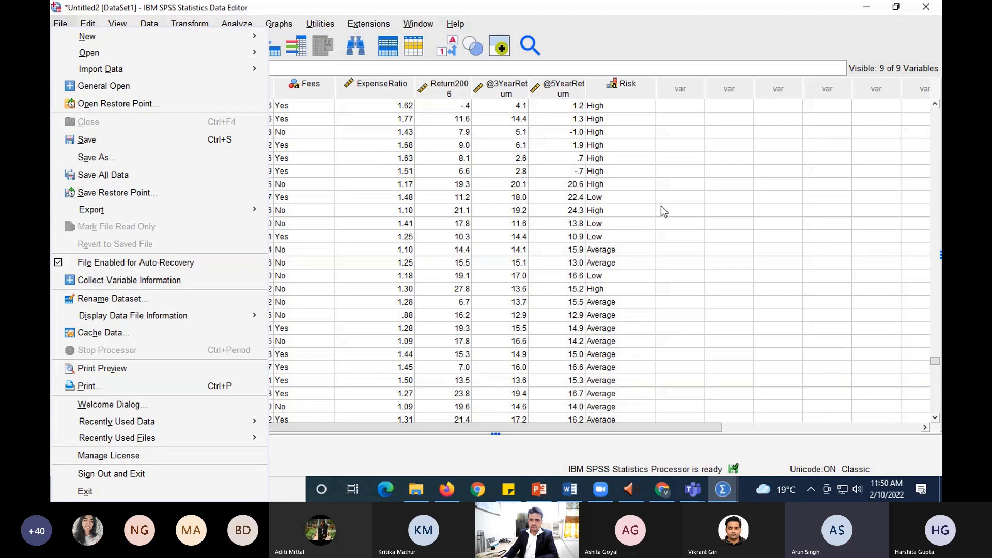
Examine the last records of the mutual funds dataset in Data View
{"action": "scroll", "coordinate": [663, 210], "scroll_direction": "down", "scroll_amount": 20}
{"action": "scroll", "coordinate": [662, 209], "scroll_direction": "down", "scroll_amount": 15}
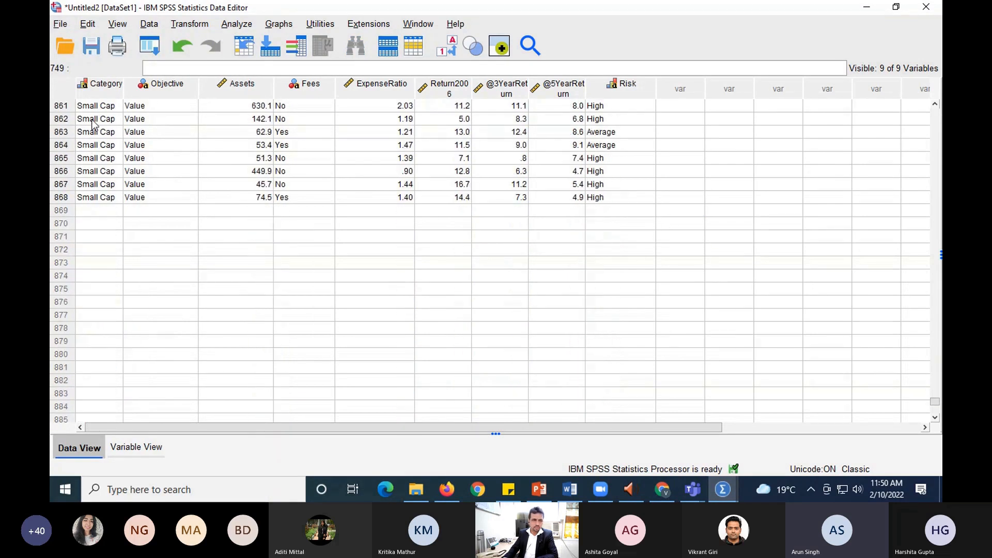
Copy the records in rows 856 to 868 across all variables and paste them from row 869 onward
{"action": "scroll", "coordinate": [202, 235], "scroll_direction": "up", "scroll_amount": 4}
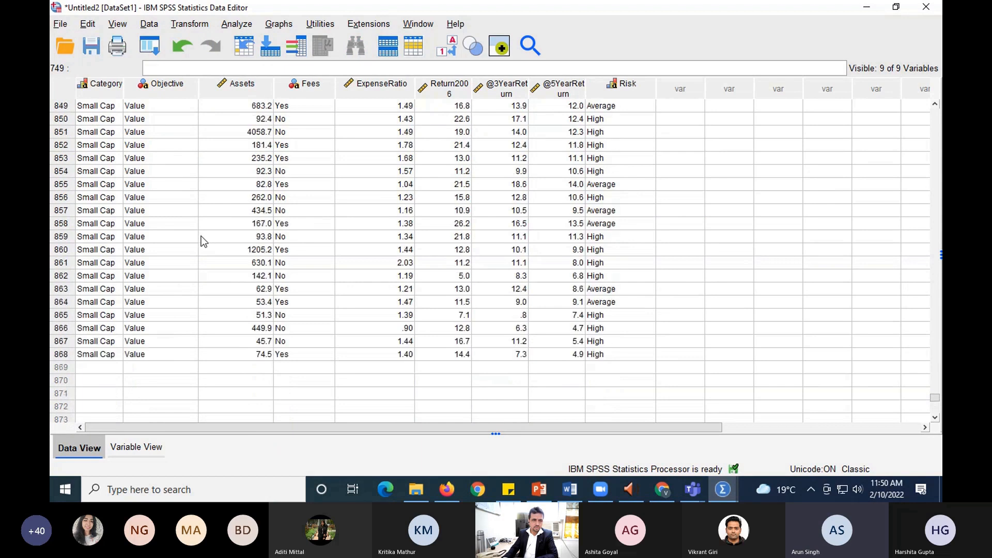
{"action": "left_click", "coordinate": [90, 196]}
{"action": "left_click_drag", "start_coordinate": [91, 197], "coordinate": [593, 360]}
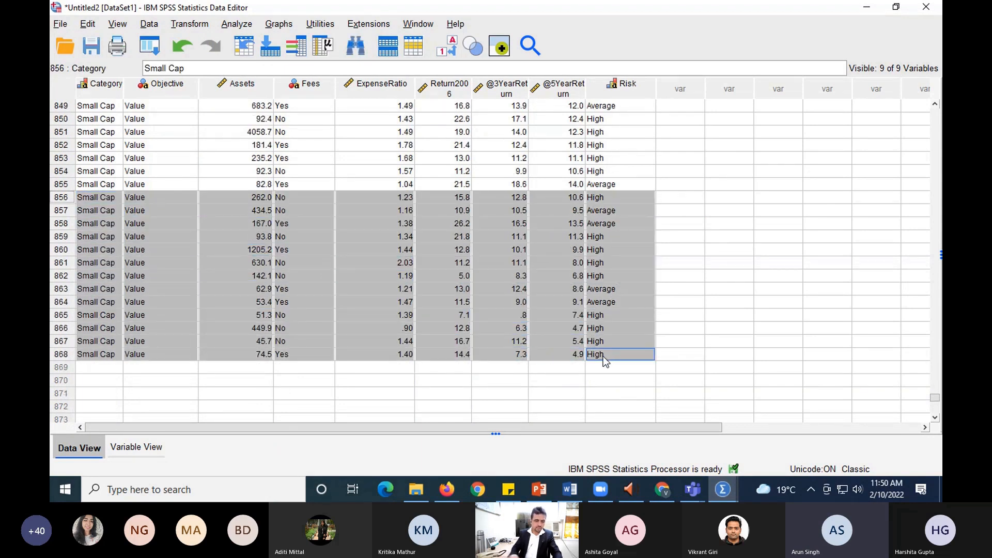
{"action": "scroll", "coordinate": [599, 352], "scroll_direction": "down", "scroll_amount": 2}
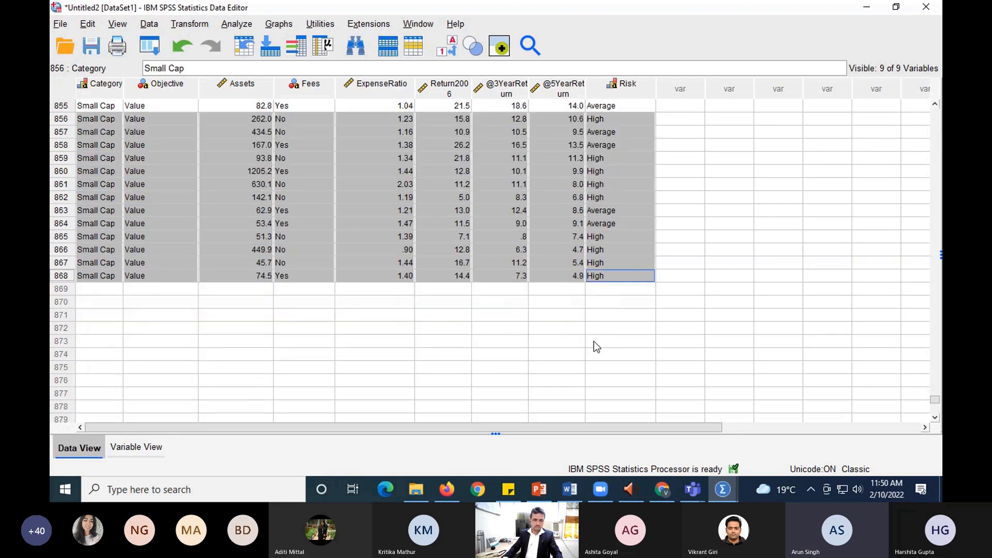
{"action": "key", "text": "ctrl+c"}
{"action": "left_click", "coordinate": [101, 289]}
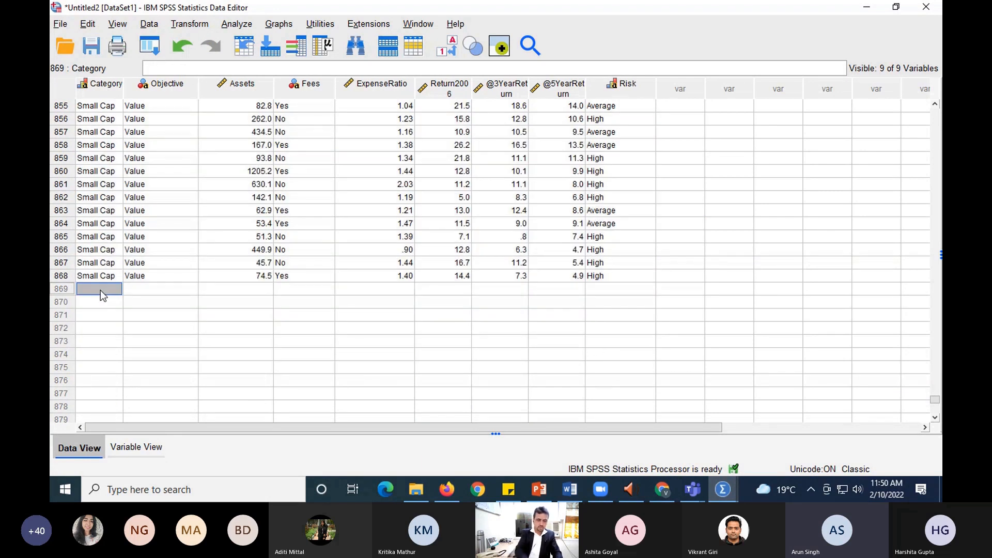
{"action": "key", "text": "ctrl+v"}
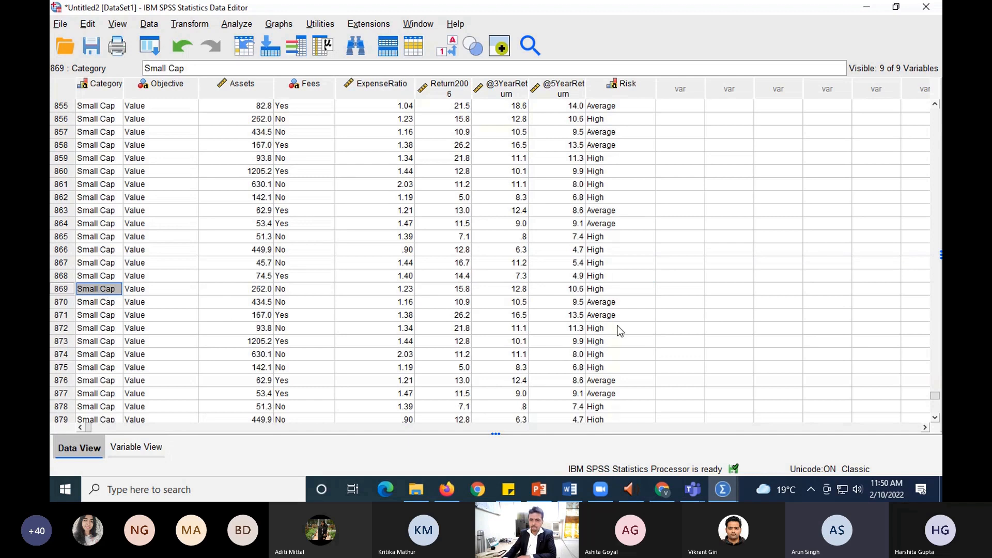
{"action": "scroll", "coordinate": [637, 318], "scroll_direction": "down", "scroll_amount": 3}
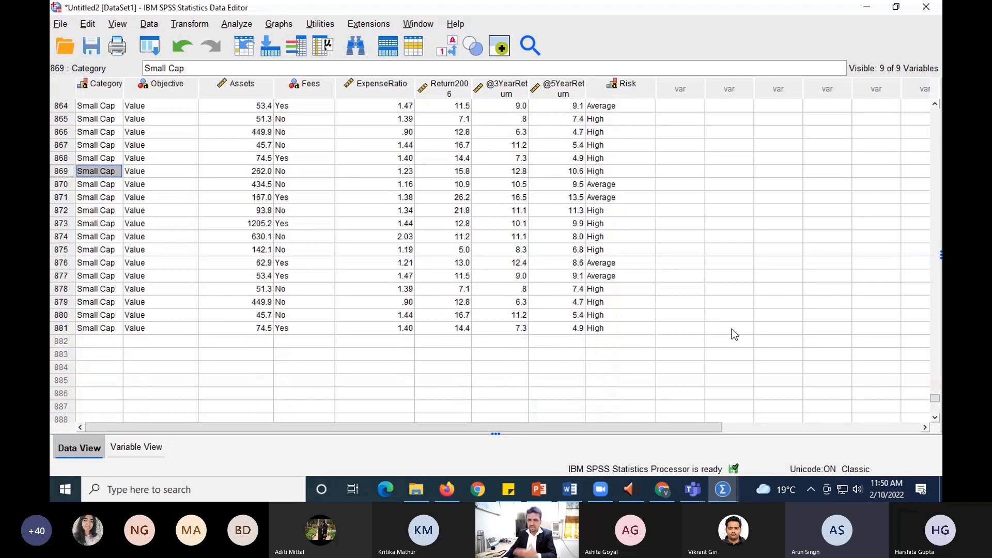
{"action": "left_click", "coordinate": [704, 333]}
Run Identify Duplicate Cases, defining matching cases by the six variables from Category through Return 2006
{"action": "scroll", "coordinate": [705, 333], "scroll_direction": "up", "scroll_amount": 7}
{"action": "left_click", "coordinate": [155, 24]}
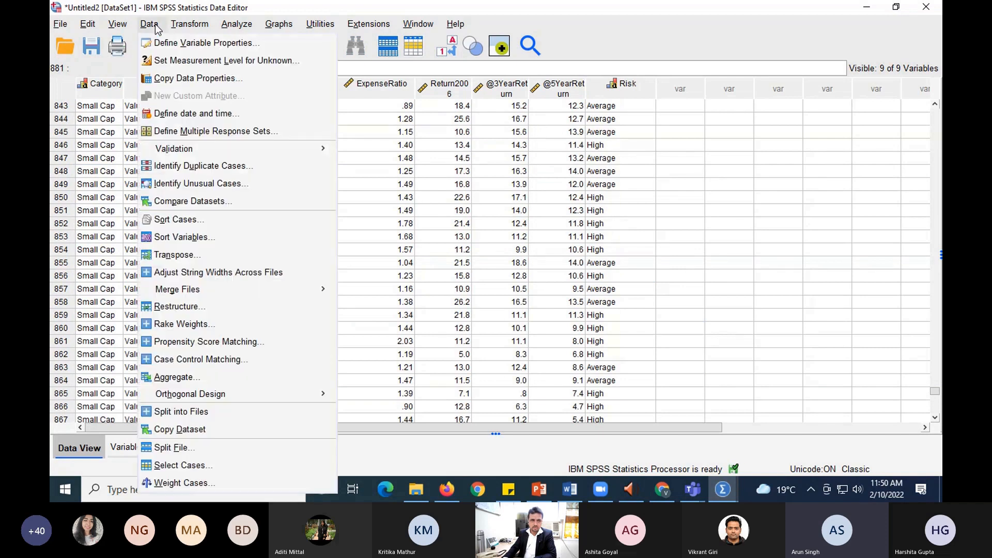
{"action": "left_click", "coordinate": [201, 166]}
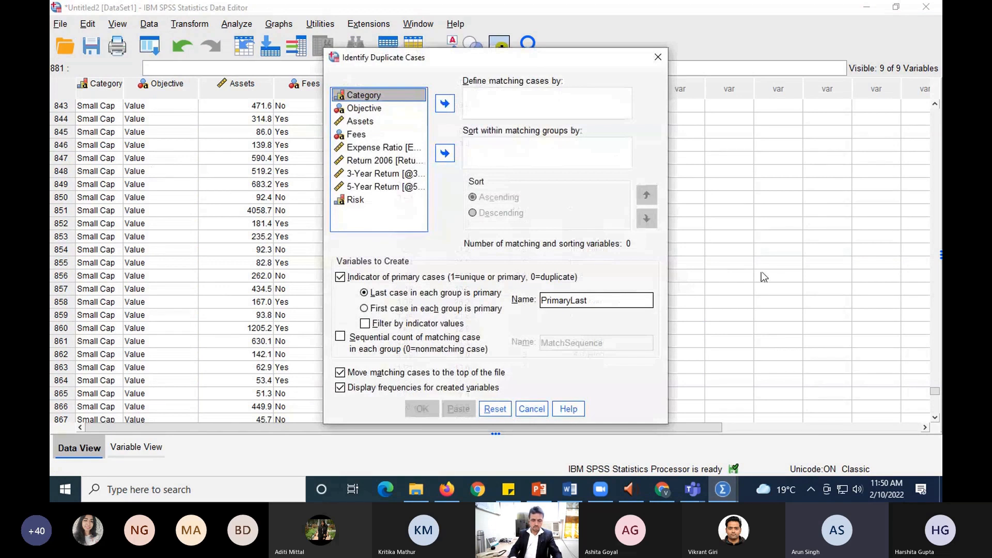
{"action": "left_click_drag", "start_coordinate": [380, 95], "coordinate": [379, 160]}
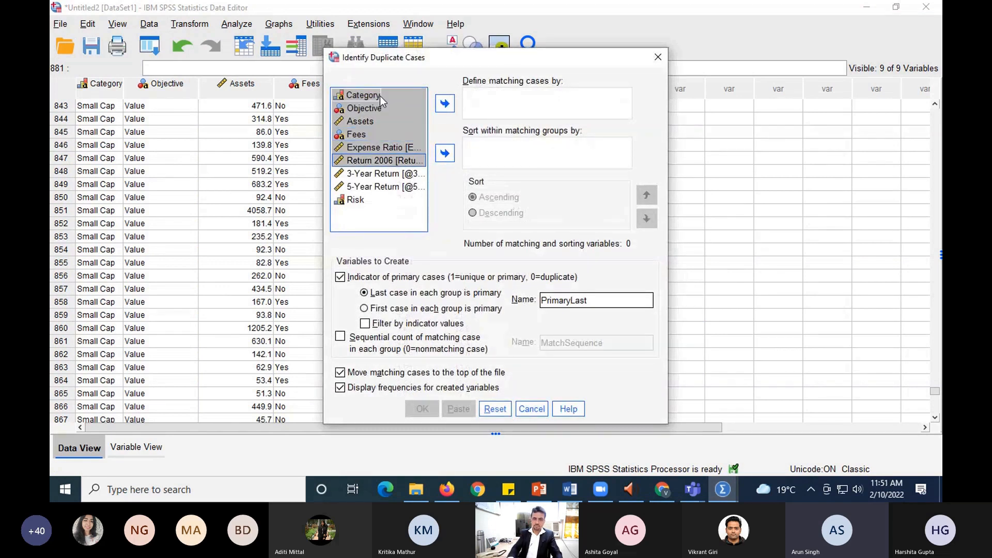
{"action": "left_click", "coordinate": [445, 104]}
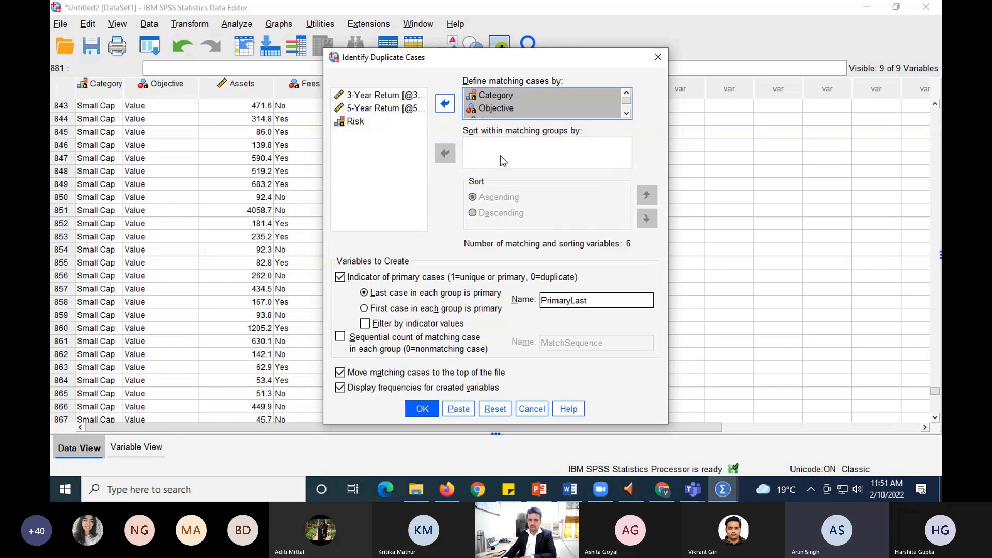
{"action": "left_click", "coordinate": [422, 410]}
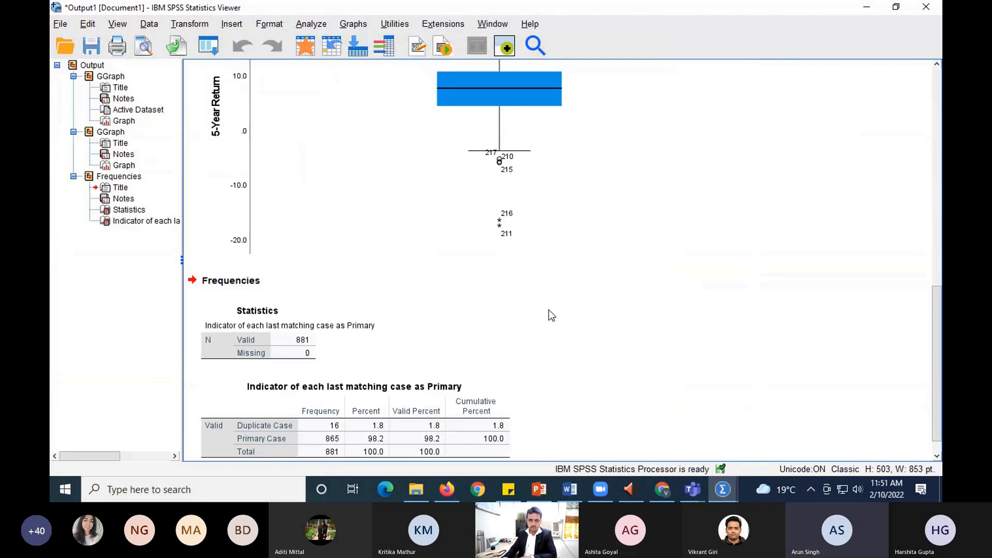
Review the frequency table of duplicate and primary cases, and inspect the PrimaryLast column from the dataset's first row
{"action": "left_click", "coordinate": [287, 413]}
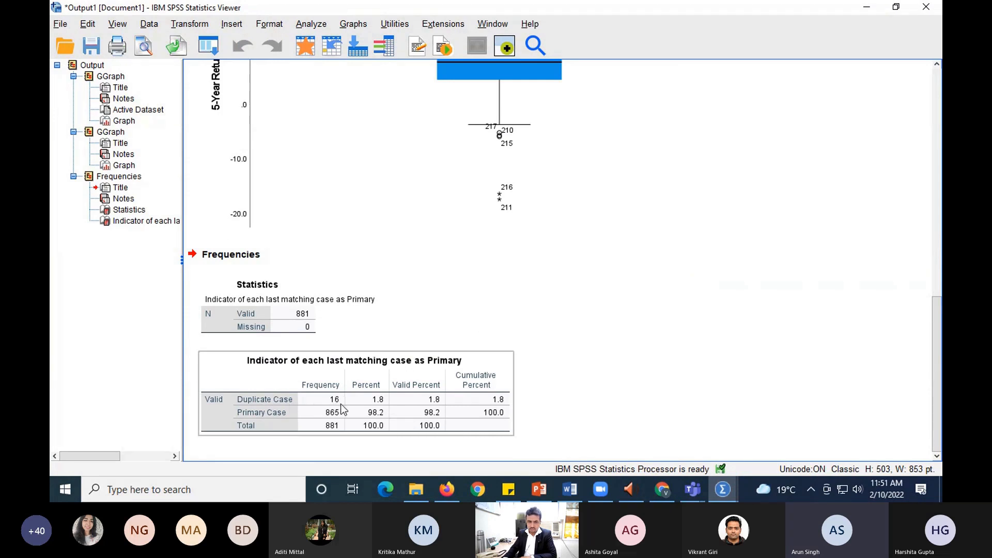
{"action": "left_click", "coordinate": [684, 386]}
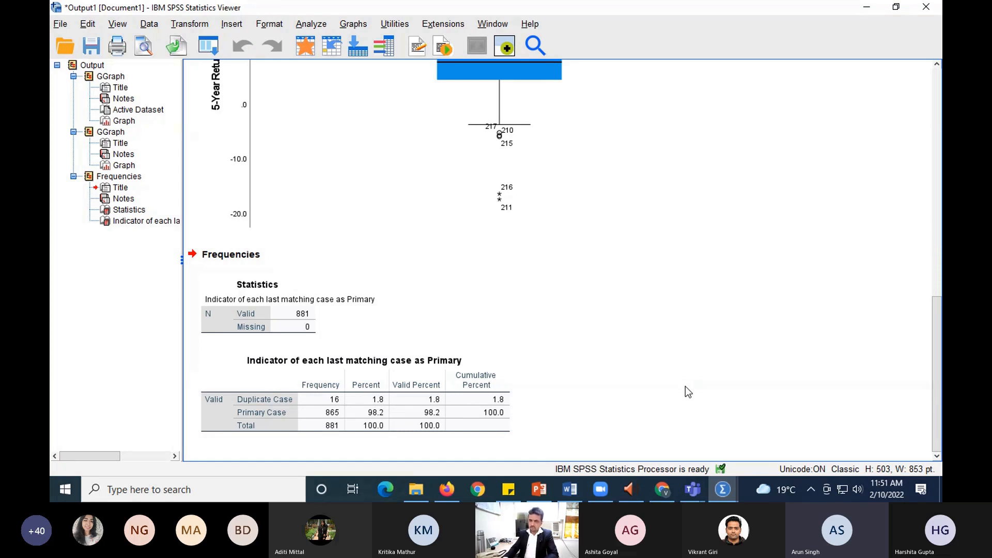
{"action": "left_click", "coordinate": [722, 491]}
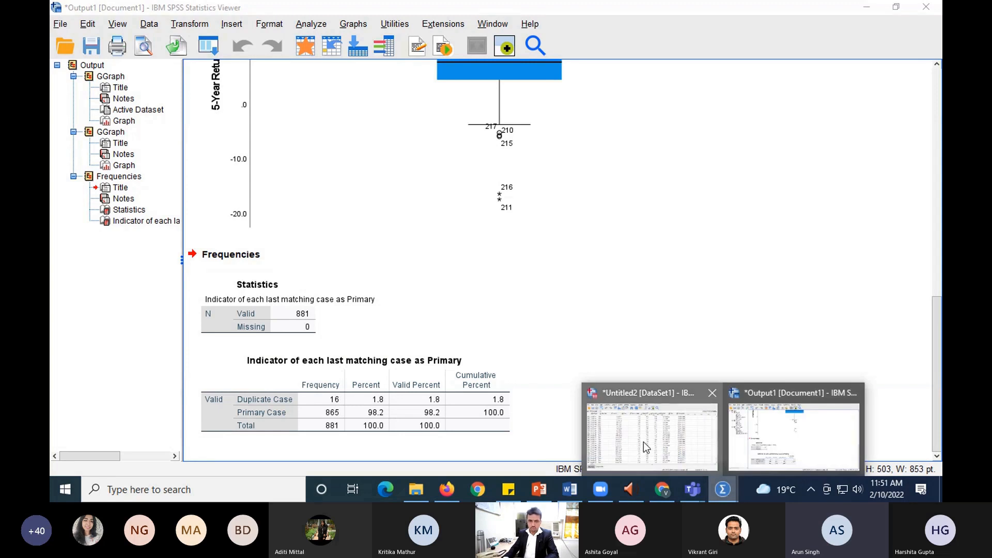
{"action": "left_click", "coordinate": [643, 442]}
{"action": "scroll", "coordinate": [752, 347], "scroll_direction": "up", "scroll_amount": 16}
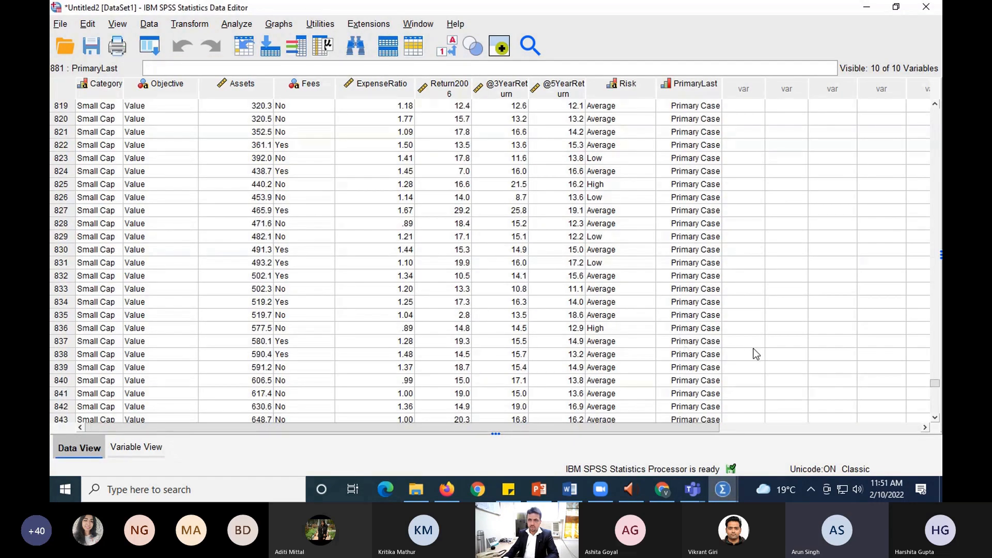
{"action": "left_click", "coordinate": [687, 89]}
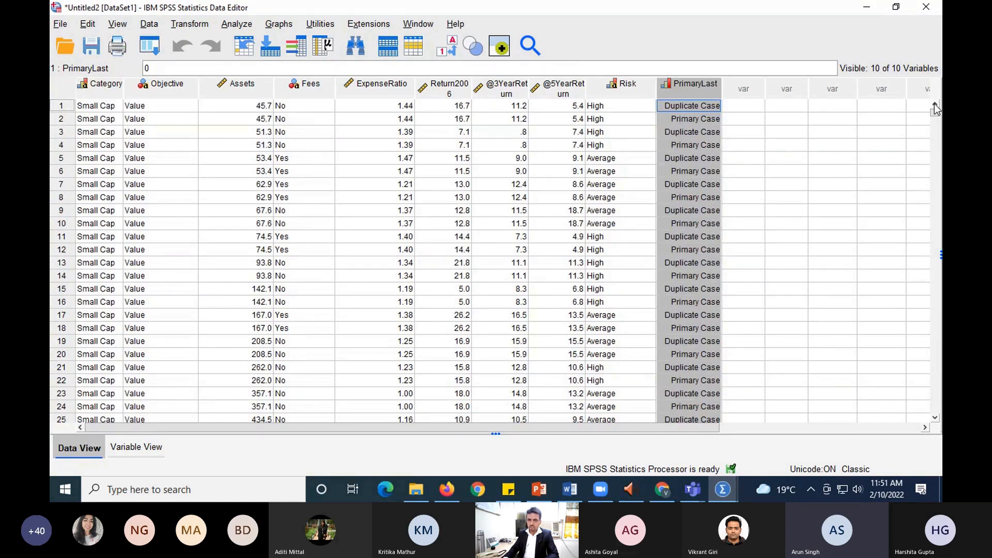
Switch the PrimaryLast column between value labels and numeric codes, ending with the labels displayed
{"action": "double_click", "coordinate": [690, 132]}
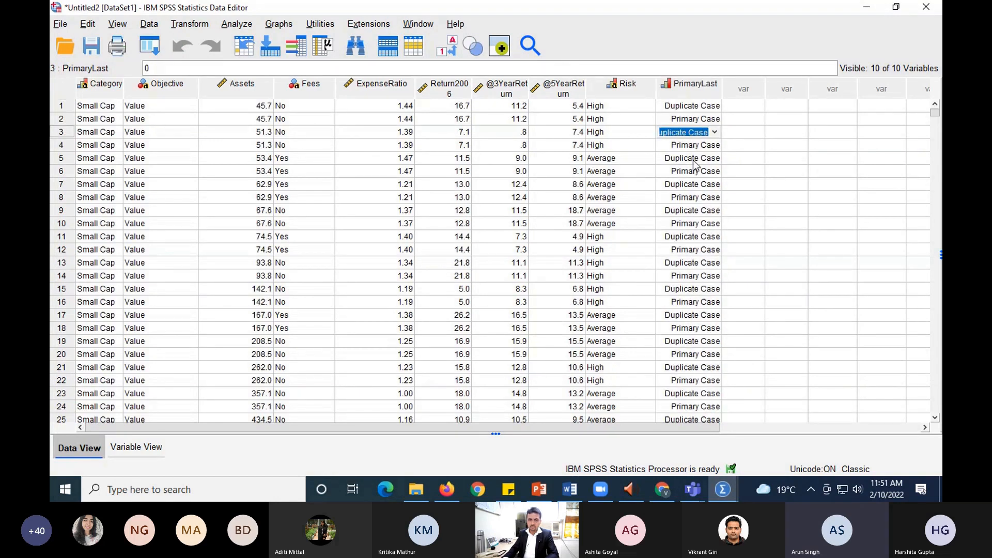
{"action": "left_click", "coordinate": [449, 53]}
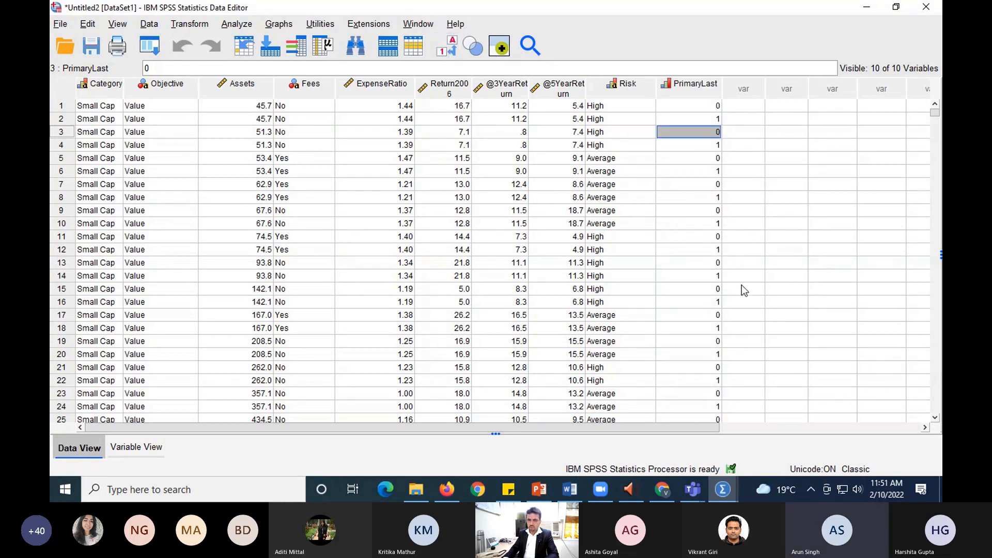
{"action": "left_click", "coordinate": [451, 50]}
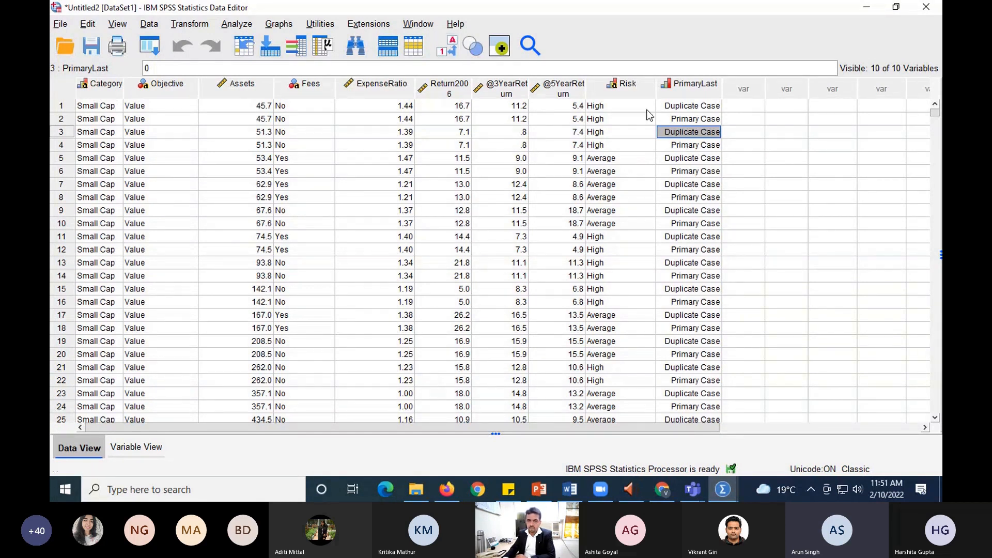
{"action": "left_click", "coordinate": [453, 52]}
{"action": "left_click", "coordinate": [453, 51]}
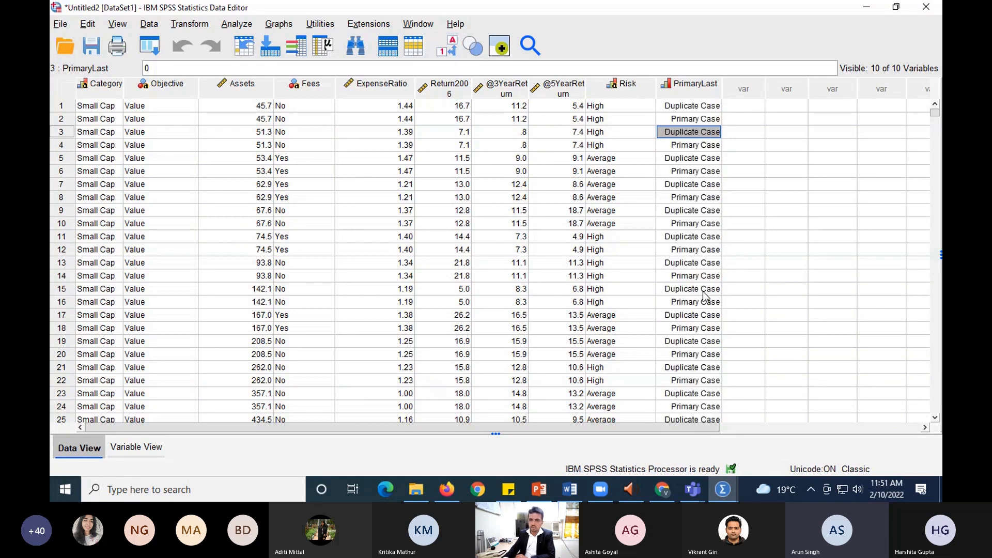
Look through the duplicate and primary case flags down the records and return to the first row
{"action": "scroll", "coordinate": [705, 298], "scroll_direction": "down", "scroll_amount": 10}
{"action": "scroll", "coordinate": [705, 298], "scroll_direction": "up", "scroll_amount": 10}
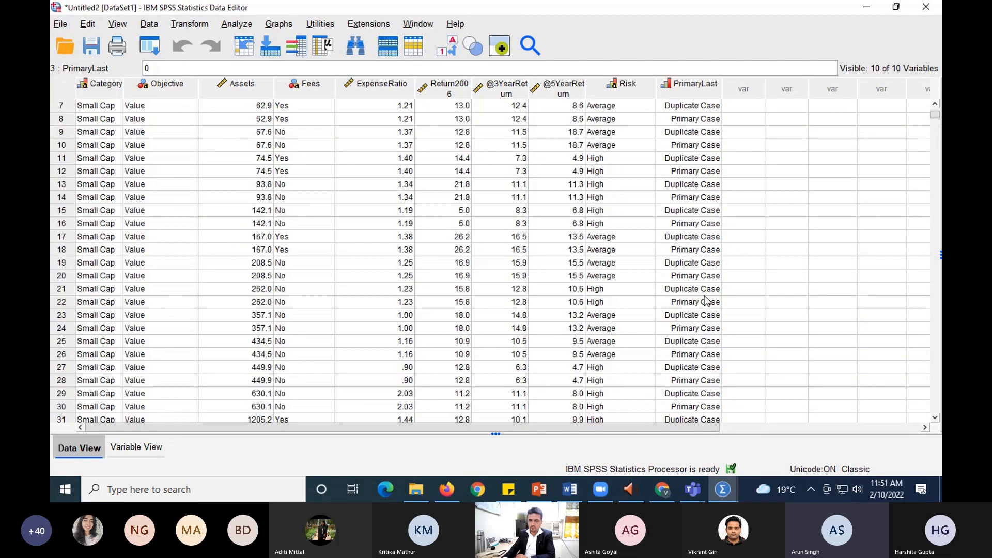
{"action": "scroll", "coordinate": [707, 302], "scroll_direction": "down", "scroll_amount": 7}
{"action": "scroll", "coordinate": [706, 302], "scroll_direction": "down", "scroll_amount": 16}
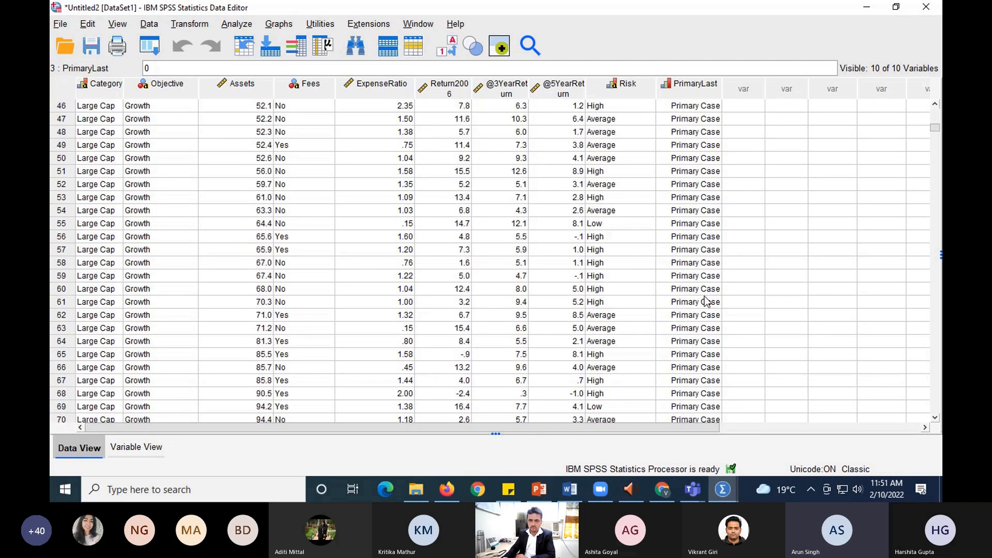
{"action": "scroll", "coordinate": [707, 302], "scroll_direction": "up", "scroll_amount": 19}
{"action": "scroll", "coordinate": [707, 302], "scroll_direction": "up", "scroll_amount": 4}
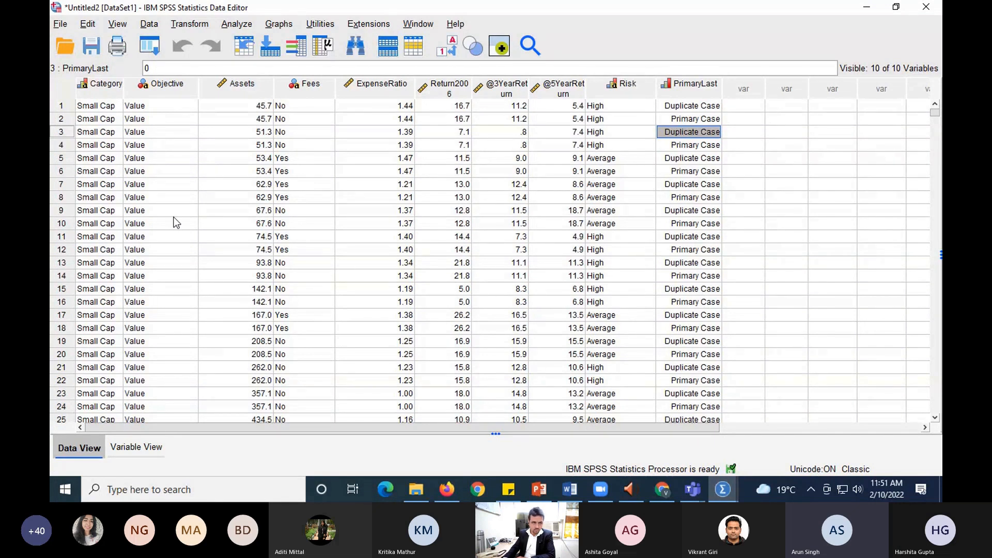
Open the data file 3 split bank data.sav and bring its Data Editor window to the front
{"action": "left_click", "coordinate": [60, 24]}
{"action": "mouse_move", "coordinate": [106, 54]}
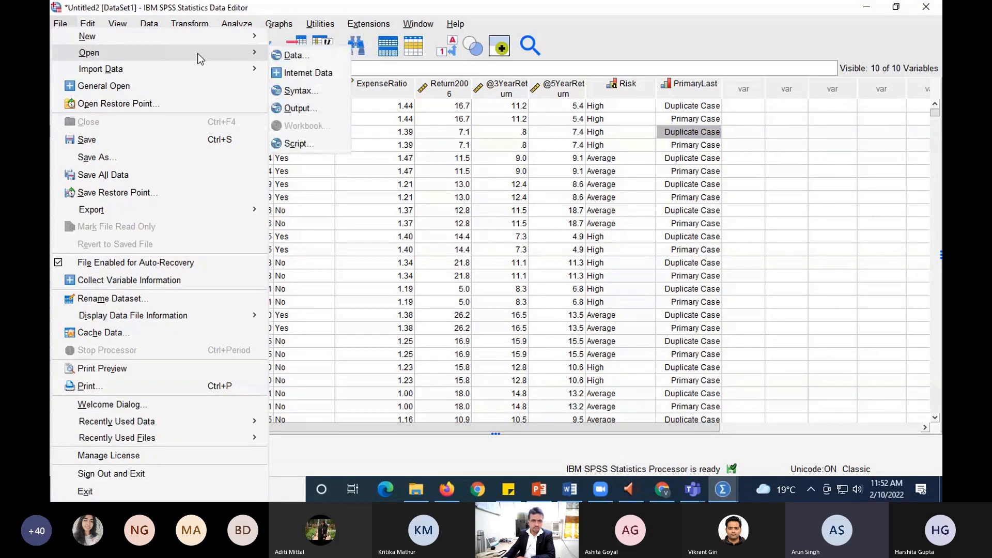
{"action": "left_click", "coordinate": [293, 55]}
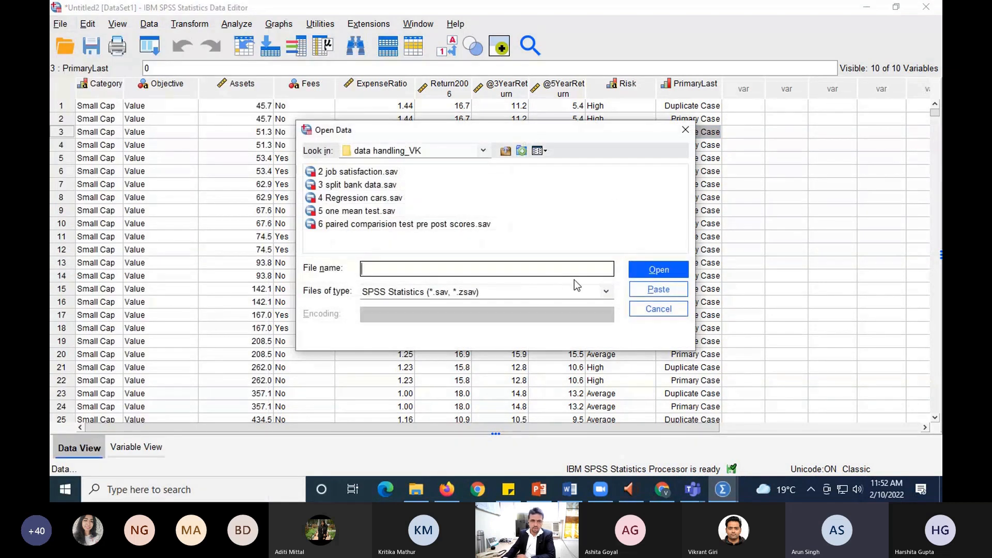
{"action": "left_click", "coordinate": [364, 184]}
{"action": "left_click", "coordinate": [650, 274]}
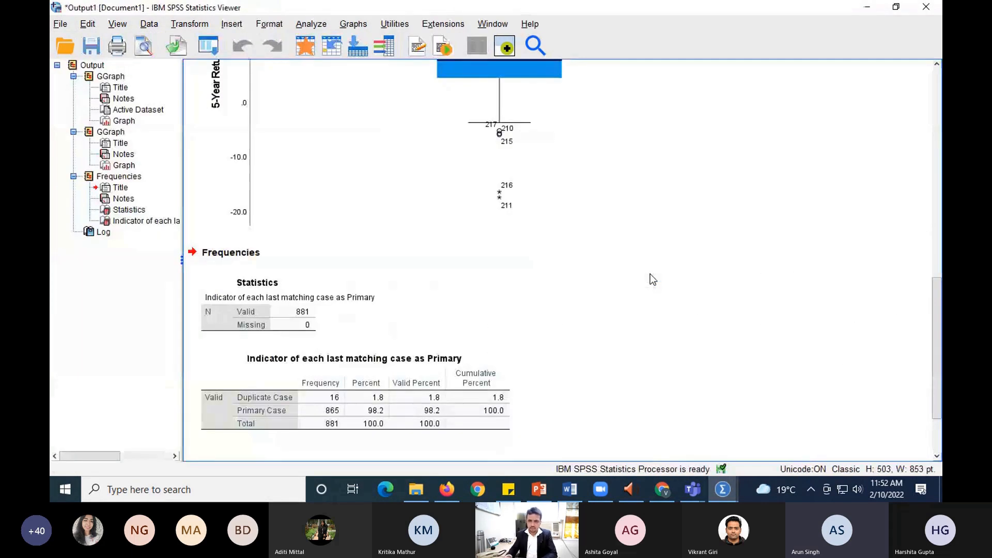
{"action": "mouse_move", "coordinate": [733, 492]}
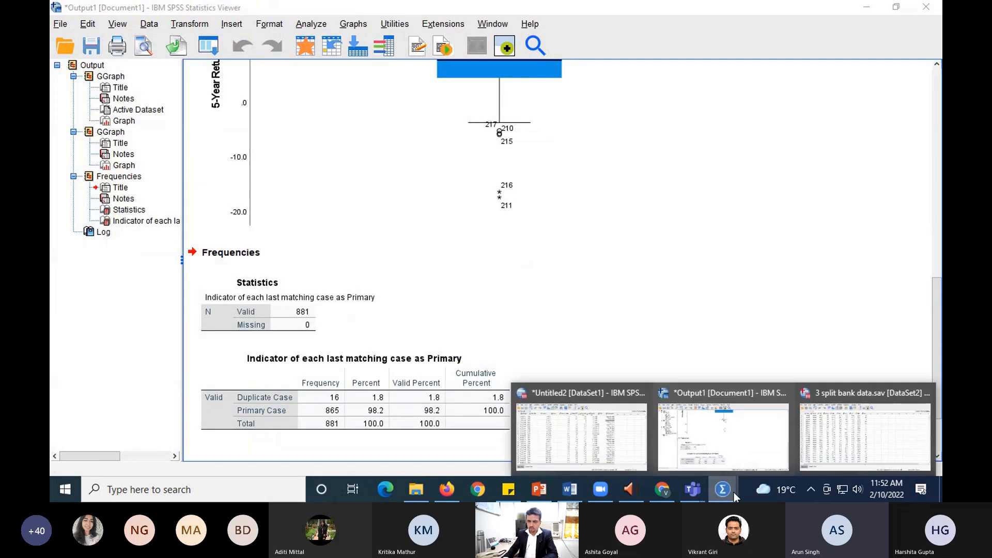
{"action": "left_click", "coordinate": [826, 447]}
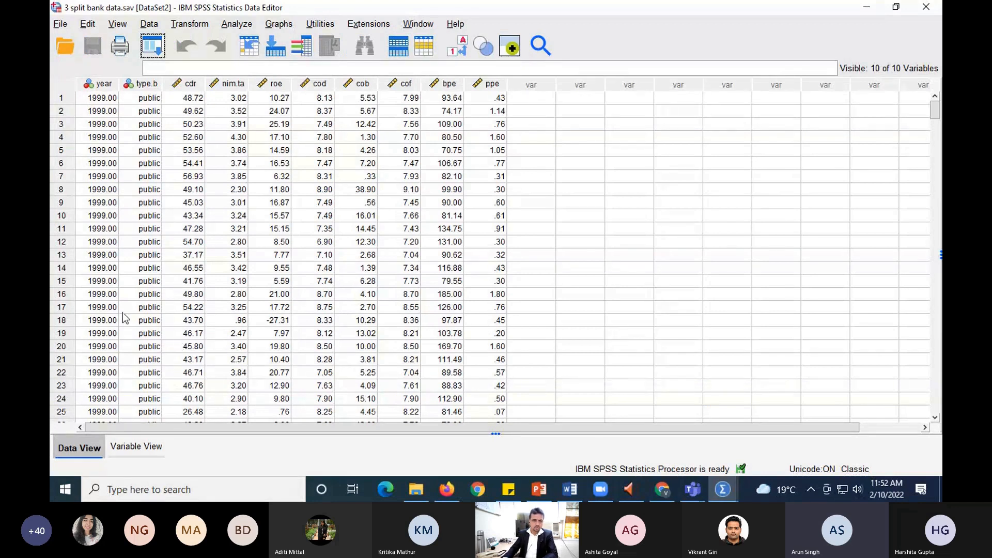
Examine the bank records, the public and pvt values of type.b, and the variable definitions, returning to the first row
{"action": "scroll", "coordinate": [124, 318], "scroll_direction": "down", "scroll_amount": 7}
{"action": "scroll", "coordinate": [124, 317], "scroll_direction": "down", "scroll_amount": 7}
{"action": "left_click_drag", "start_coordinate": [937, 141], "coordinate": [939, 83]}
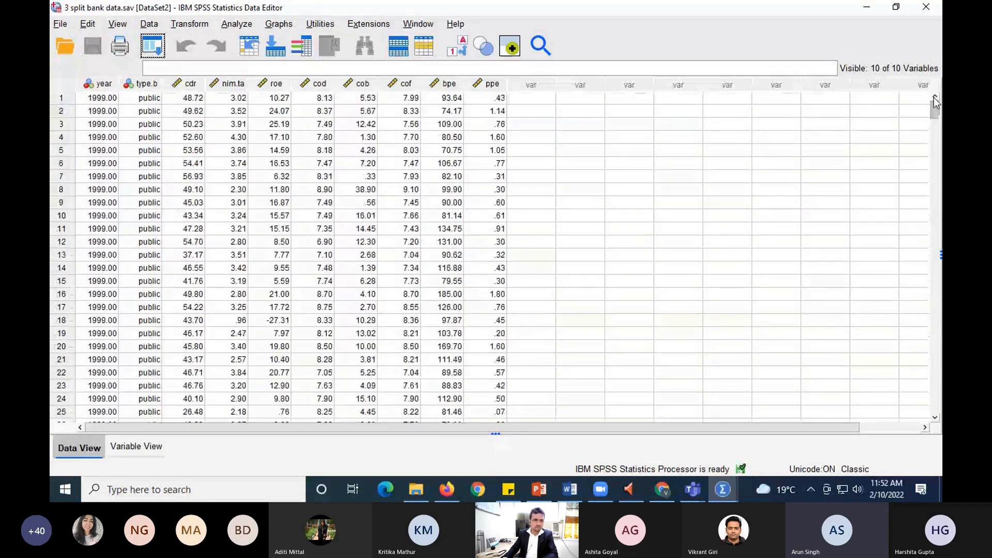
{"action": "left_click", "coordinate": [149, 87]}
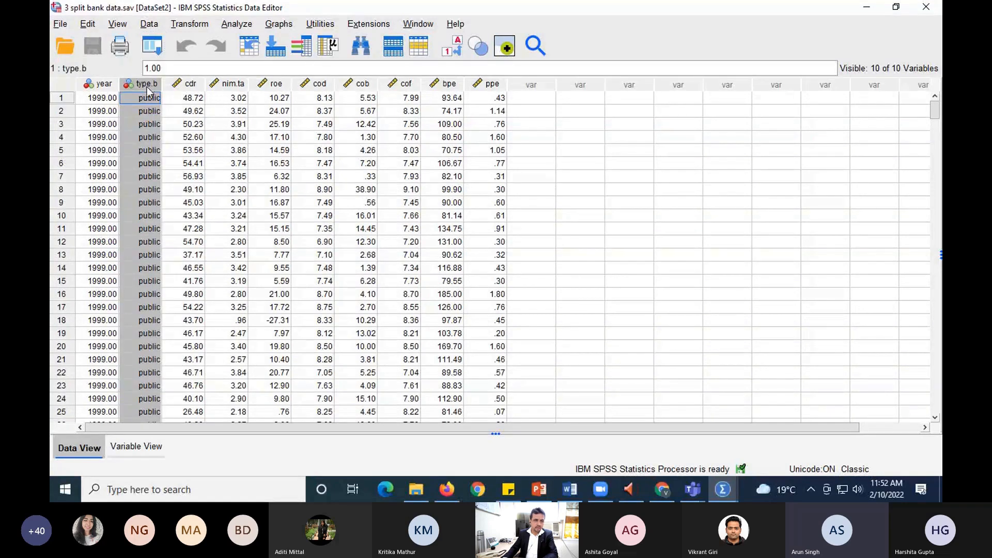
{"action": "mouse_move", "coordinate": [935, 111]}
{"action": "left_mouse_down"}
{"action": "mouse_move", "coordinate": [937, 237]}
{"action": "mouse_move", "coordinate": [937, 124]}
{"action": "left_mouse_up"}
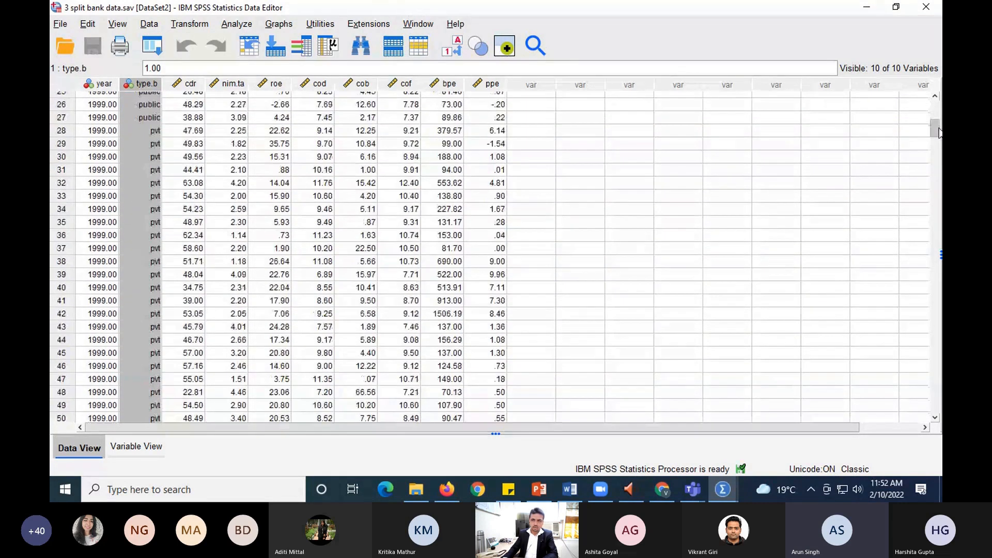
{"action": "left_click", "coordinate": [157, 452]}
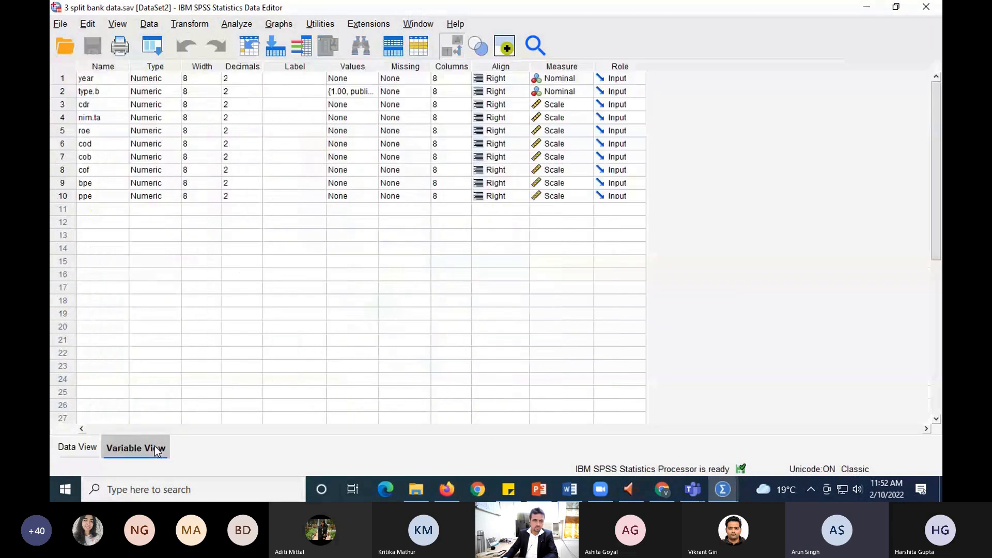
{"action": "left_click", "coordinate": [92, 450]}
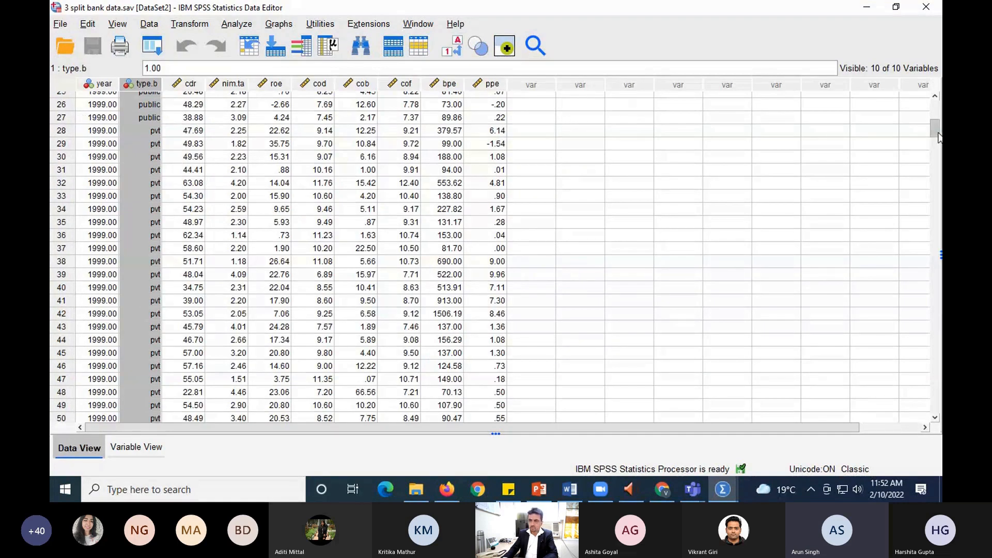
{"action": "left_click_drag", "start_coordinate": [936, 137], "coordinate": [936, 116]}
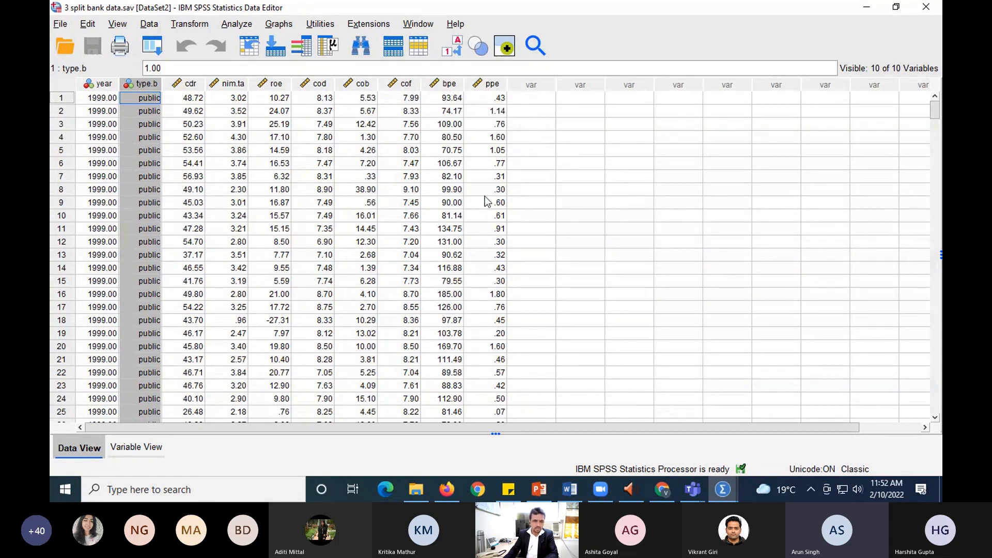
{"action": "left_click", "coordinate": [583, 204]}
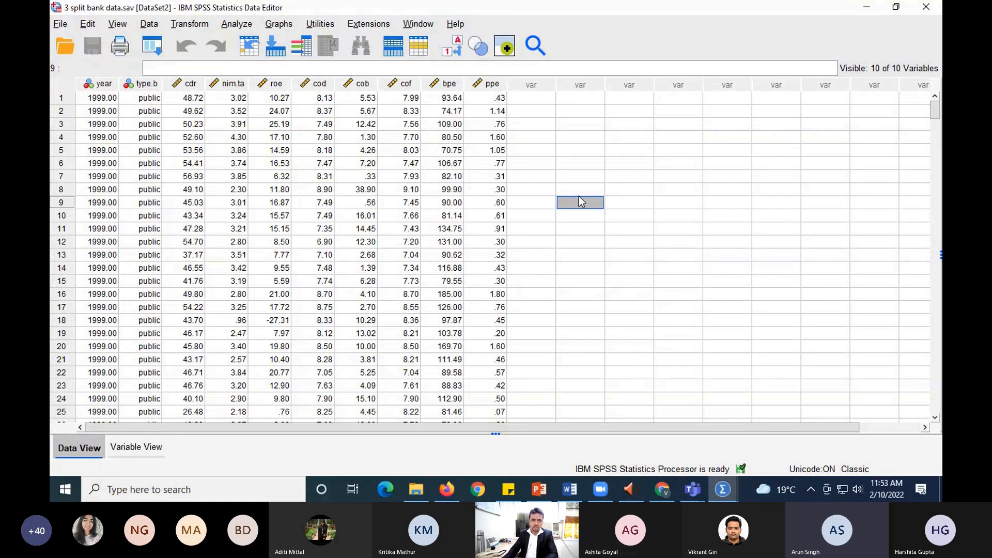
Set up a Frequencies analysis with year and type.b as the analysed variables
{"action": "left_click", "coordinate": [238, 24]}
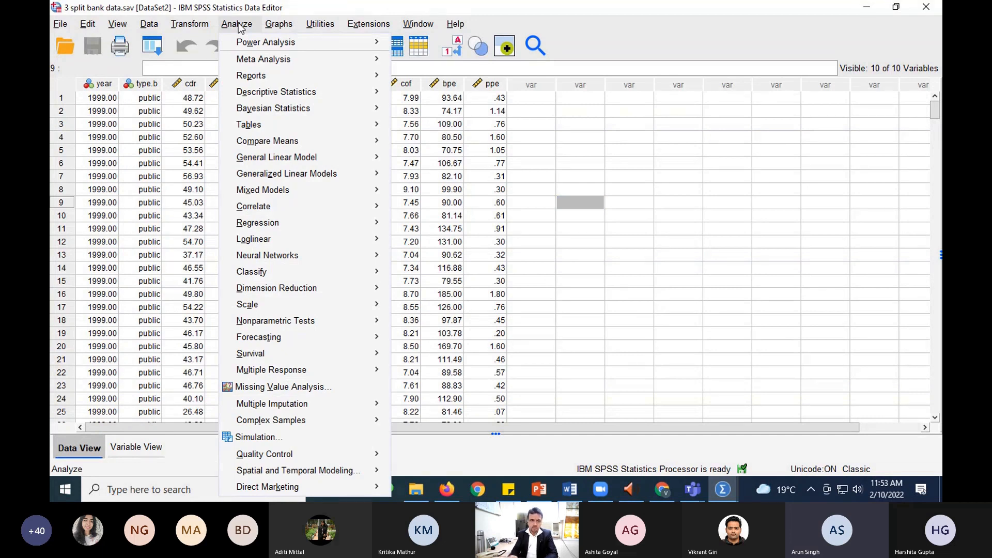
{"action": "mouse_move", "coordinate": [261, 98]}
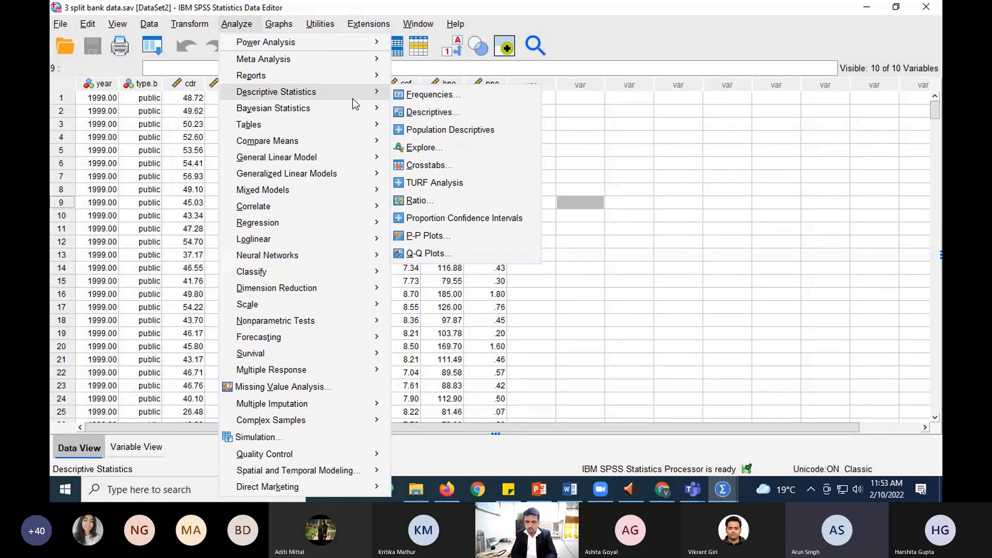
{"action": "left_click", "coordinate": [432, 96]}
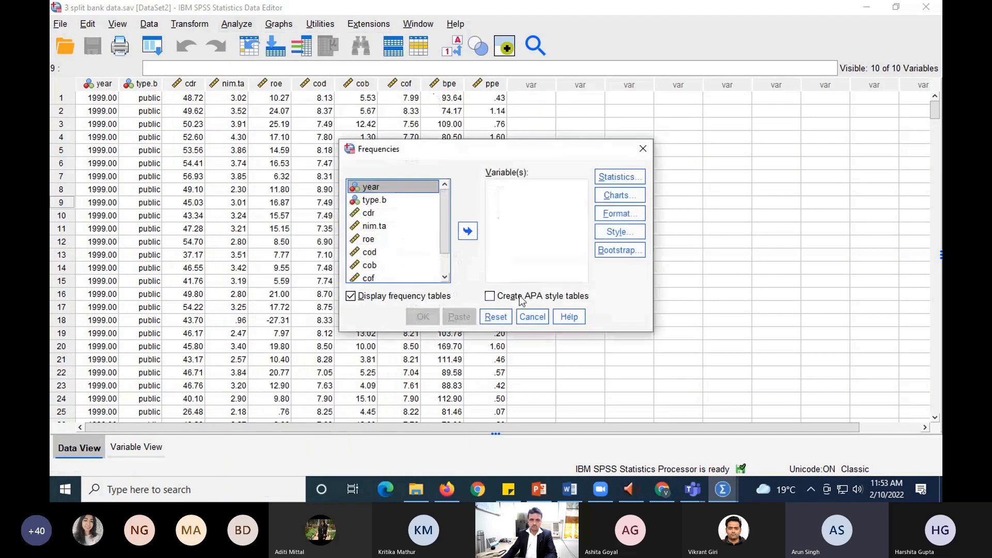
{"action": "left_click", "coordinate": [469, 231]}
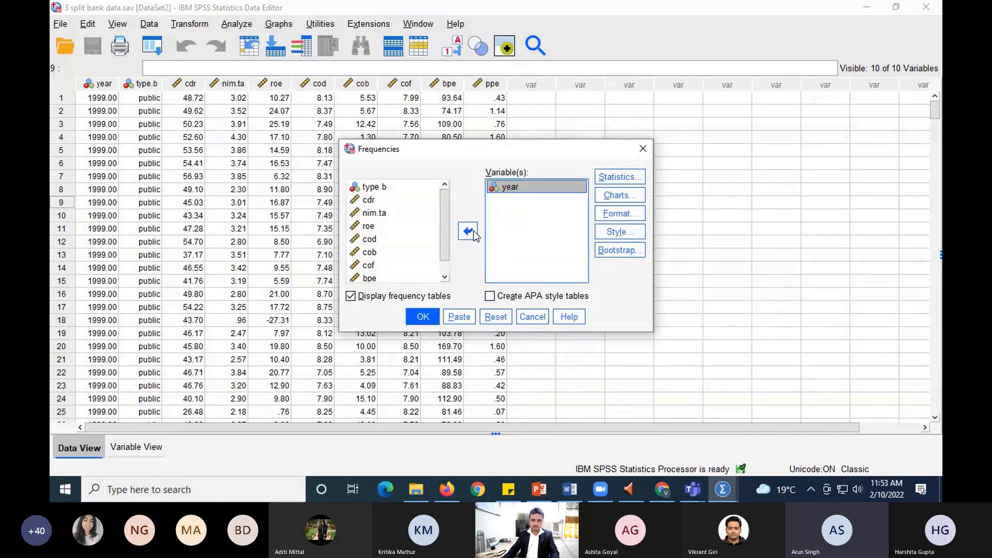
{"action": "left_click", "coordinate": [380, 188]}
{"action": "left_click", "coordinate": [468, 232]}
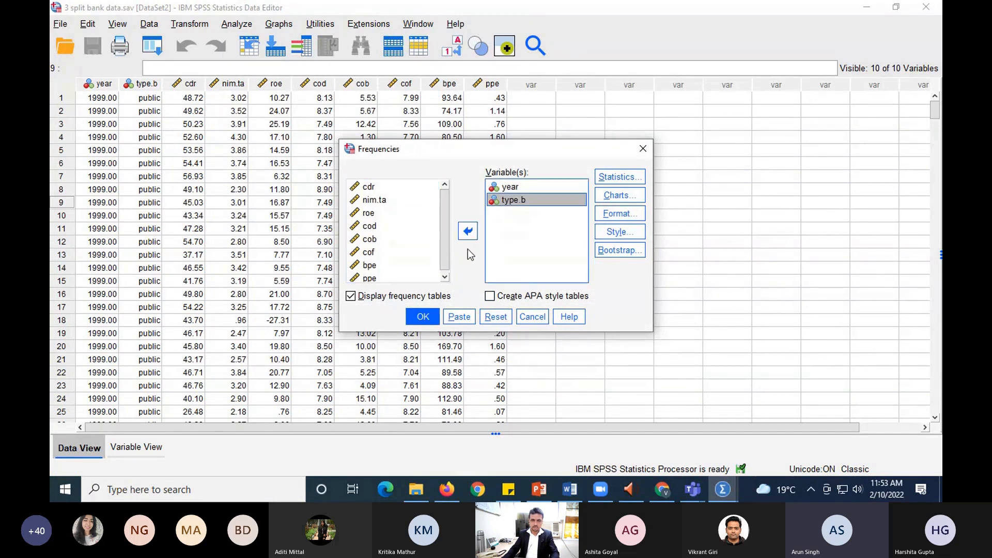
{"action": "left_click_drag", "start_coordinate": [442, 222], "coordinate": [443, 263]}
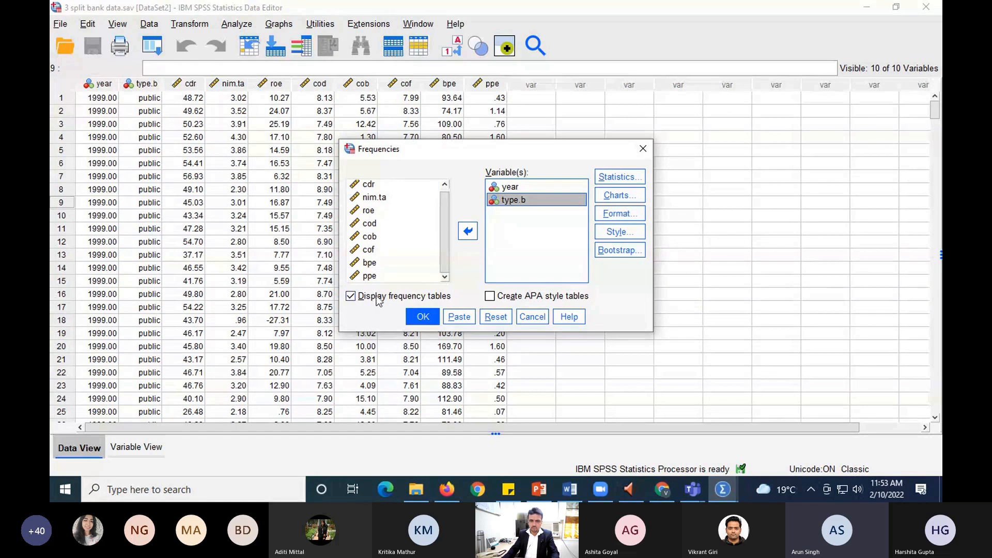
Request the mode as the central tendency statistic for the Frequencies analysis
{"action": "left_click", "coordinate": [599, 179]}
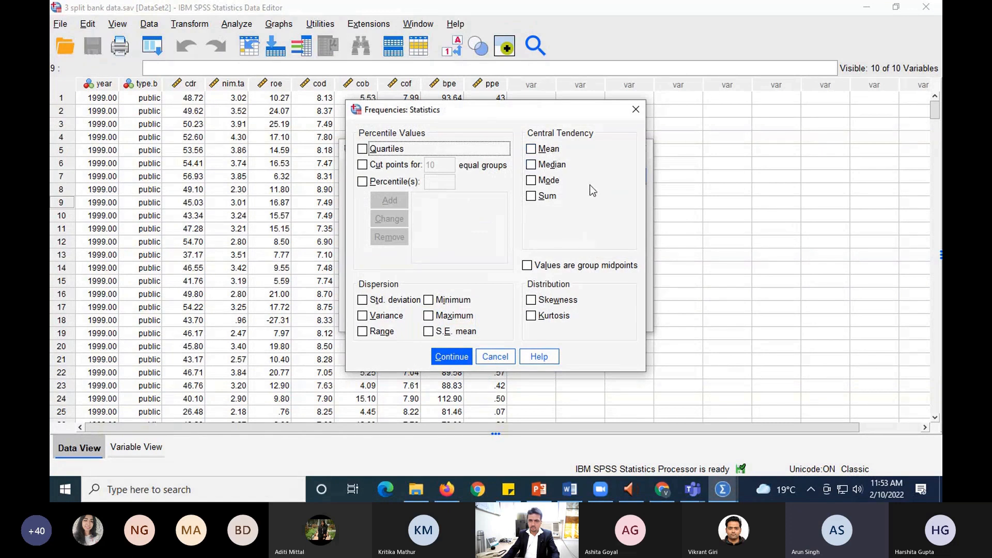
{"action": "left_click", "coordinate": [536, 184]}
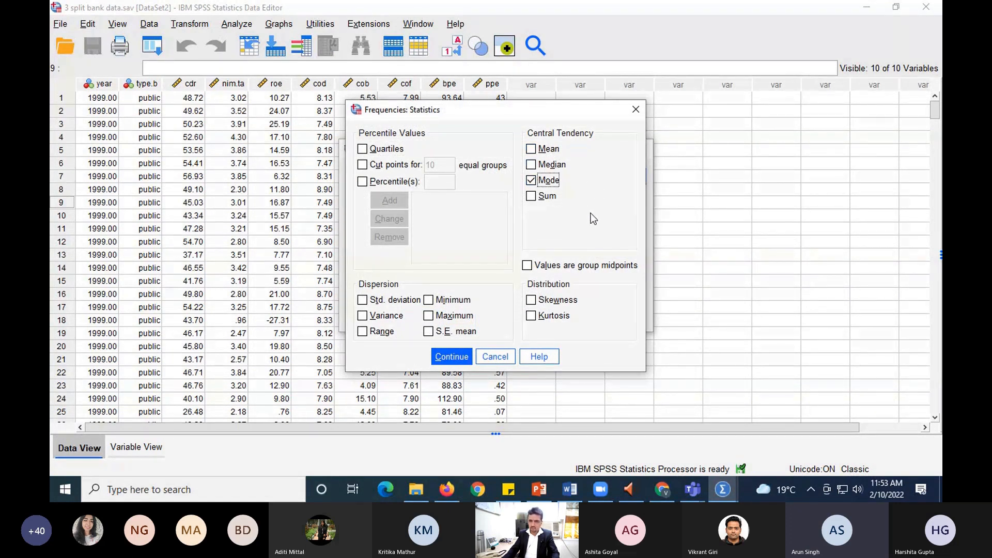
{"action": "left_click", "coordinate": [451, 356]}
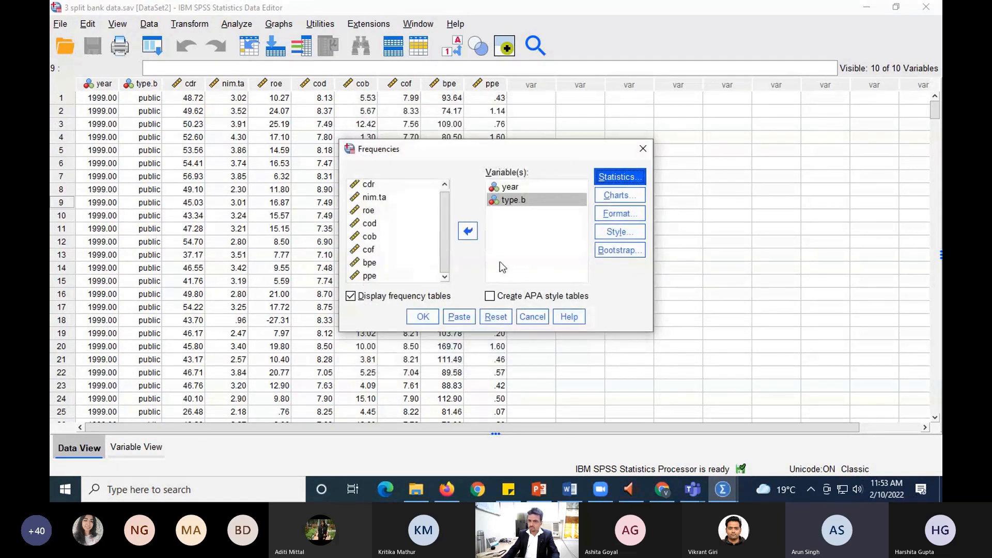
Choose pie charts with frequencies as chart values and run the Frequencies analysis
{"action": "left_click", "coordinate": [622, 198]}
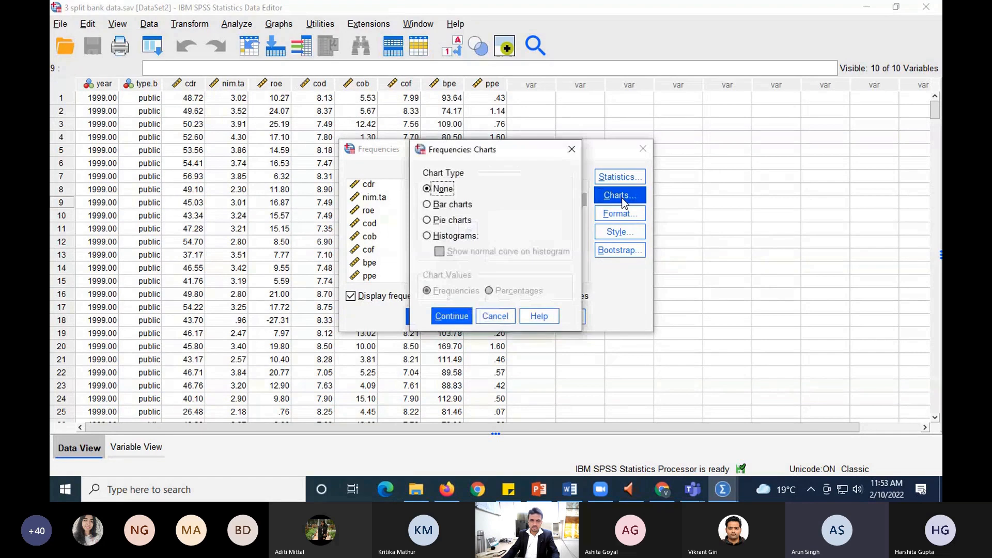
{"action": "left_click", "coordinate": [426, 237]}
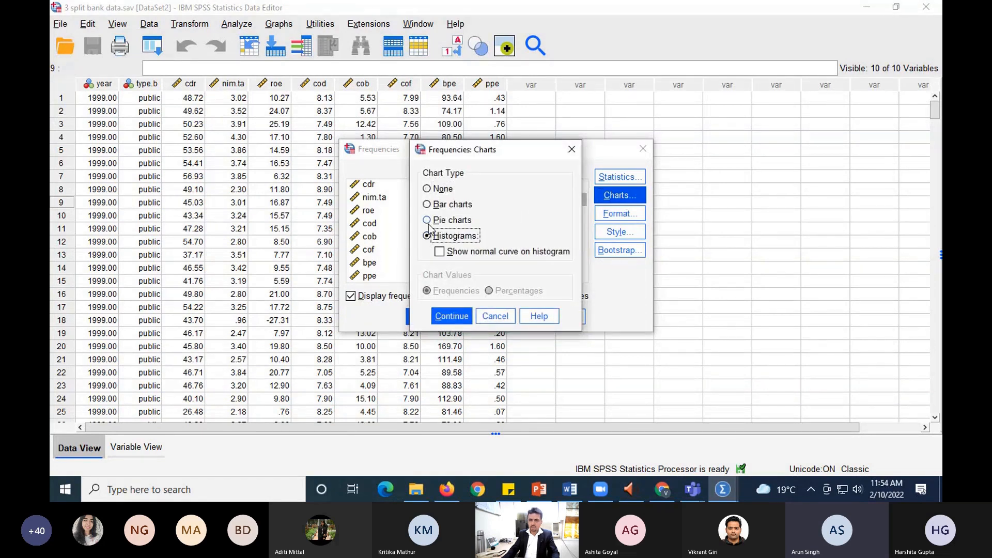
{"action": "left_click", "coordinate": [427, 220]}
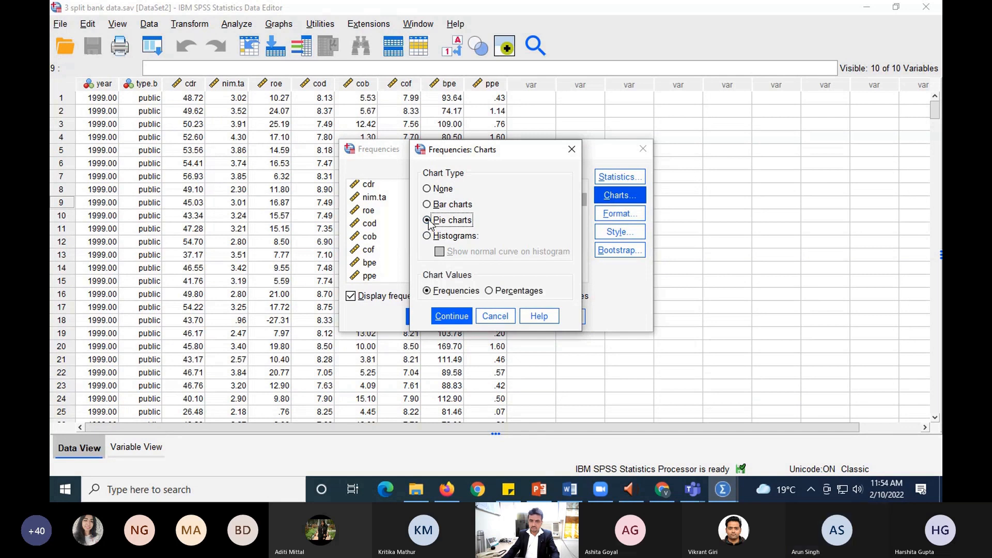
{"action": "left_click", "coordinate": [452, 316]}
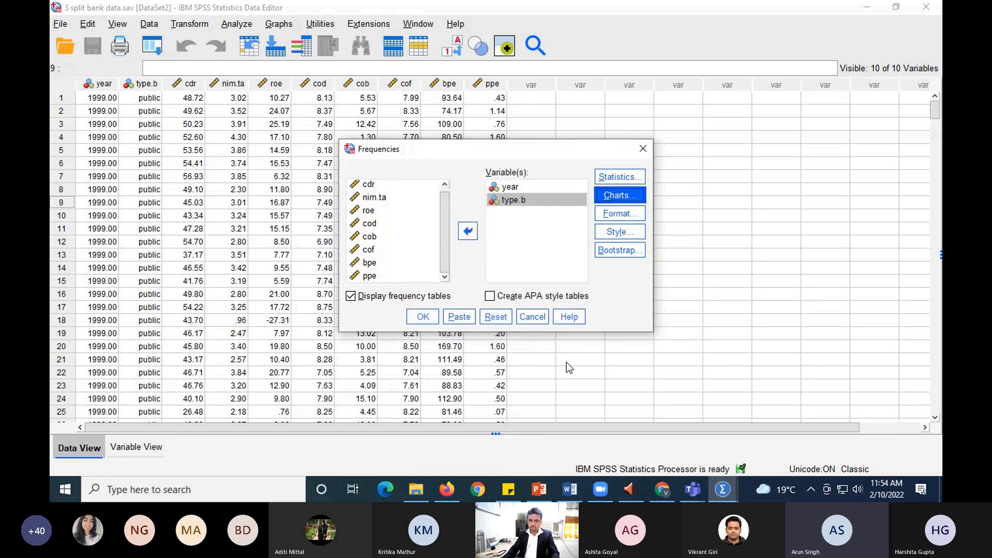
{"action": "left_click", "coordinate": [426, 321]}
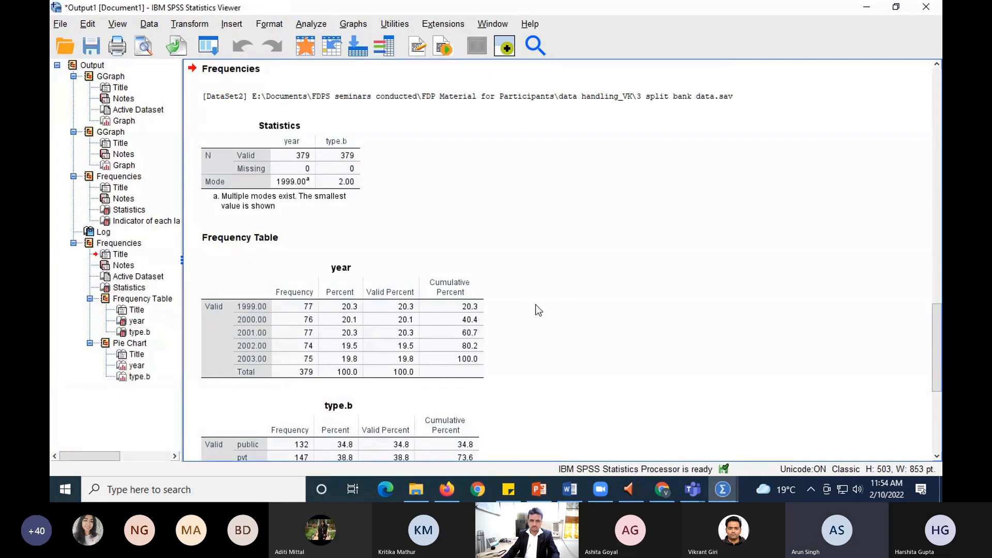
Examine the frequency tables and pie charts for year and type.b in the output
{"action": "scroll", "coordinate": [568, 305], "scroll_direction": "down", "scroll_amount": 3}
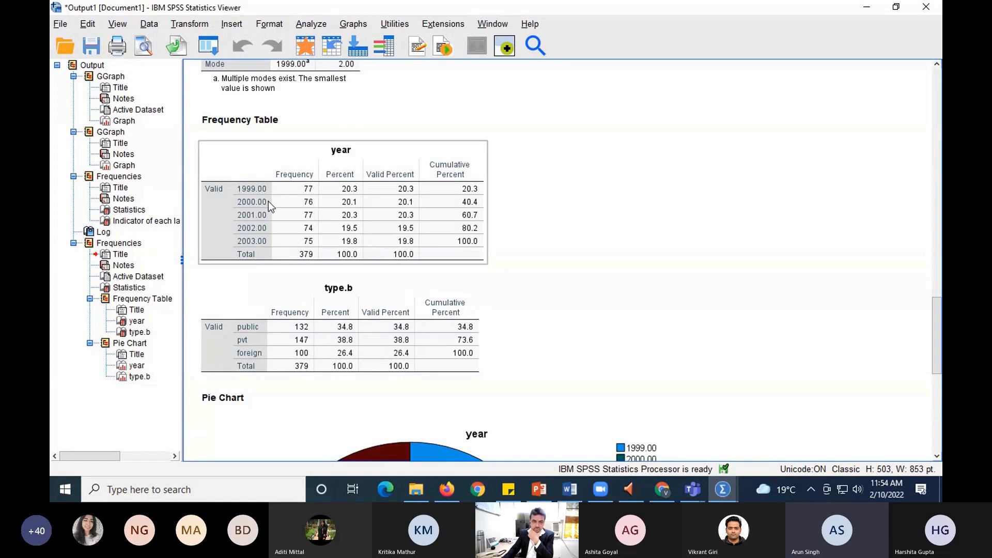
{"action": "left_click", "coordinate": [252, 253]}
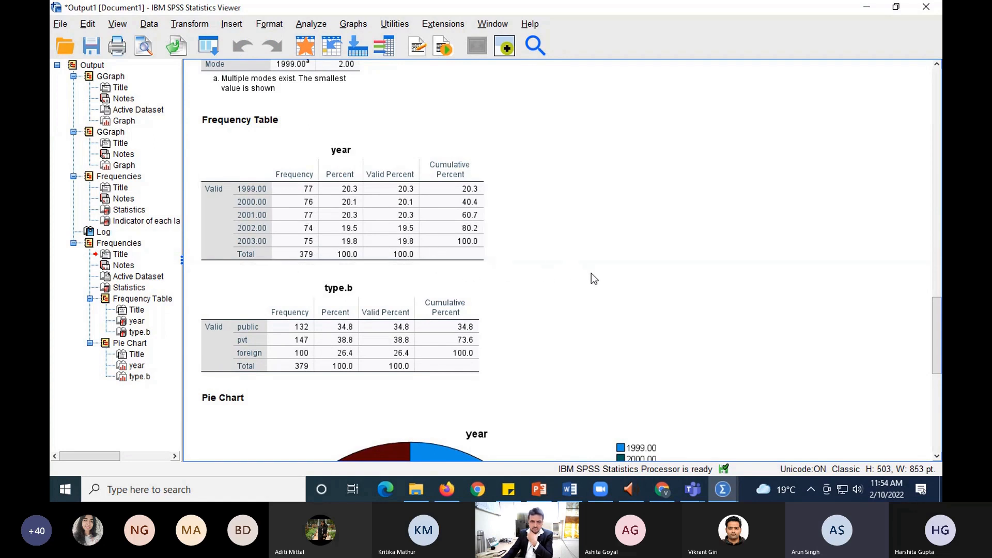
{"action": "scroll", "coordinate": [591, 273], "scroll_direction": "down", "scroll_amount": 3}
{"action": "left_click", "coordinate": [286, 308]}
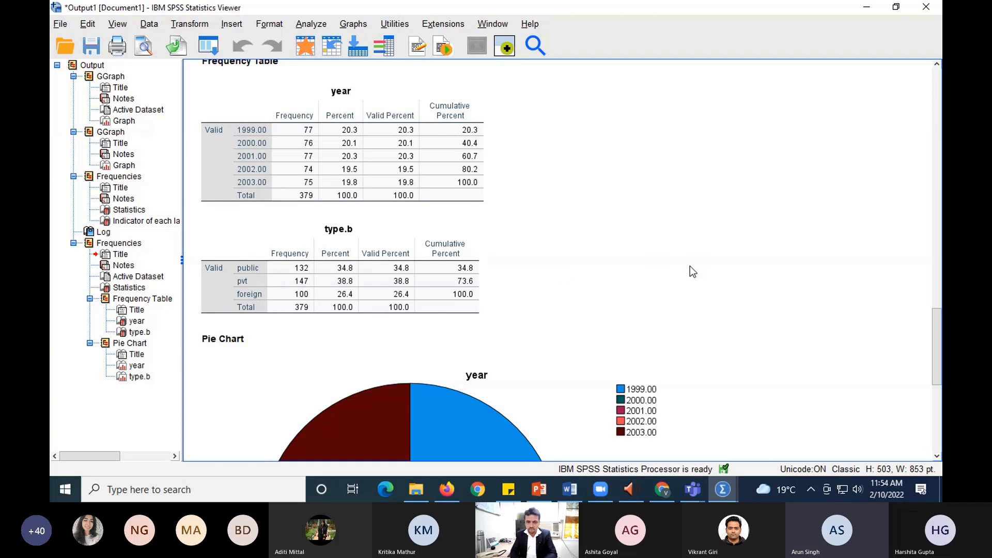
{"action": "scroll", "coordinate": [689, 271], "scroll_direction": "down", "scroll_amount": 5}
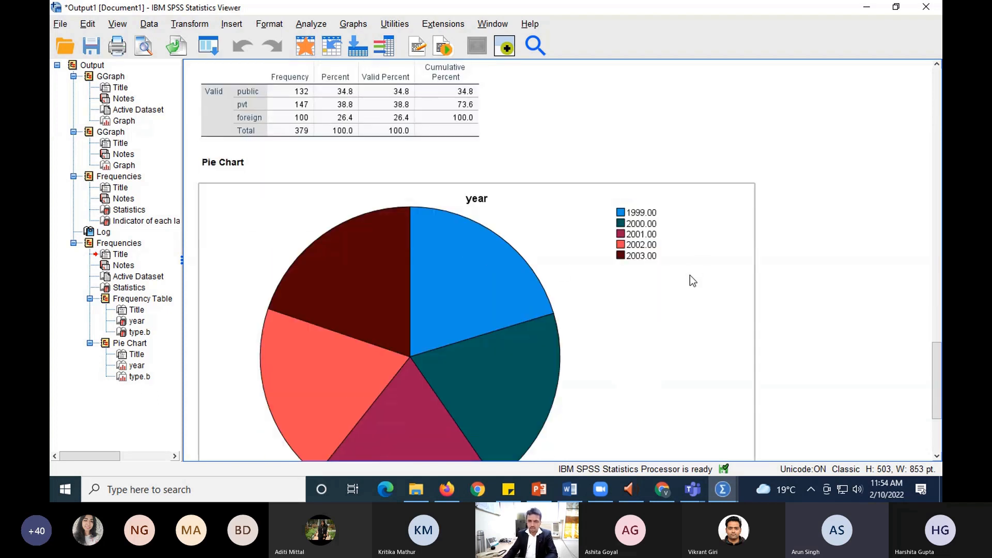
{"action": "scroll", "coordinate": [690, 277], "scroll_direction": "down", "scroll_amount": 7}
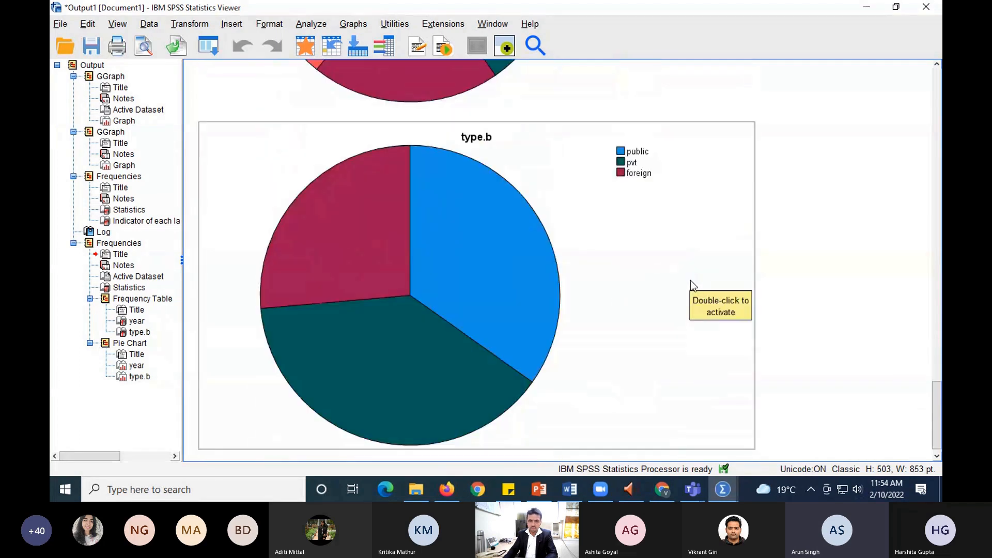
{"action": "scroll", "coordinate": [690, 280], "scroll_direction": "up", "scroll_amount": 7}
{"action": "scroll", "coordinate": [690, 281], "scroll_direction": "up", "scroll_amount": 10}
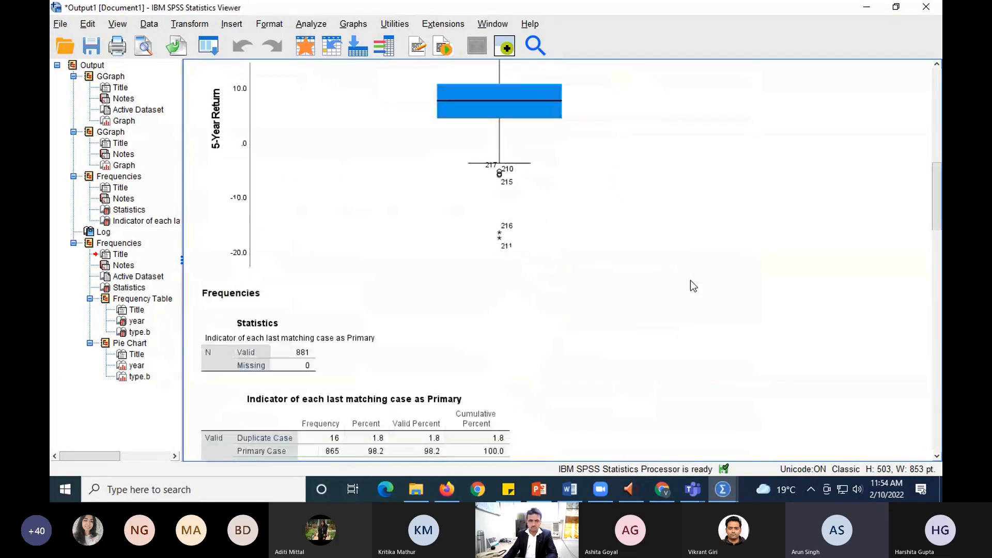
{"action": "scroll", "coordinate": [691, 283], "scroll_direction": "down", "scroll_amount": 10}
{"action": "scroll", "coordinate": [693, 286], "scroll_direction": "down", "scroll_amount": 7}
{"action": "scroll", "coordinate": [692, 287], "scroll_direction": "up", "scroll_amount": 4}
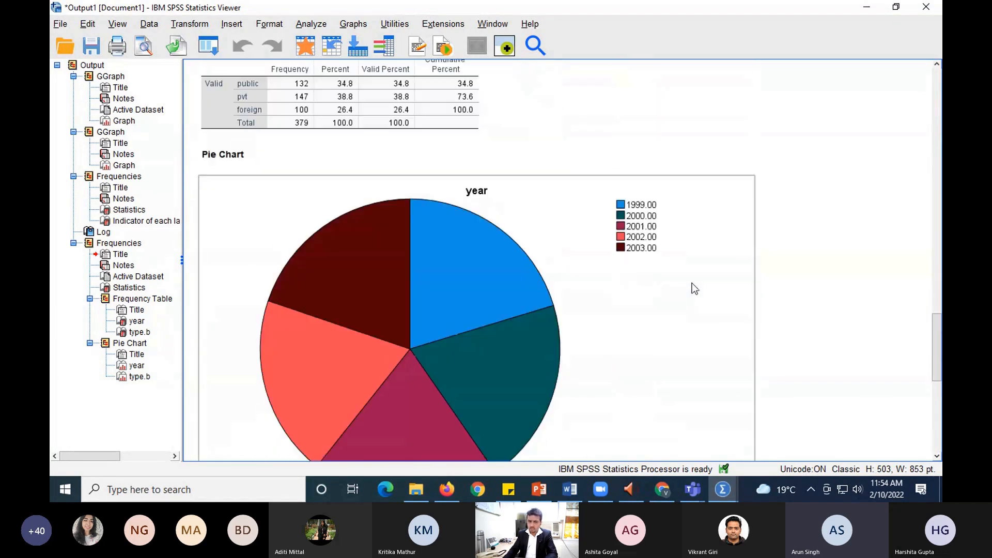
{"action": "scroll", "coordinate": [692, 287], "scroll_direction": "down", "scroll_amount": 1}
{"action": "scroll", "coordinate": [692, 283], "scroll_direction": "up", "scroll_amount": 5}
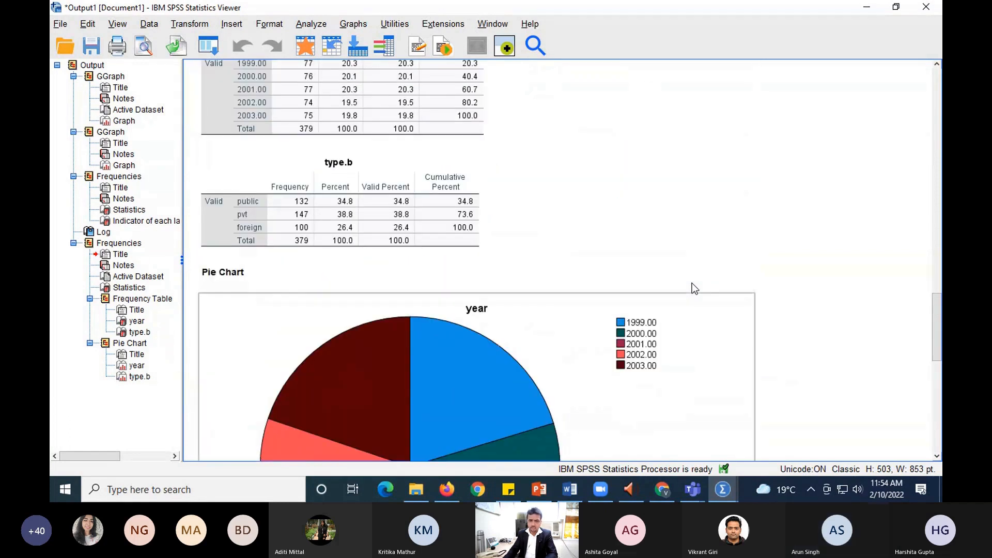
Set up a Descriptives analysis with all scale variables from cdr through ppe
{"action": "left_click", "coordinate": [311, 24]}
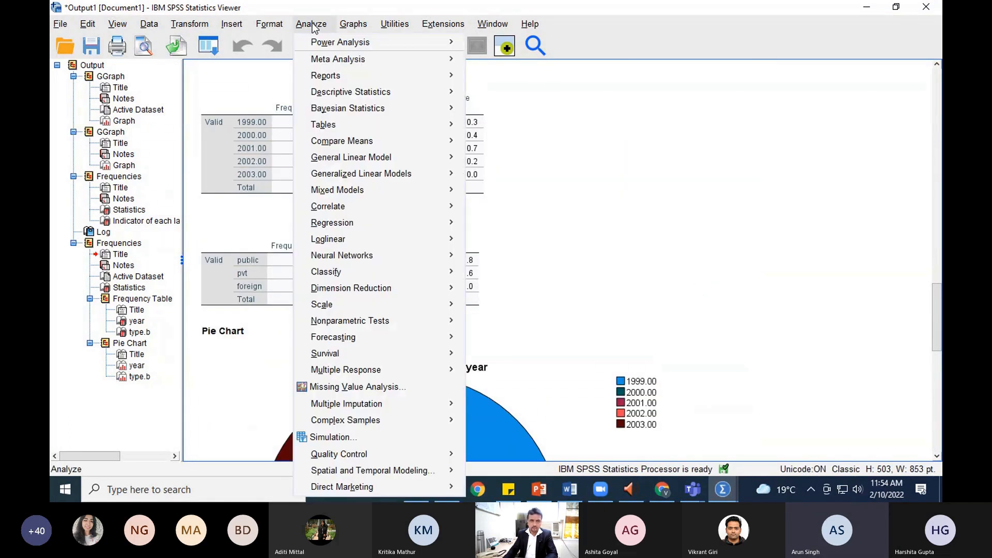
{"action": "mouse_move", "coordinate": [353, 95]}
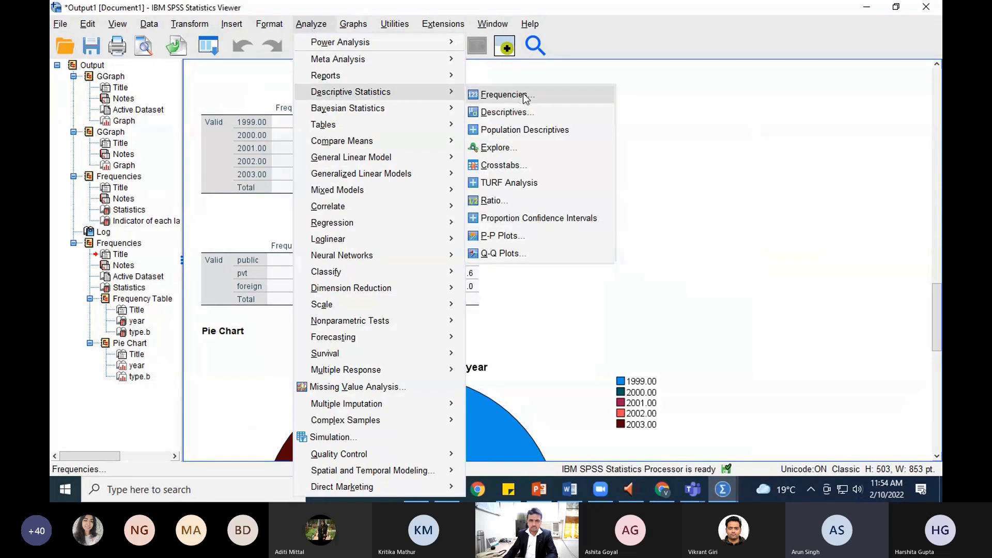
{"action": "left_click", "coordinate": [528, 113]}
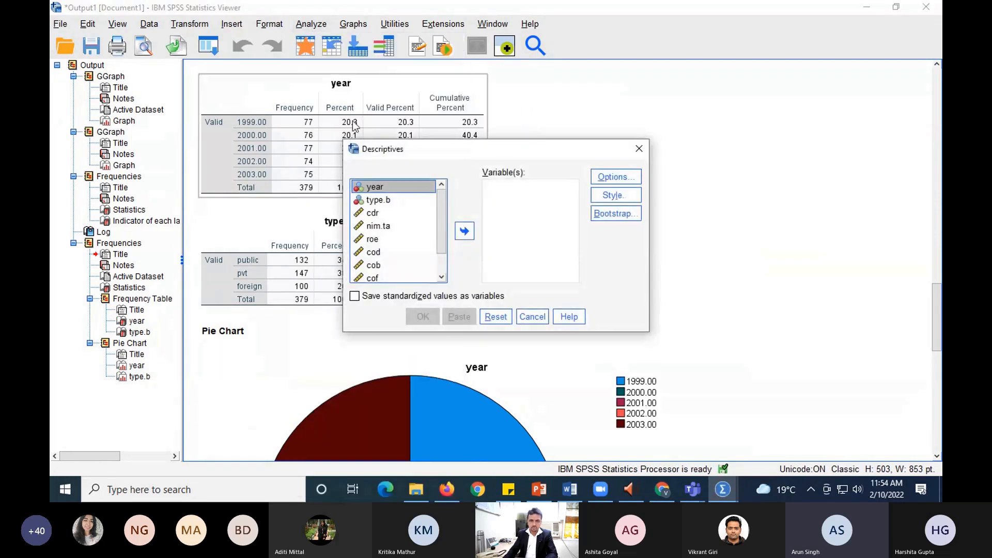
{"action": "left_click", "coordinate": [371, 213]}
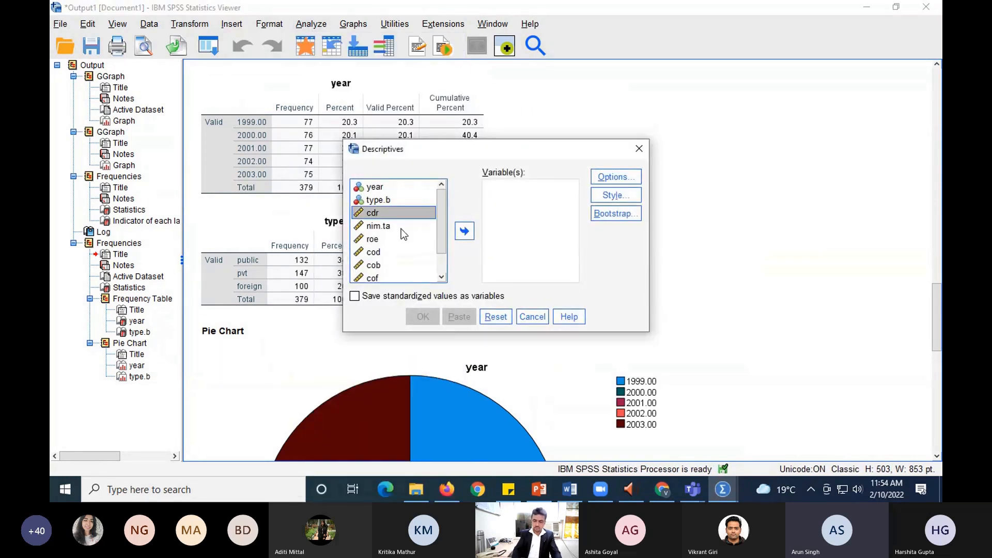
{"action": "left_click", "coordinate": [401, 228], "text": "shift"}
{"action": "key", "text": "shift+Down"}
{"action": "key", "text": "shift+Down"}
{"action": "key", "text": "shift+Down"}
{"action": "key", "text": "shift+Down"}
{"action": "key", "text": "shift+Down"}
{"action": "key", "text": "shift+Down"}
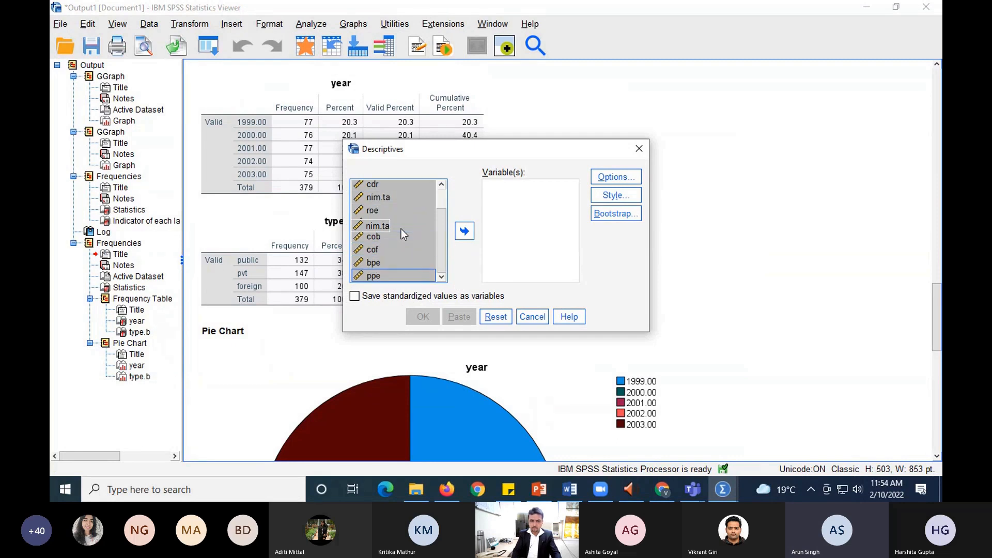
{"action": "left_click", "coordinate": [465, 232]}
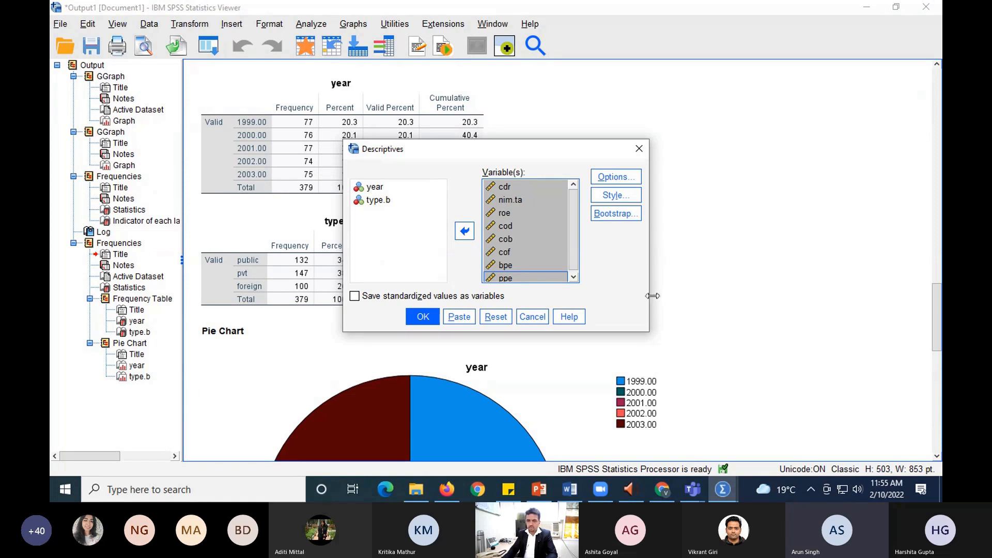
Enlarge the Descriptives dialog until the whole list of chosen variables fits, and reposition it over the output
{"action": "left_click_drag", "start_coordinate": [652, 296], "coordinate": [796, 298]}
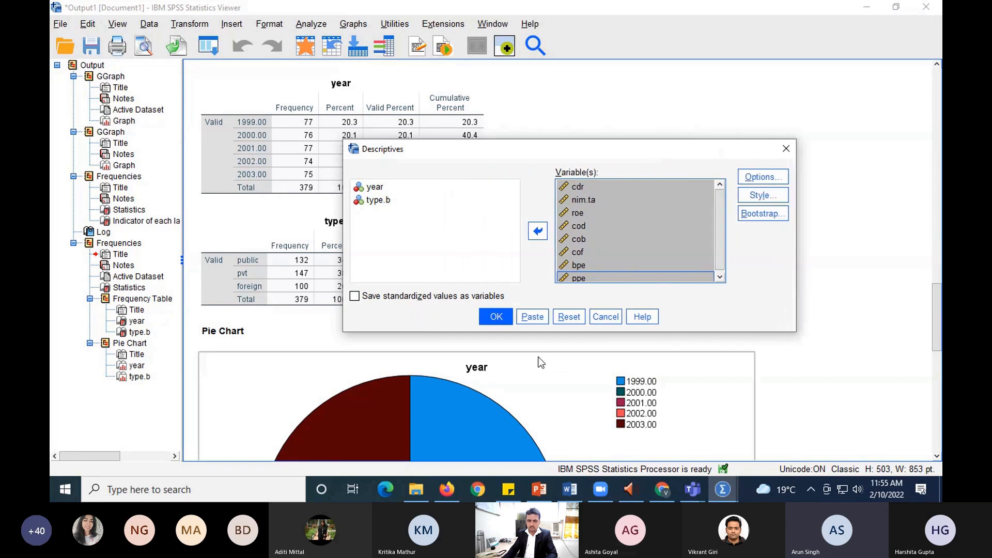
{"action": "left_click_drag", "start_coordinate": [529, 333], "coordinate": [528, 423]}
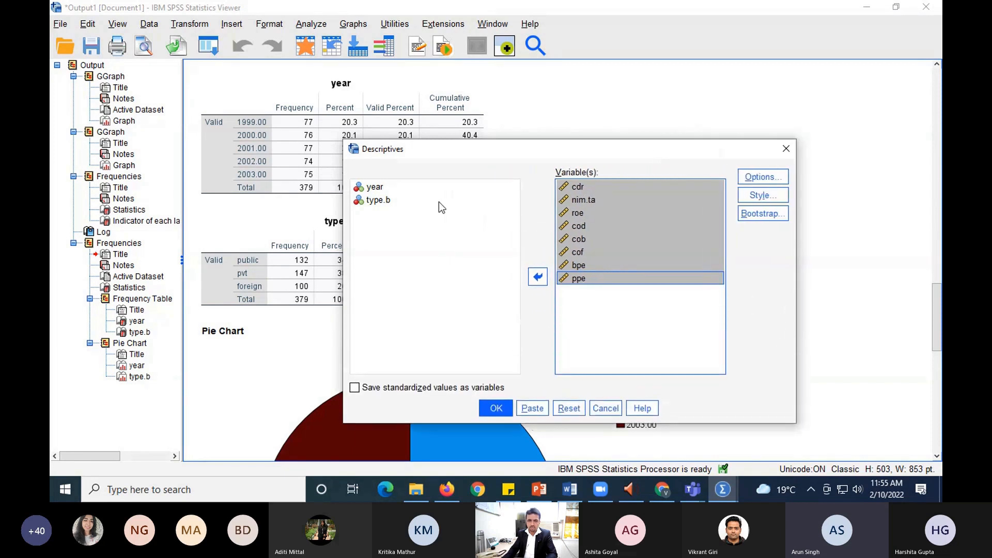
{"action": "left_click_drag", "start_coordinate": [476, 153], "coordinate": [380, 106]}
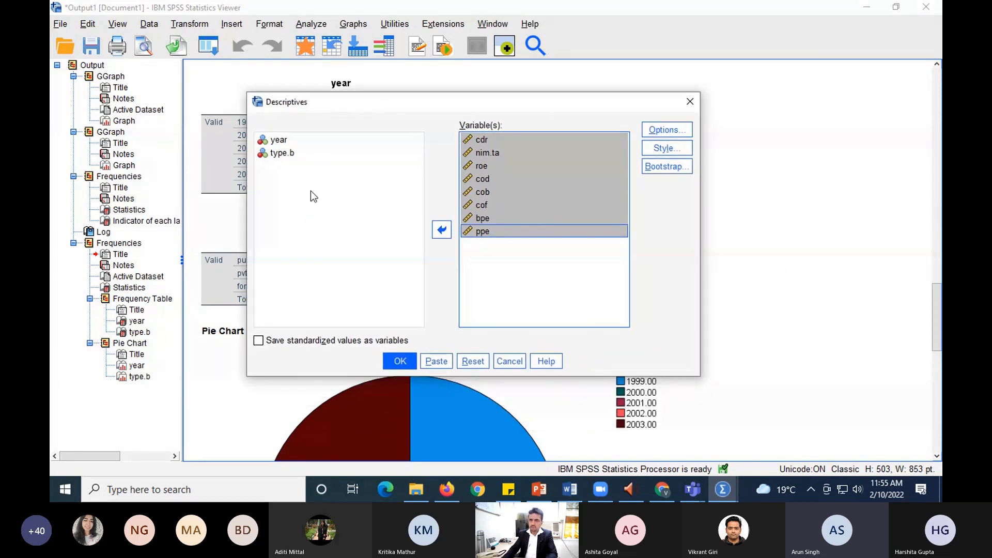
Add variance, skewness and kurtosis to the statistics requested in the Descriptives analysis
{"action": "left_click", "coordinate": [663, 130]}
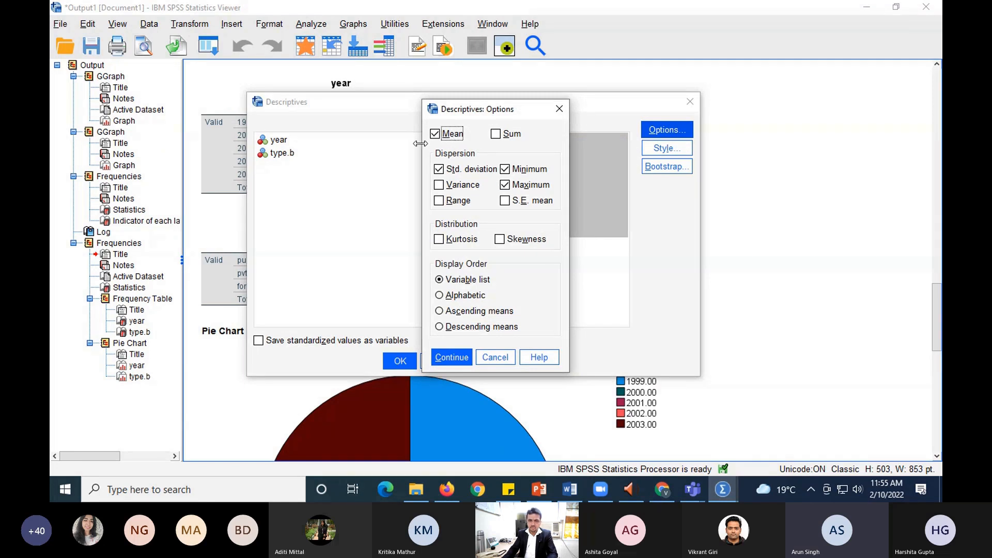
{"action": "left_click", "coordinate": [439, 187]}
{"action": "left_click", "coordinate": [499, 239]}
{"action": "left_click", "coordinate": [440, 240]}
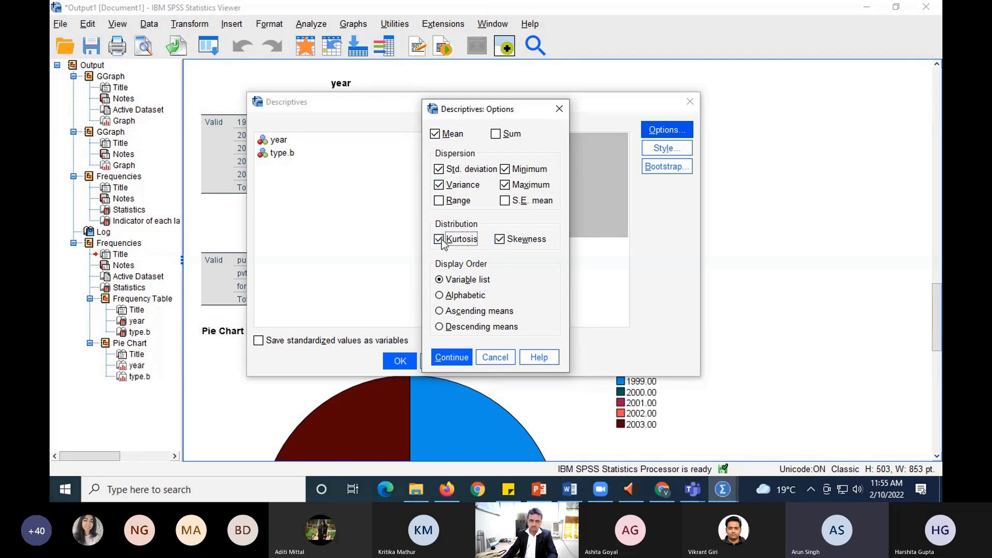
{"action": "left_click", "coordinate": [449, 358]}
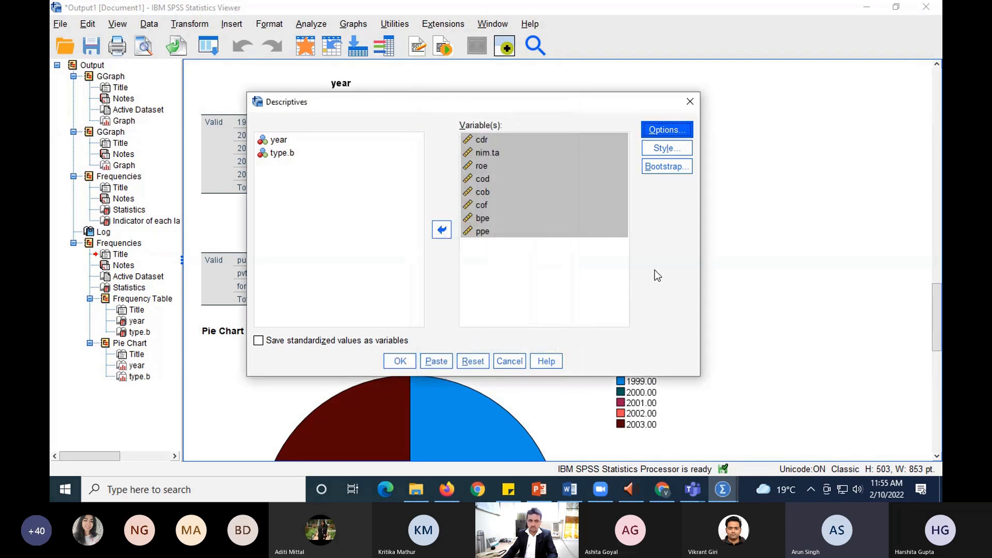
Check the table style conditions without changing them, and run the Descriptives analysis for cdr through ppe
{"action": "left_click", "coordinate": [670, 151]}
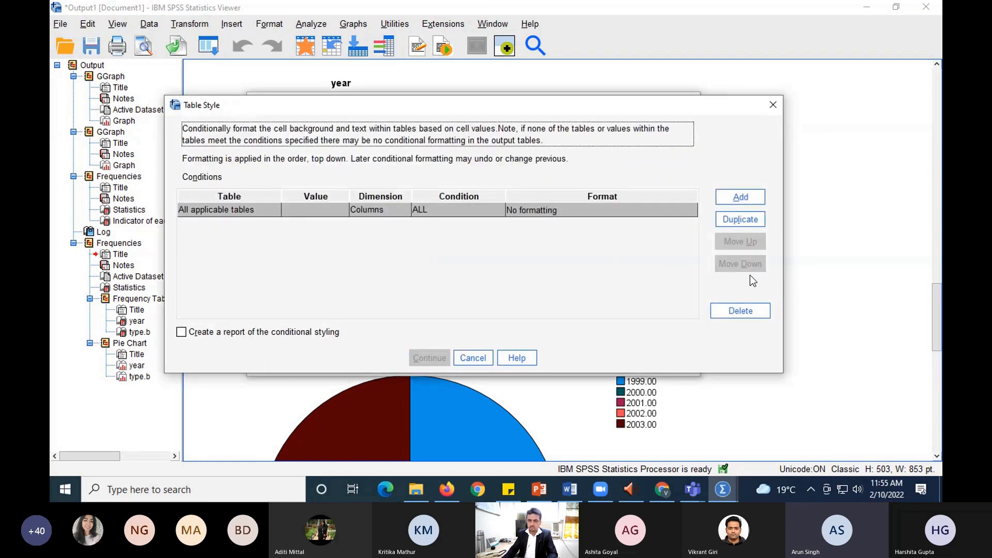
{"action": "left_click", "coordinate": [476, 359]}
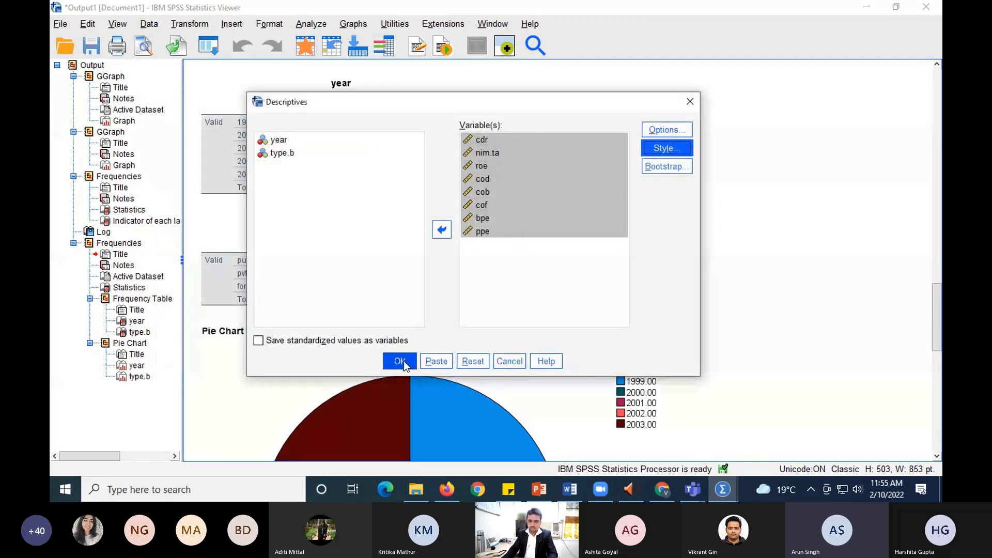
{"action": "left_click", "coordinate": [400, 361]}
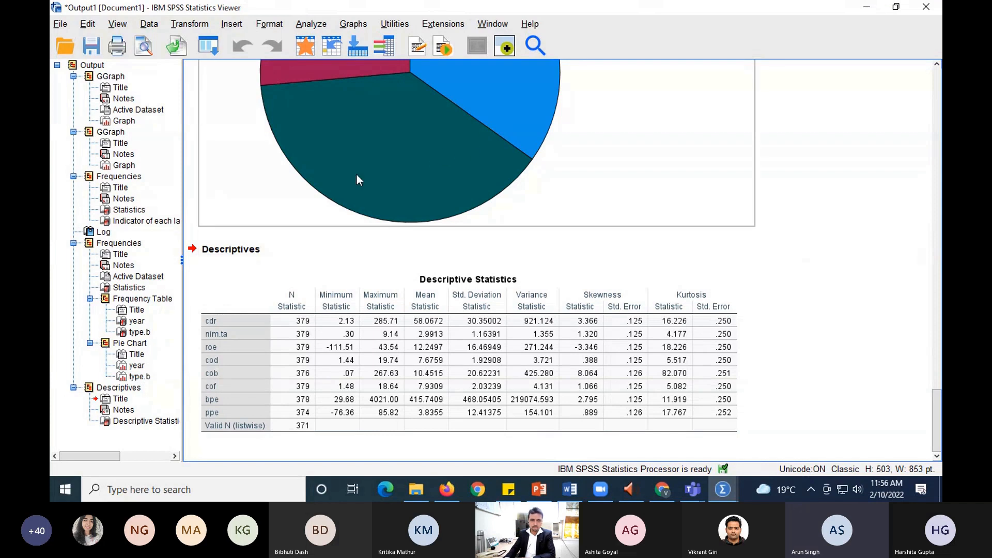
Try to split the dataset into separate files by year and type.b, keeping file names based on split variable values
{"action": "left_click", "coordinate": [149, 26]}
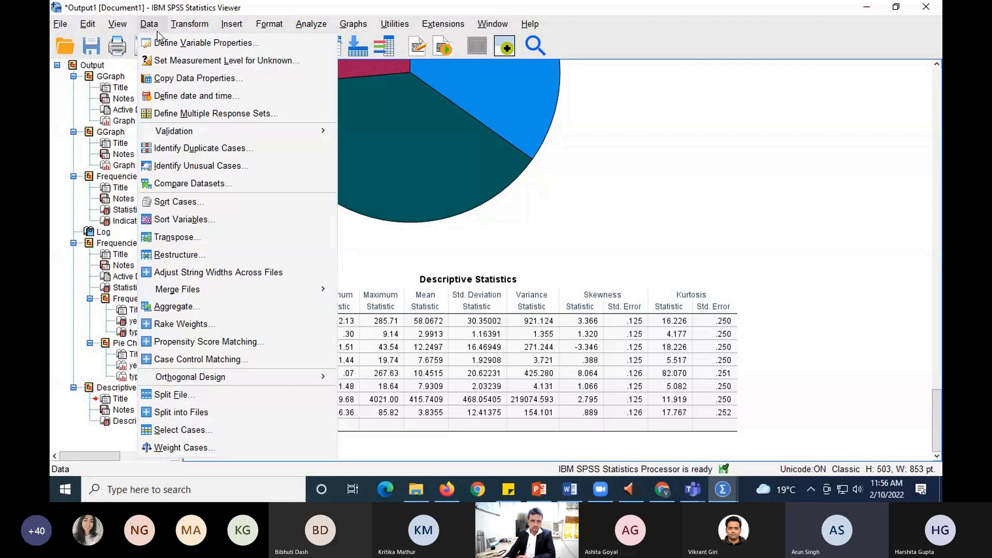
{"action": "left_click", "coordinate": [201, 417]}
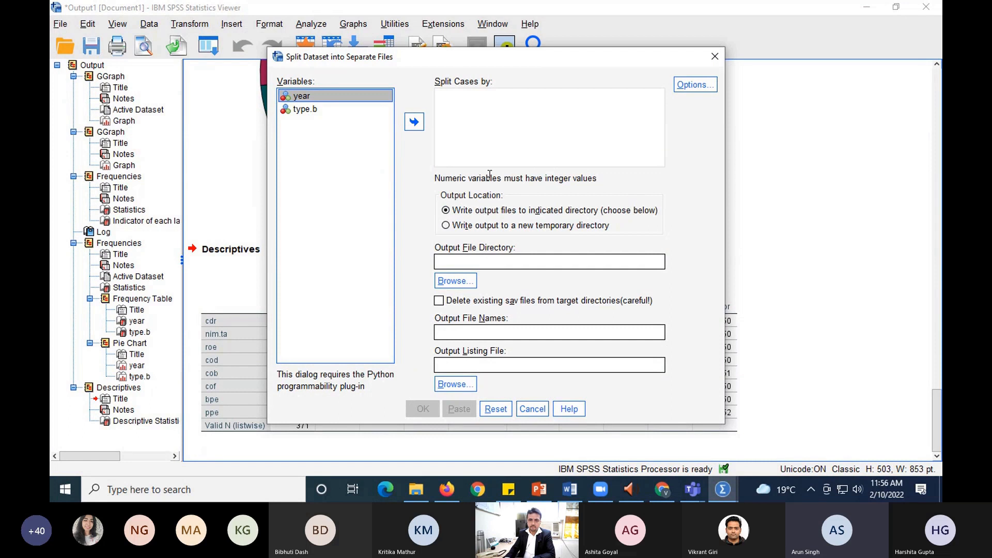
{"action": "left_click", "coordinate": [413, 122]}
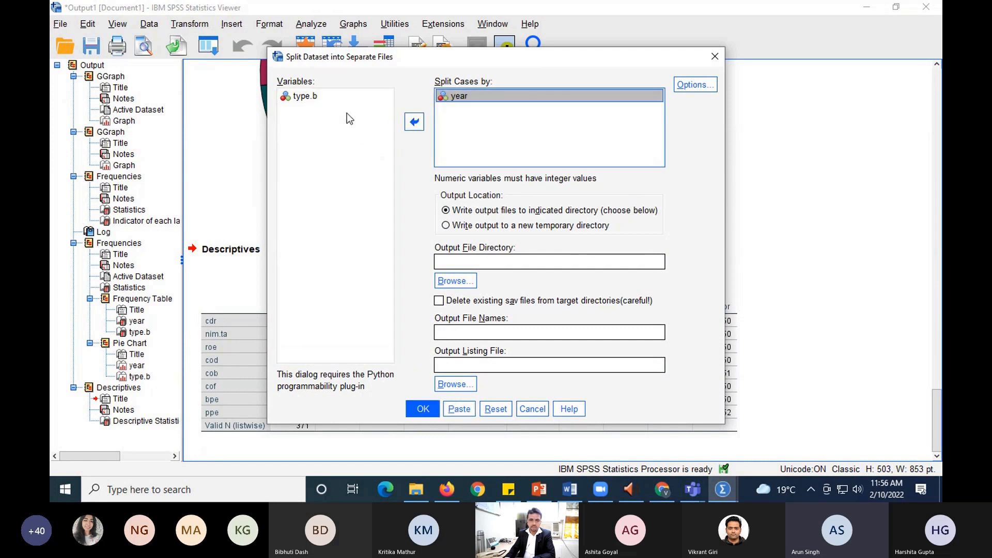
{"action": "left_click", "coordinate": [308, 97]}
{"action": "left_click", "coordinate": [413, 121]}
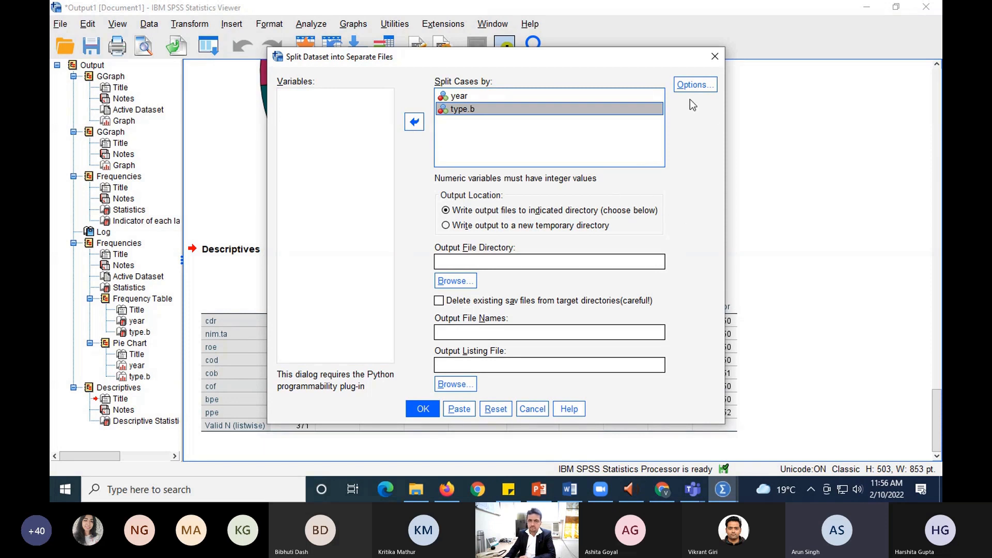
{"action": "left_click", "coordinate": [690, 84]}
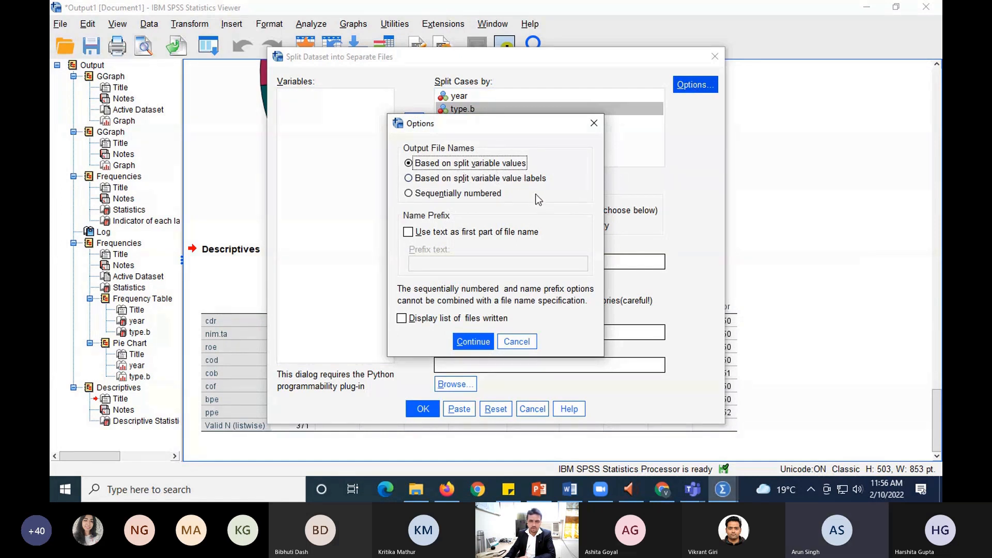
{"action": "left_click", "coordinate": [481, 341]}
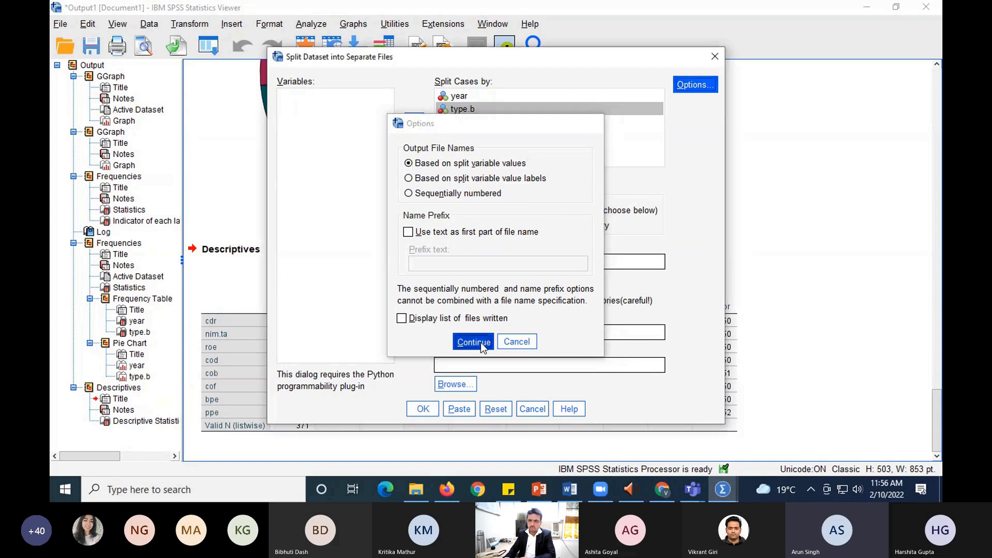
{"action": "left_click", "coordinate": [418, 408]}
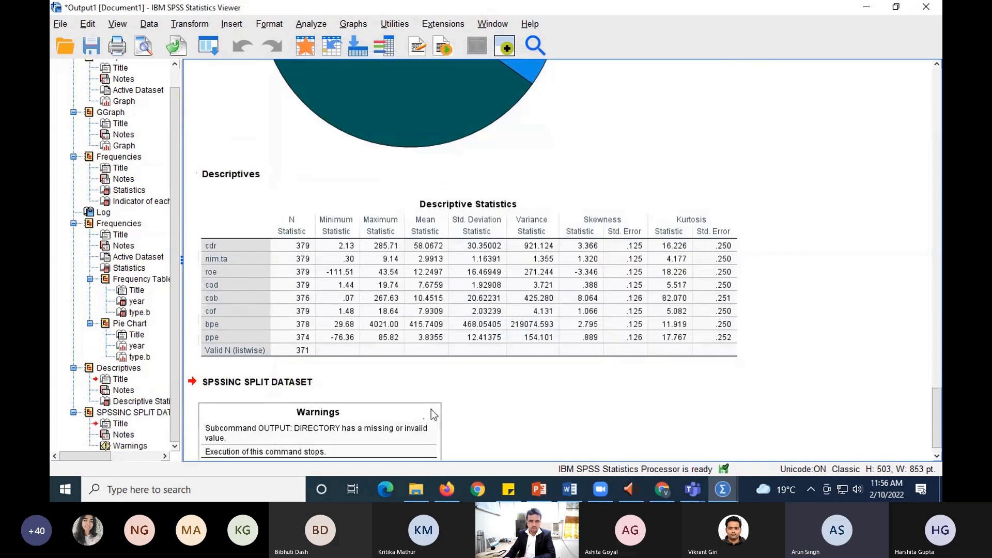
{"action": "scroll", "coordinate": [749, 321], "scroll_direction": "down", "scroll_amount": 1}
{"action": "left_click", "coordinate": [368, 430]}
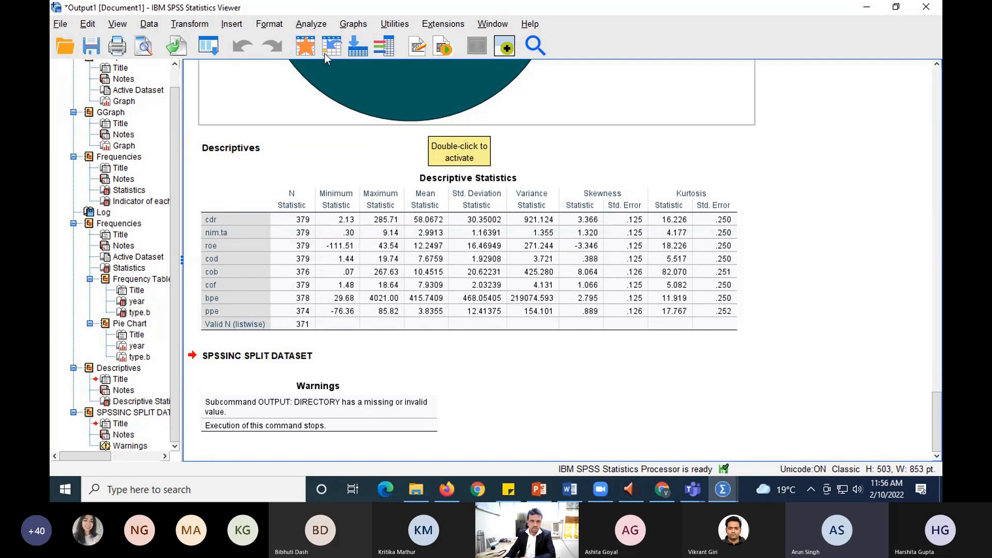
Run the Descriptives analysis again with the same scale variables, cdr through ppe
{"action": "left_click", "coordinate": [309, 26]}
{"action": "mouse_move", "coordinate": [400, 94]}
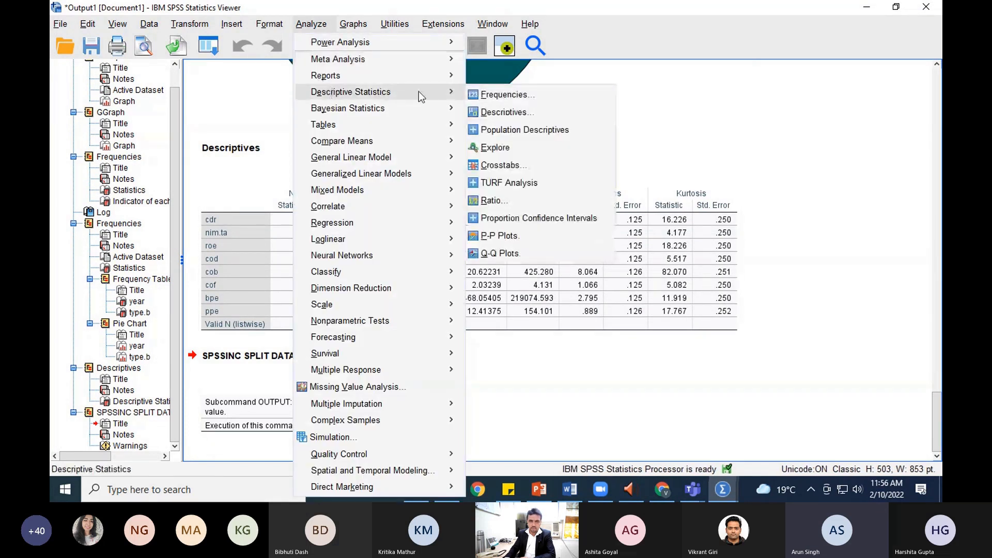
{"action": "left_click", "coordinate": [517, 112]}
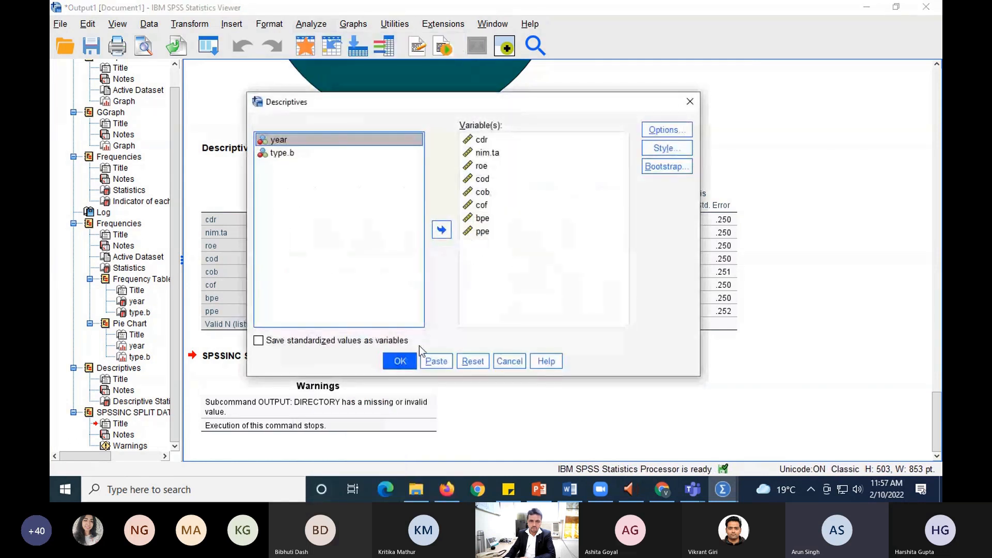
{"action": "left_click", "coordinate": [398, 360]}
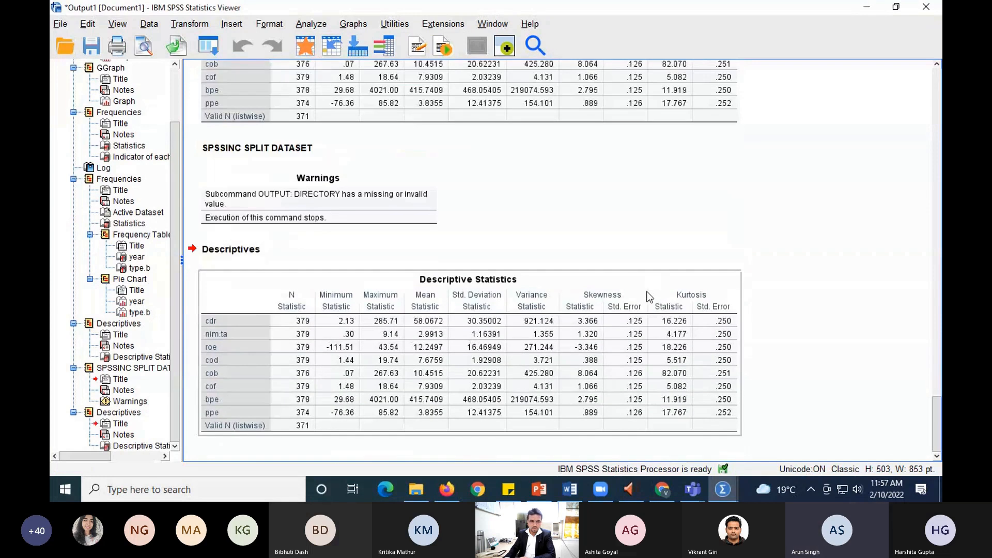
{"action": "left_click", "coordinate": [150, 24]}
{"action": "left_click", "coordinate": [197, 394]}
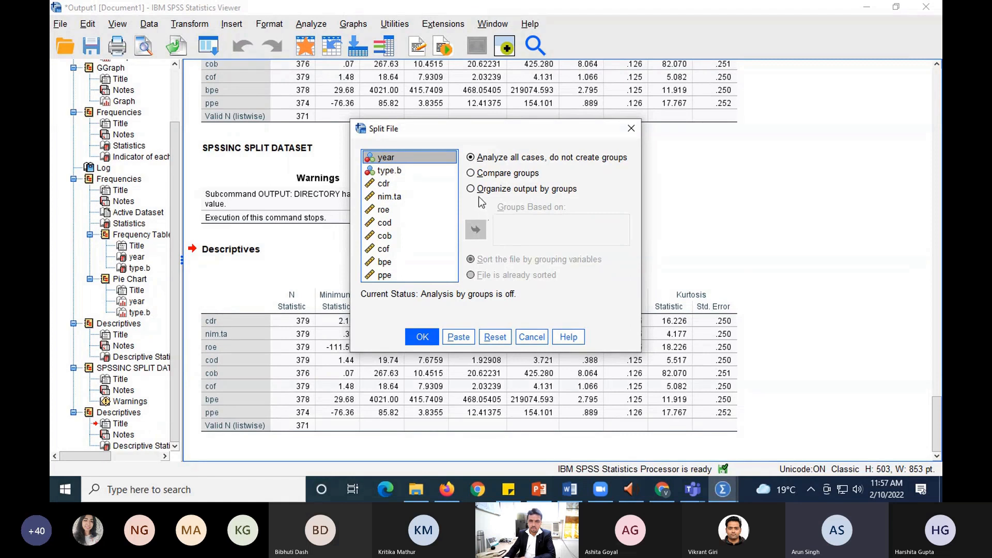
{"action": "left_click", "coordinate": [474, 173]}
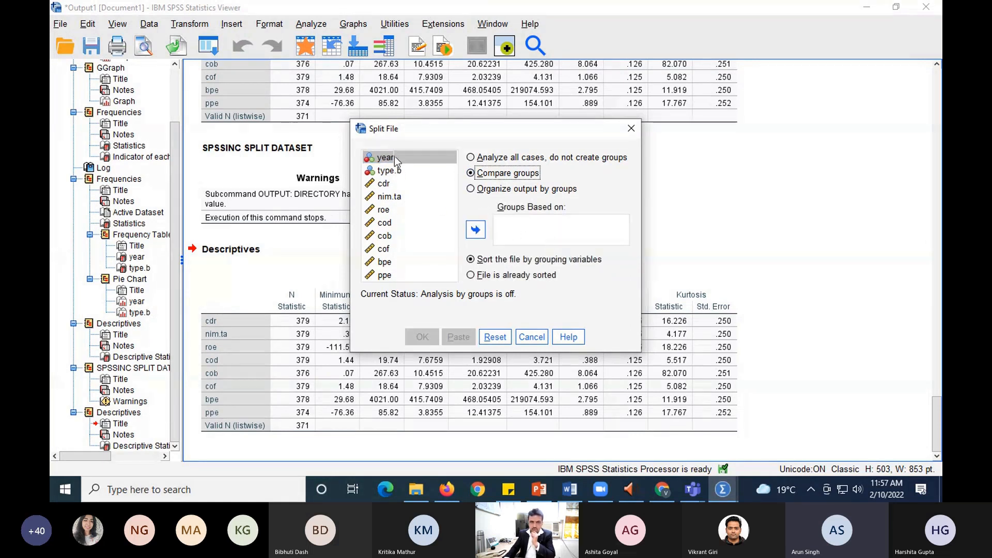
{"action": "left_click", "coordinate": [475, 230]}
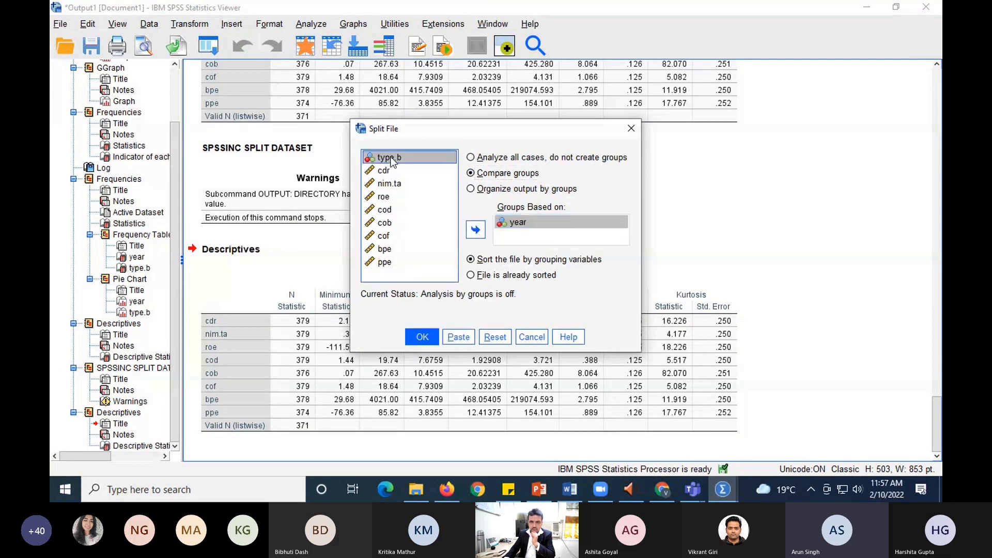
{"action": "left_click", "coordinate": [475, 230]}
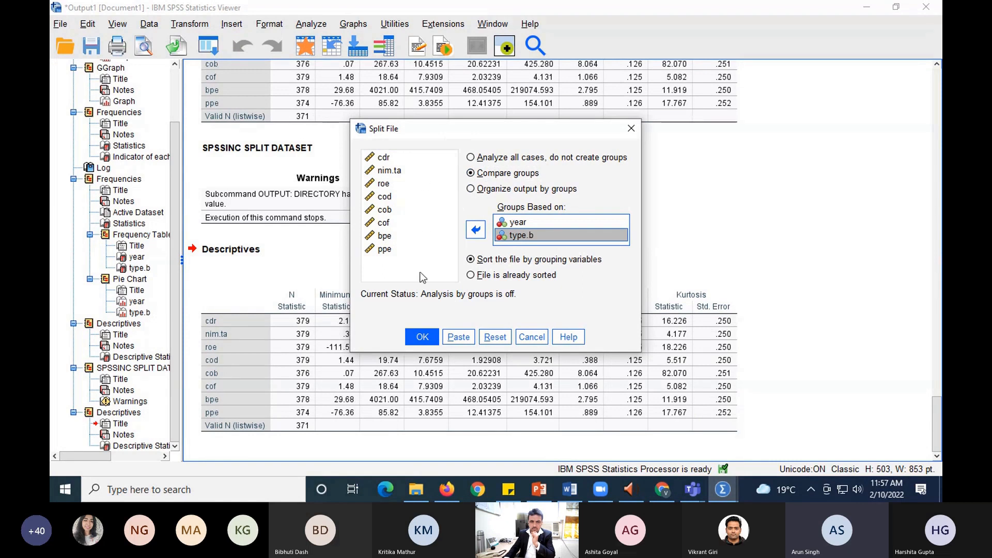
{"action": "left_click", "coordinate": [532, 336]}
Split the file to compare groups based on year and type.b, sorting the file by the grouping variables
{"action": "left_click", "coordinate": [150, 26]}
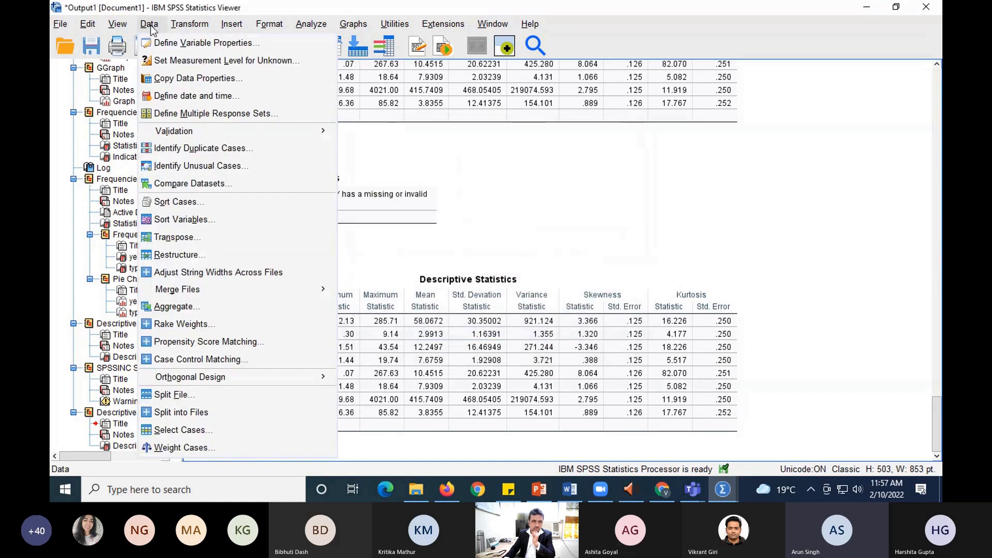
{"action": "left_click", "coordinate": [172, 397]}
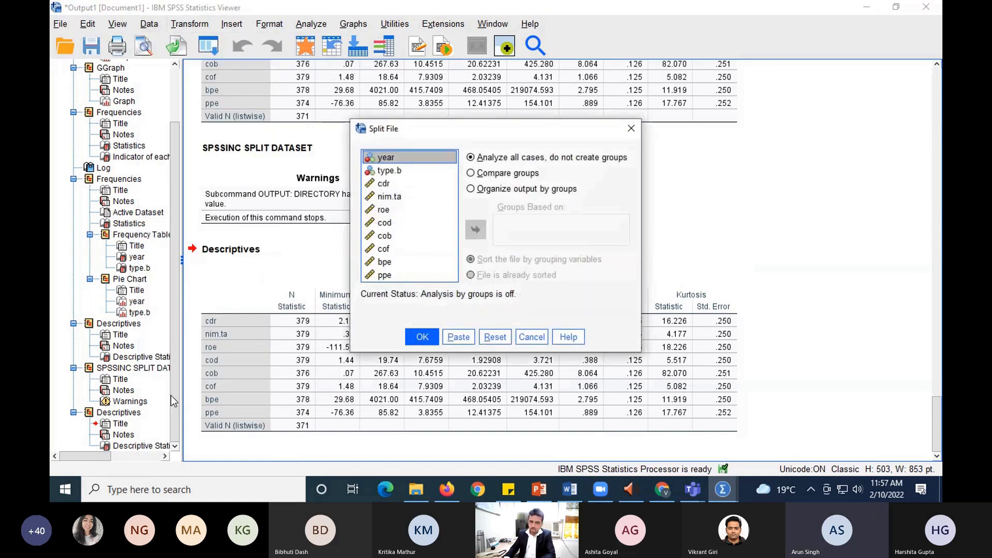
{"action": "left_click", "coordinate": [471, 173]}
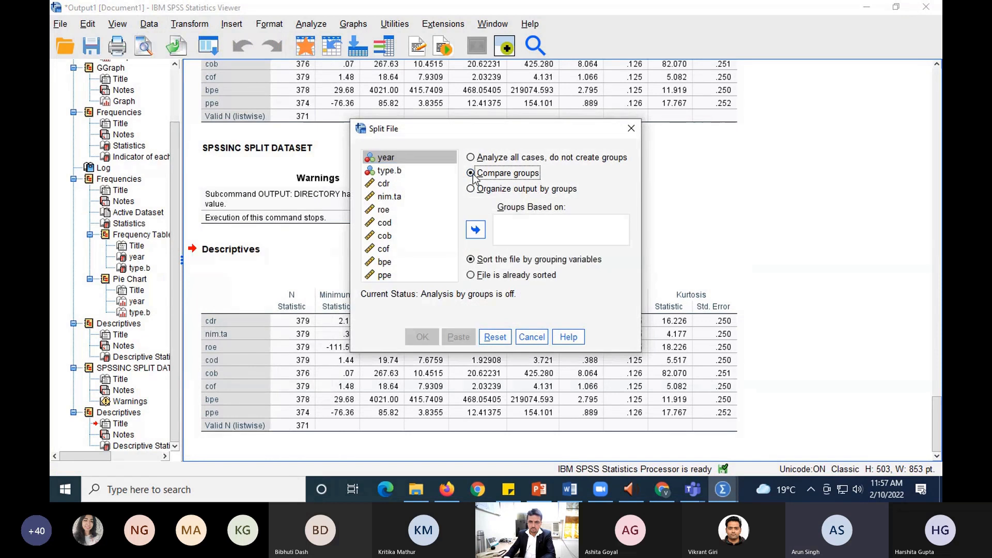
{"action": "left_click", "coordinate": [467, 230]}
{"action": "left_click", "coordinate": [385, 160]}
{"action": "left_click", "coordinate": [474, 231]}
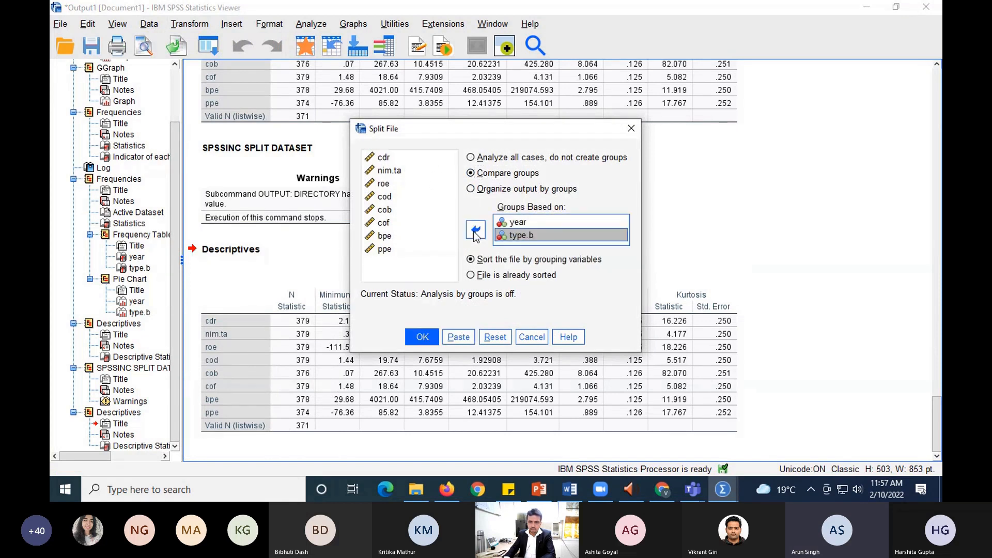
{"action": "left_click", "coordinate": [417, 335]}
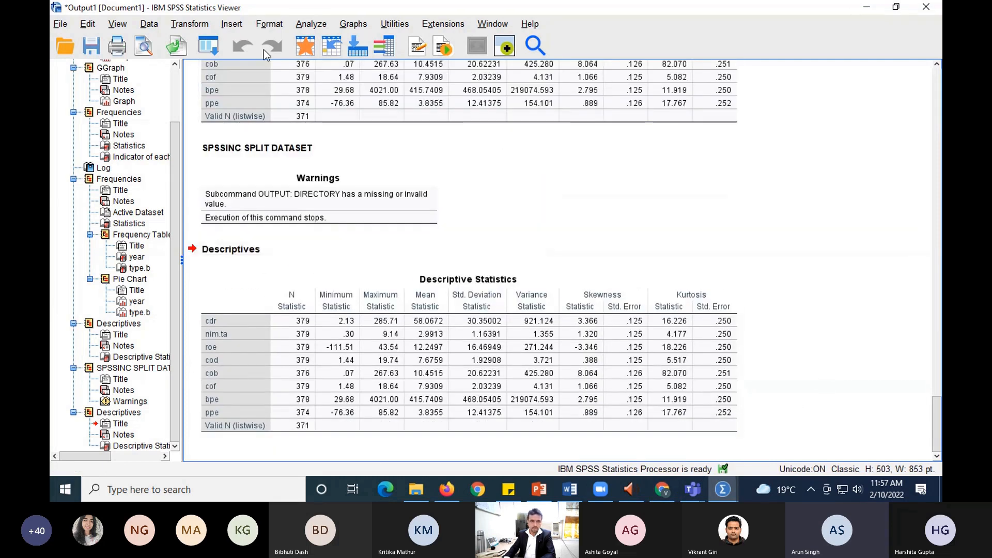
Run Frequencies for year and type.b on the split file
{"action": "left_click", "coordinate": [311, 24]}
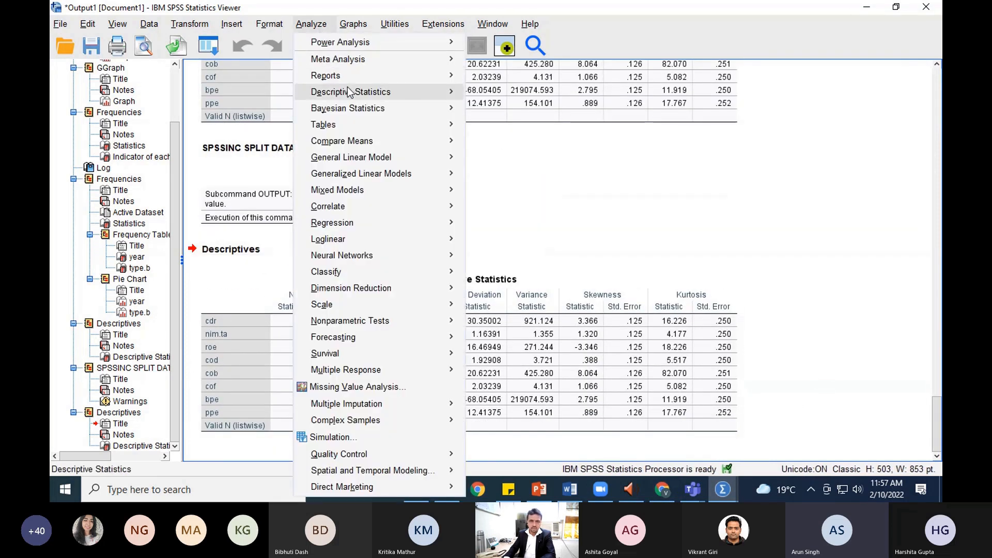
{"action": "mouse_move", "coordinate": [355, 94]}
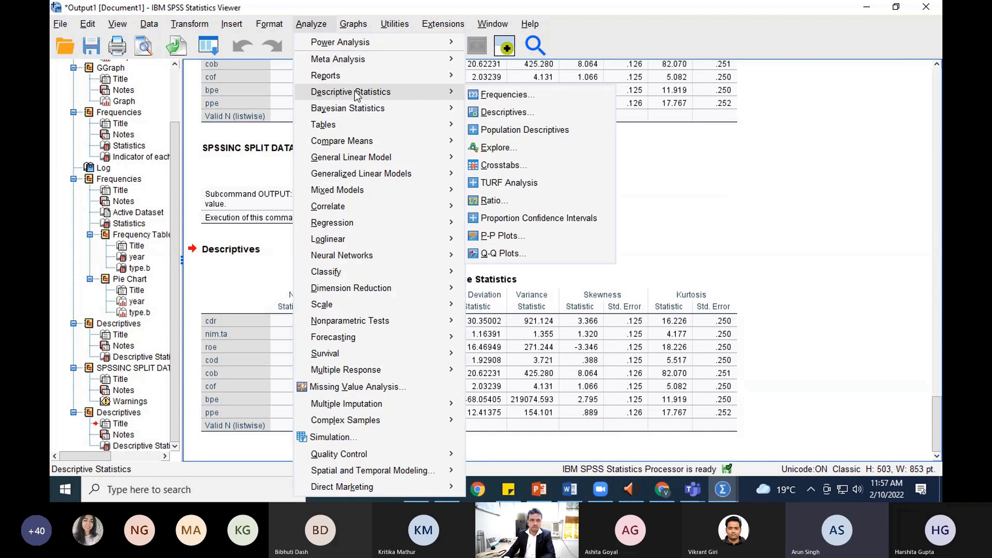
{"action": "left_click", "coordinate": [495, 95]}
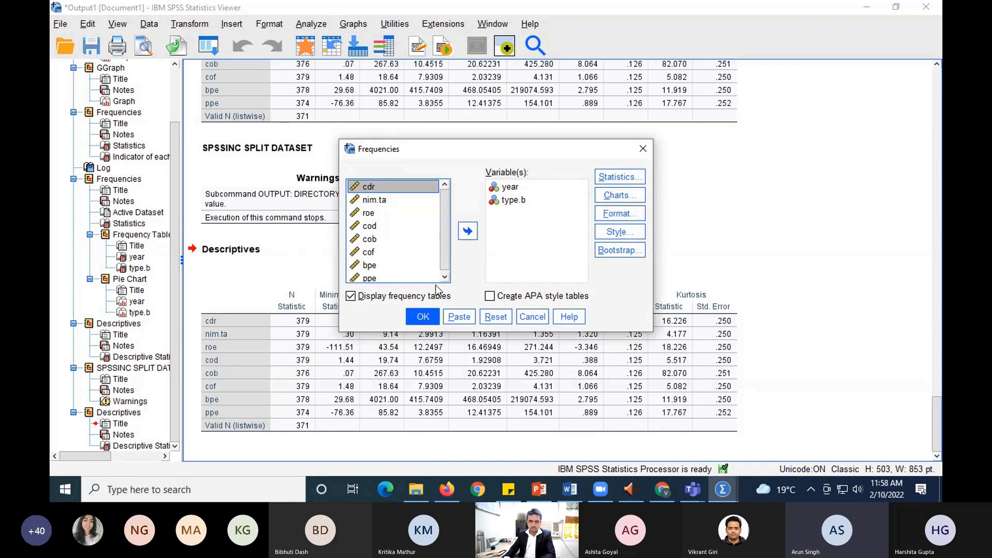
{"action": "left_click", "coordinate": [429, 318]}
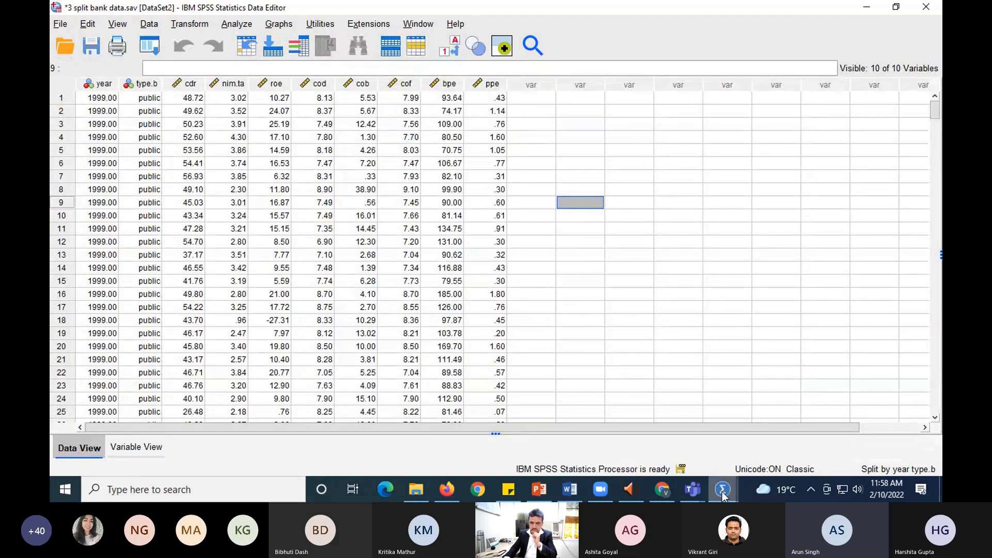
Return to the output window and examine the grouped Statistics table and the pie charts for each year and bank type
{"action": "mouse_move", "coordinate": [722, 495]}
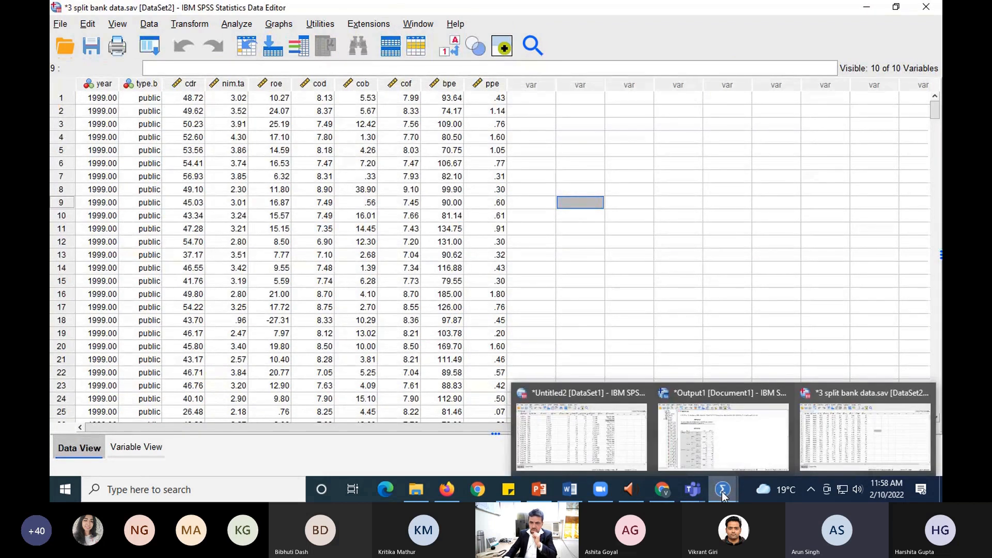
{"action": "left_click", "coordinate": [707, 444]}
{"action": "scroll", "coordinate": [432, 227], "scroll_direction": "down", "scroll_amount": 5}
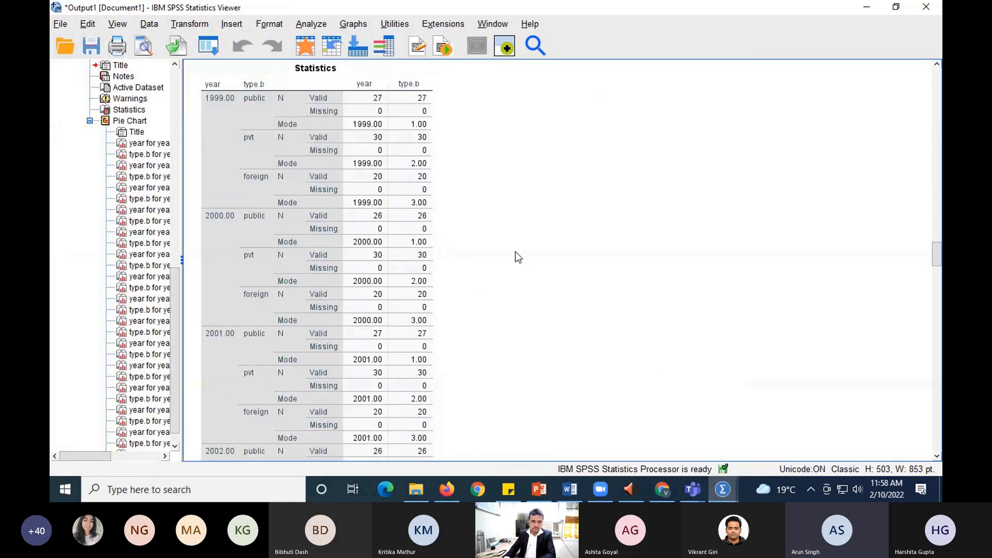
{"action": "scroll", "coordinate": [517, 255], "scroll_direction": "up", "scroll_amount": 2}
{"action": "left_click", "coordinate": [235, 183]}
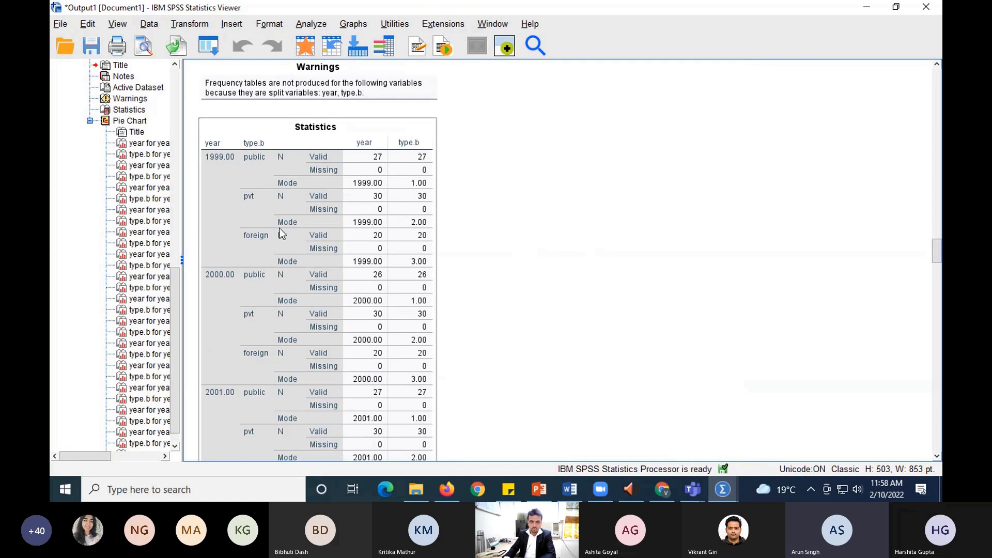
{"action": "scroll", "coordinate": [275, 195], "scroll_direction": "down", "scroll_amount": 2}
{"action": "scroll", "coordinate": [275, 195], "scroll_direction": "up", "scroll_amount": 2}
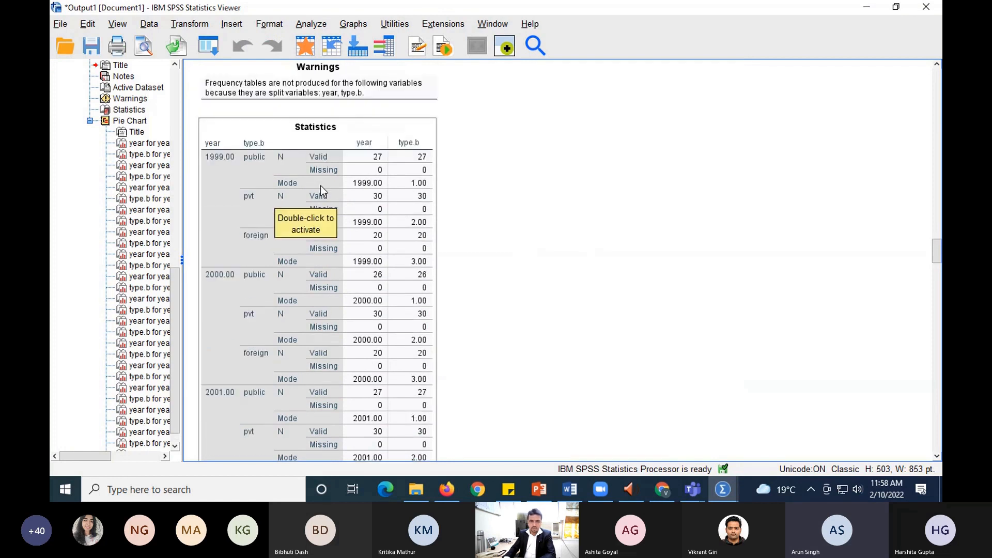
{"action": "scroll", "coordinate": [414, 229], "scroll_direction": "down", "scroll_amount": 20}
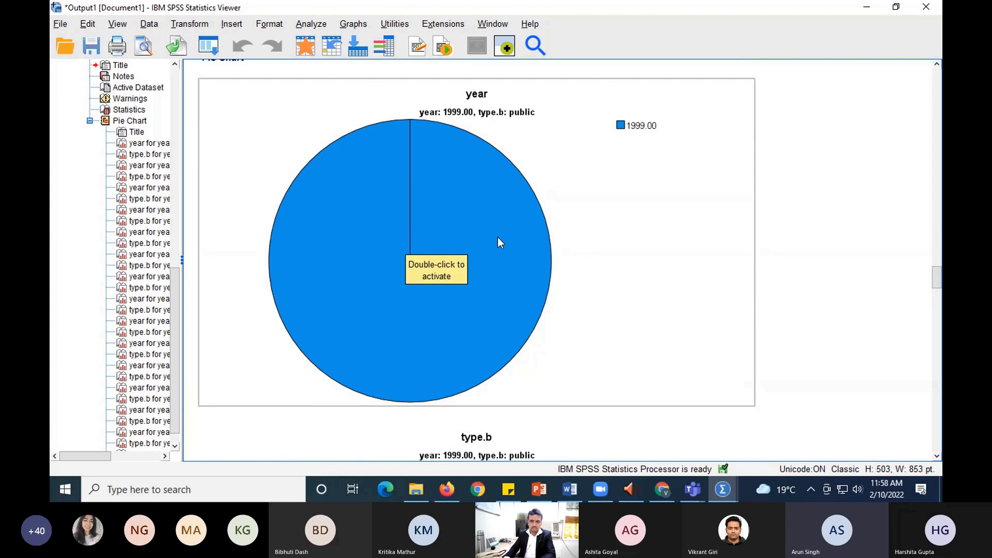
{"action": "scroll", "coordinate": [498, 237], "scroll_direction": "down", "scroll_amount": 5}
{"action": "scroll", "coordinate": [499, 240], "scroll_direction": "up", "scroll_amount": 20}
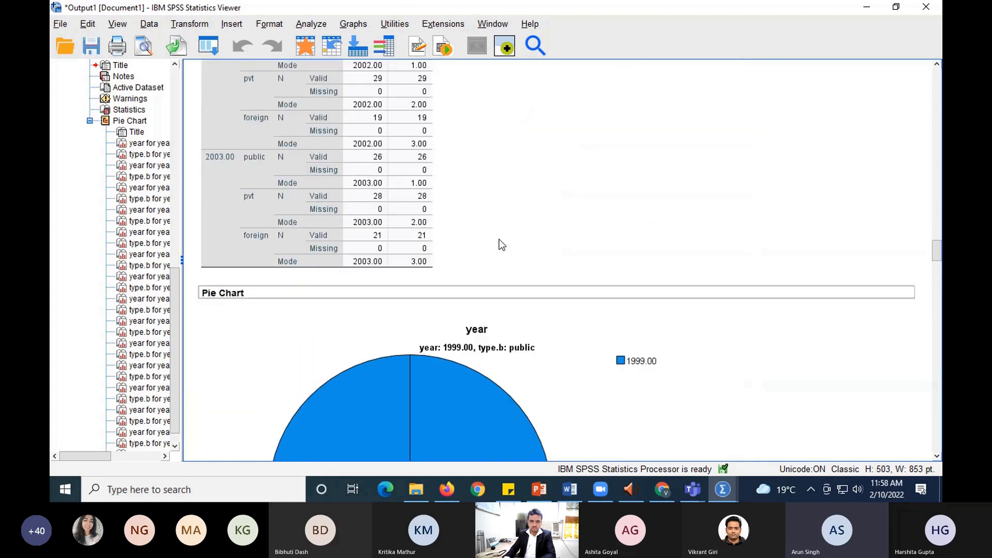
{"action": "scroll", "coordinate": [500, 240], "scroll_direction": "down", "scroll_amount": 2}
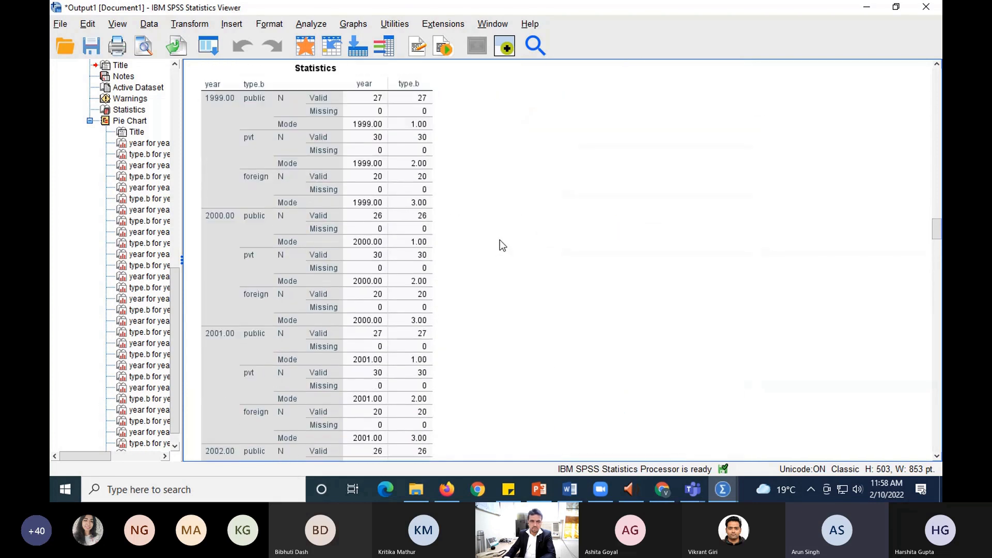
Run Descriptives on the split file for the scale variables cdr through ppe
{"action": "left_click", "coordinate": [312, 25]}
{"action": "mouse_move", "coordinate": [337, 95]}
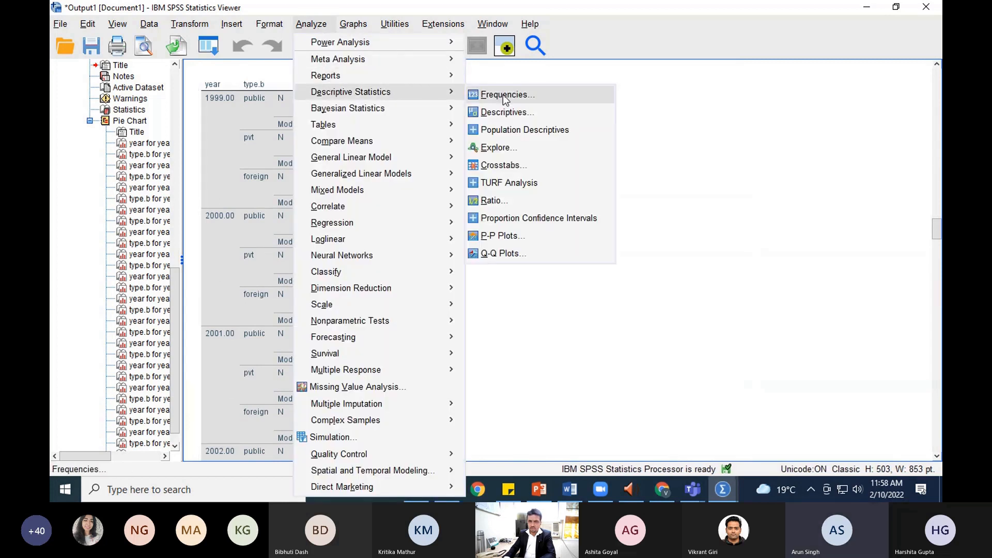
{"action": "left_click", "coordinate": [533, 114]}
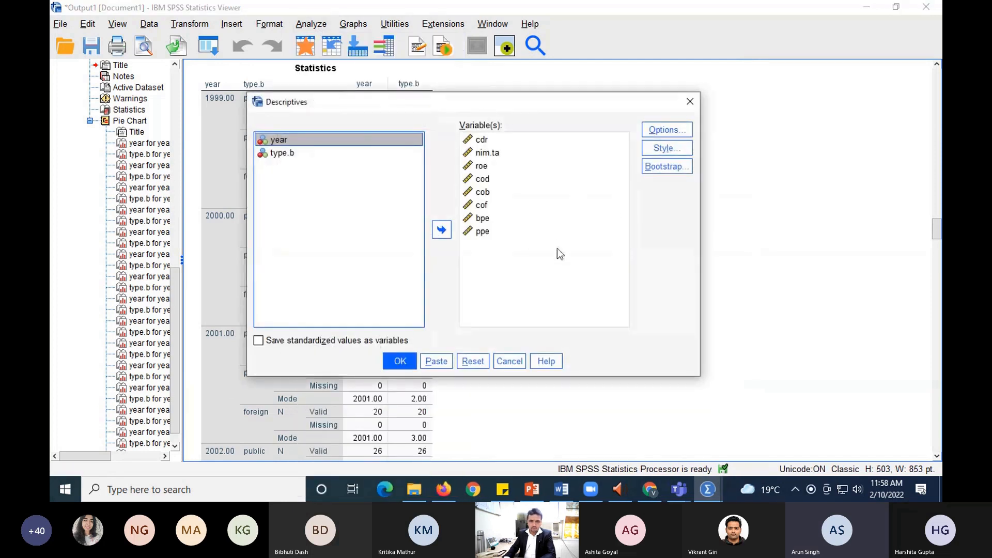
{"action": "left_click", "coordinate": [398, 360]}
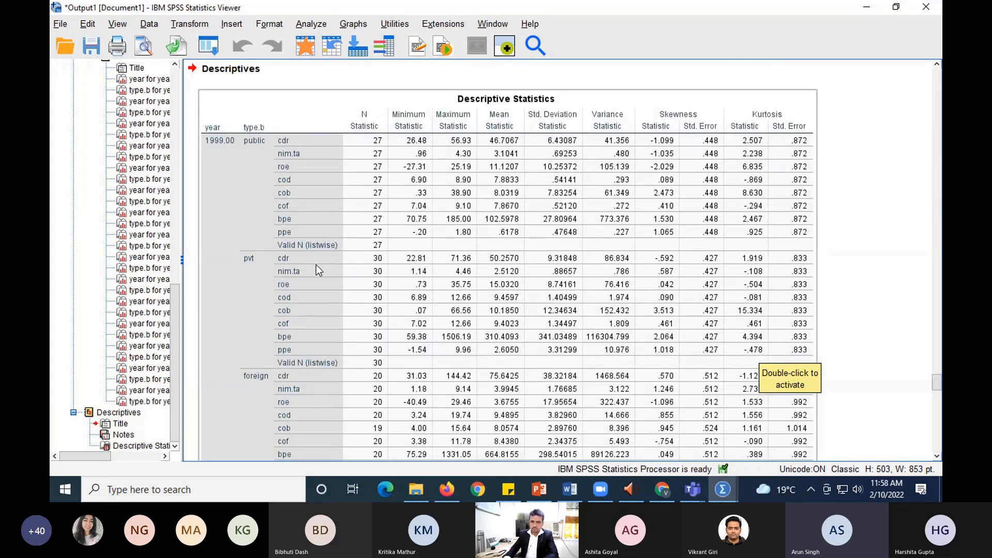
Examine the grouped Descriptive Statistics table for each year and bank type
{"action": "scroll", "coordinate": [315, 265], "scroll_direction": "down", "scroll_amount": 8}
{"action": "scroll", "coordinate": [453, 346], "scroll_direction": "down", "scroll_amount": 15}
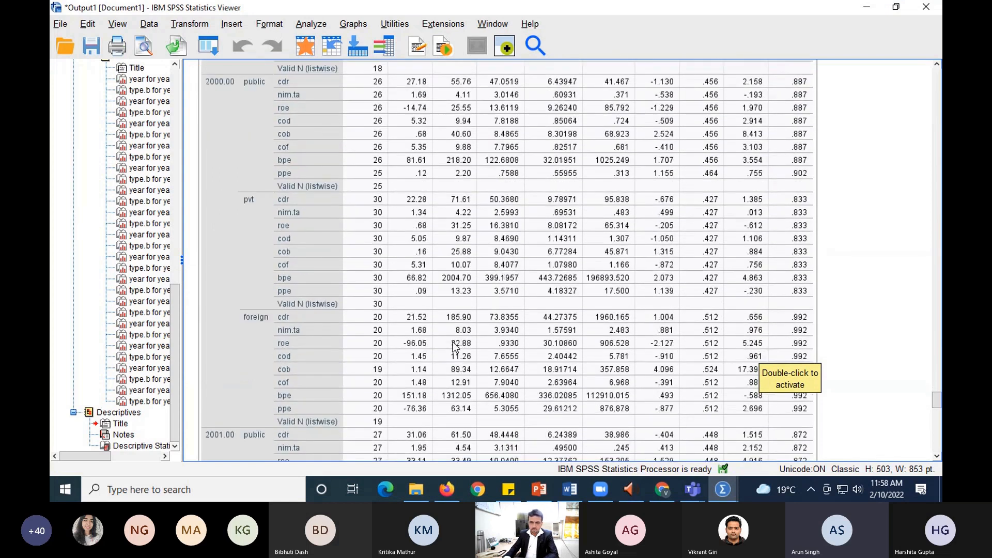
{"action": "scroll", "coordinate": [453, 346], "scroll_direction": "down", "scroll_amount": 10}
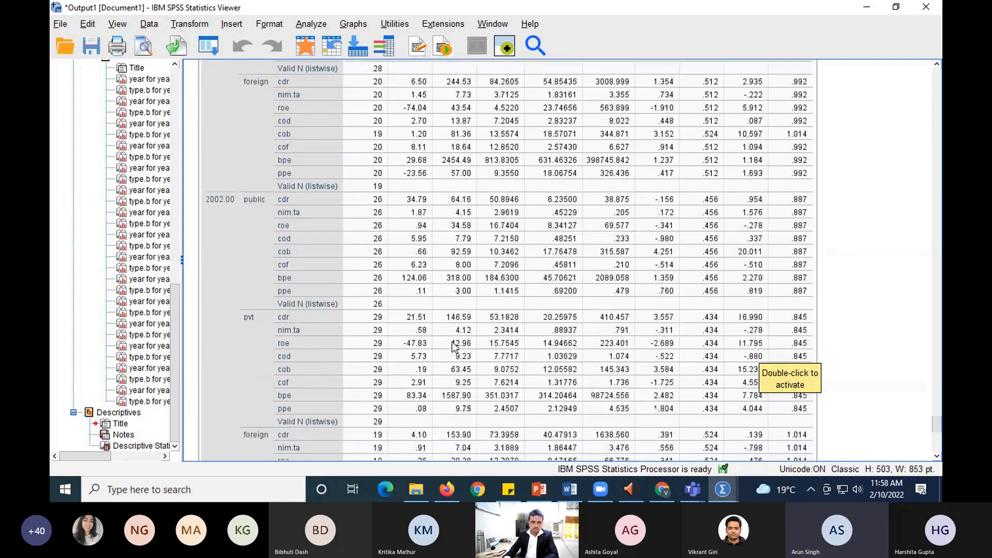
{"action": "scroll", "coordinate": [453, 346], "scroll_direction": "down", "scroll_amount": 4}
{"action": "scroll", "coordinate": [451, 349], "scroll_direction": "up", "scroll_amount": 12}
{"action": "scroll", "coordinate": [451, 349], "scroll_direction": "up", "scroll_amount": 12}
{"action": "scroll", "coordinate": [450, 349], "scroll_direction": "up", "scroll_amount": 11}
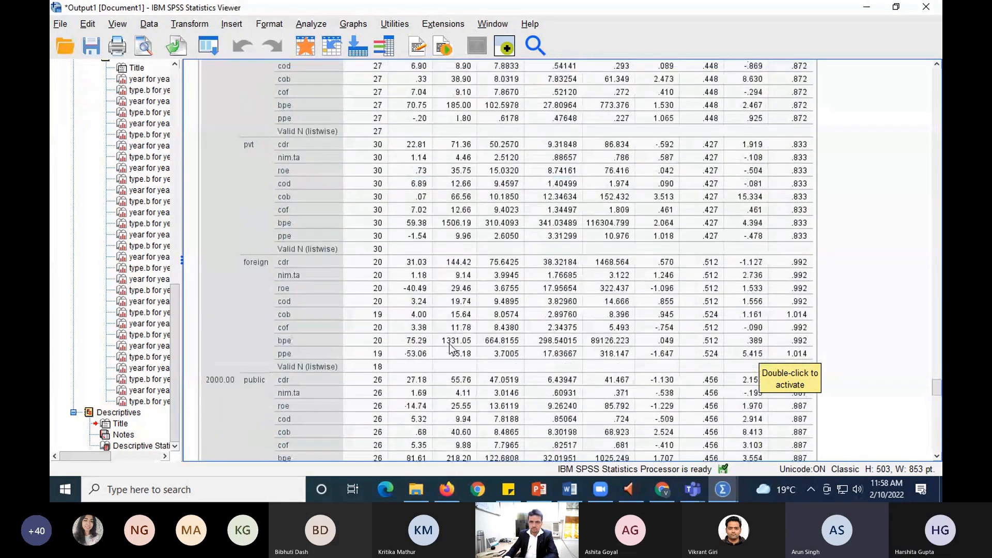
{"action": "scroll", "coordinate": [449, 347], "scroll_direction": "up", "scroll_amount": 20}
{"action": "scroll", "coordinate": [361, 306], "scroll_direction": "down", "scroll_amount": 11}
{"action": "scroll", "coordinate": [361, 305], "scroll_direction": "down", "scroll_amount": 6}
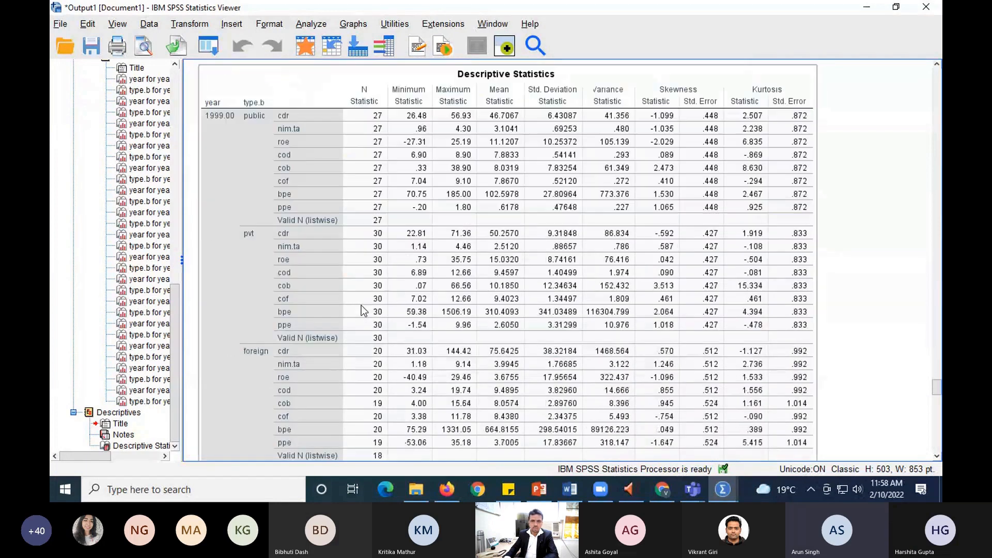
{"action": "left_click", "coordinate": [906, 34]}
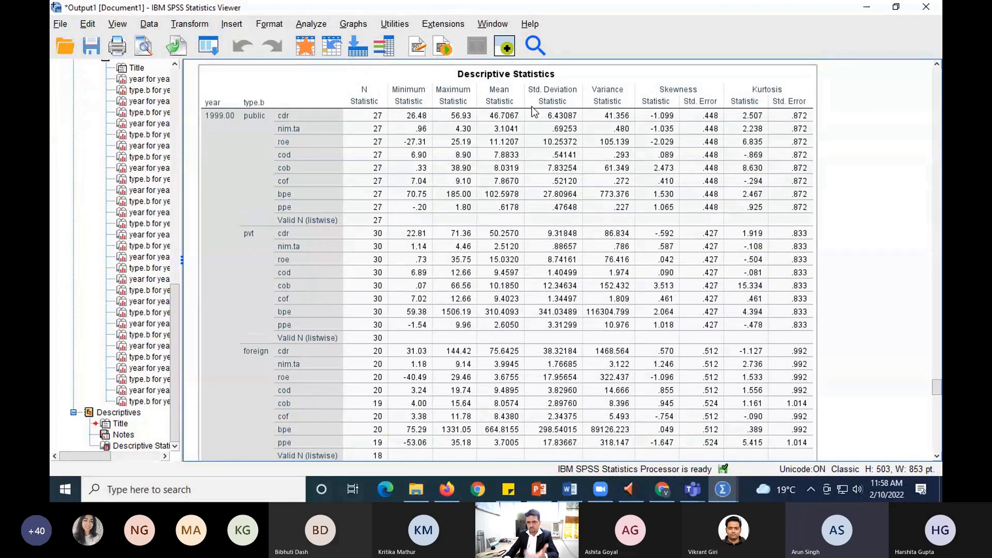
Open the Descriptive Statistics table for editing and display its pivoting trays beside the table
{"action": "double_click", "coordinate": [533, 112]}
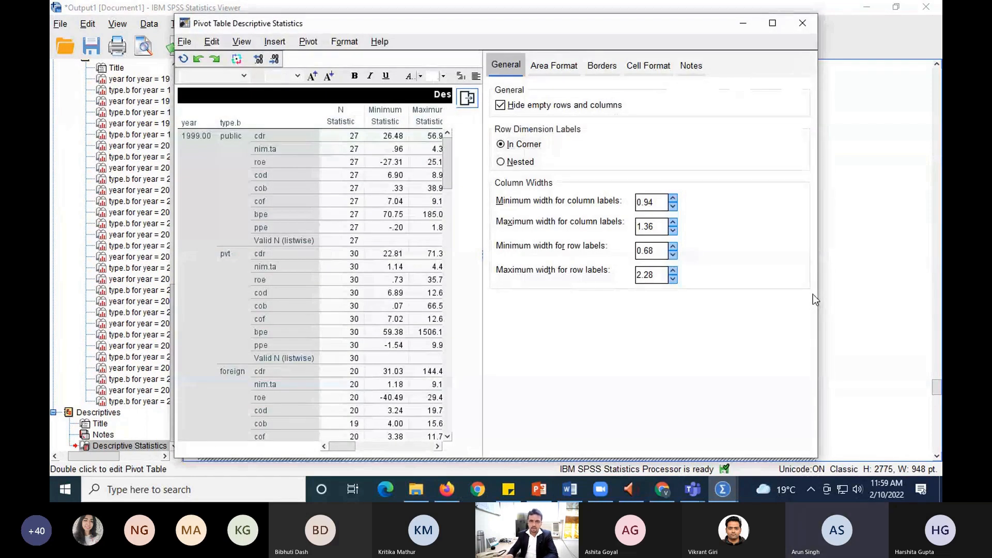
{"action": "left_click", "coordinate": [307, 42]}
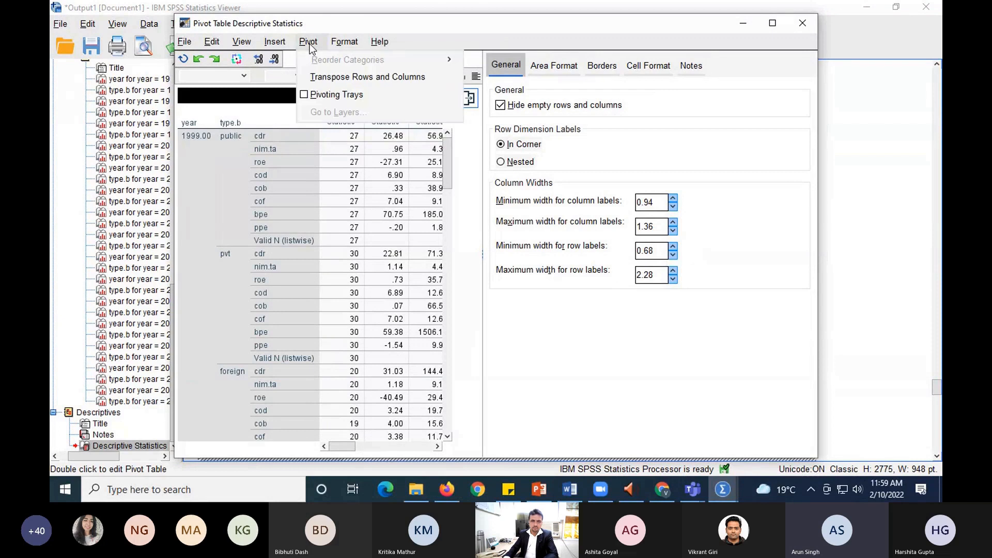
{"action": "left_click", "coordinate": [310, 95]}
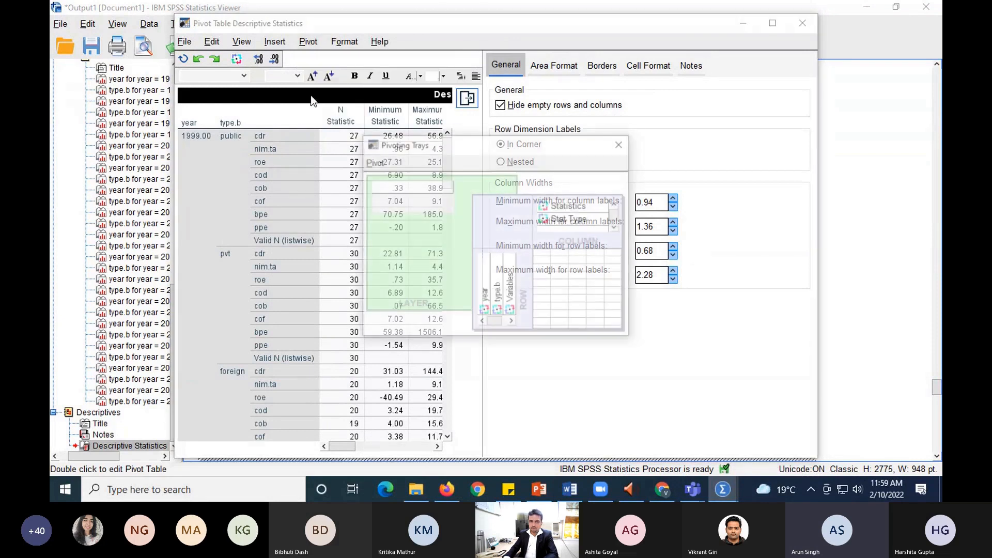
{"action": "left_click_drag", "start_coordinate": [463, 147], "coordinate": [704, 42]}
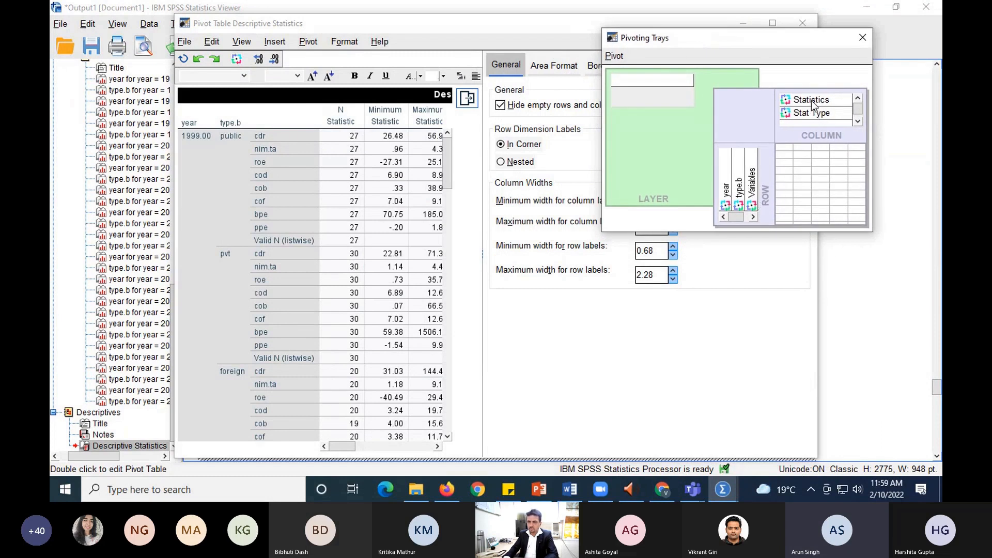
Pivot the table so Statistics becomes a row dimension and Variables a column dimension, widening the table editor
{"action": "left_click_drag", "start_coordinate": [815, 101], "coordinate": [748, 179]}
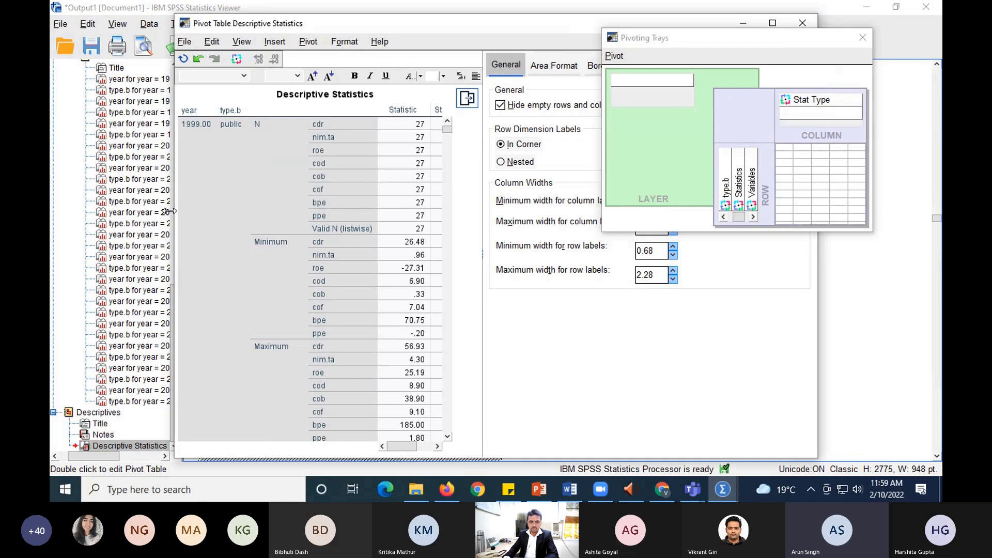
{"action": "left_click_drag", "start_coordinate": [169, 212], "coordinate": [56, 215]}
{"action": "left_click_drag", "start_coordinate": [755, 197], "coordinate": [815, 115]}
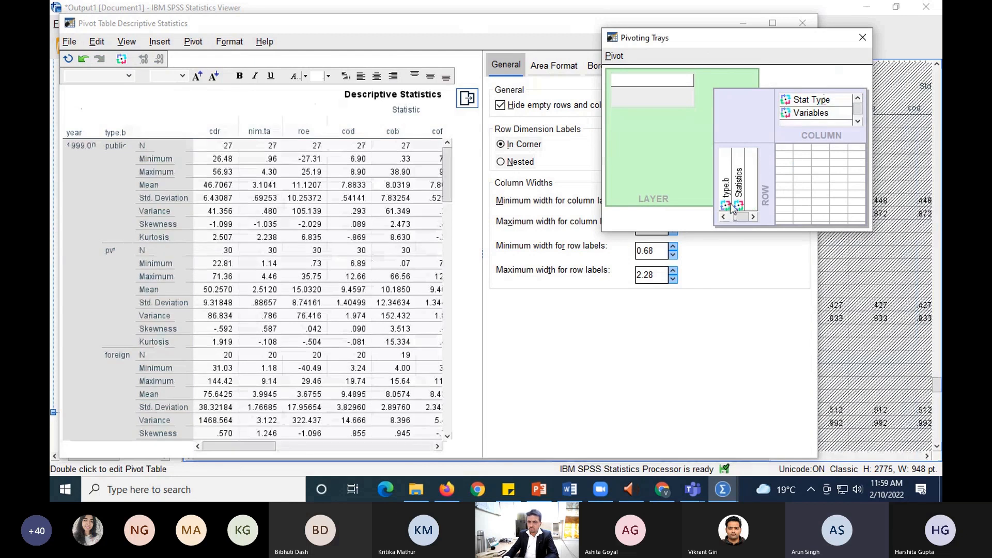
Pivot type.b into the columns and year into the layer, with Statistics as the only row dimension
{"action": "left_click_drag", "start_coordinate": [733, 201], "coordinate": [801, 122]}
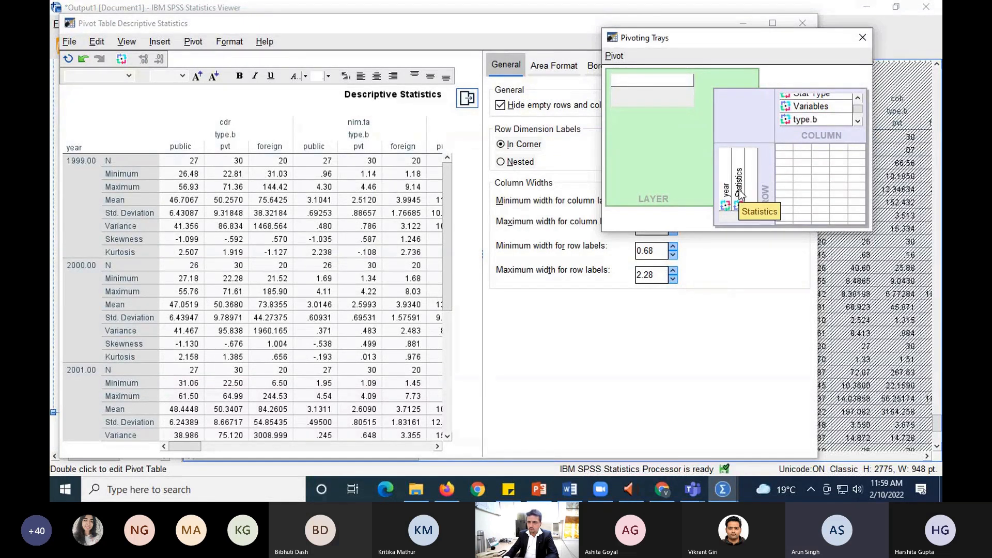
{"action": "left_click_drag", "start_coordinate": [738, 193], "coordinate": [800, 191]}
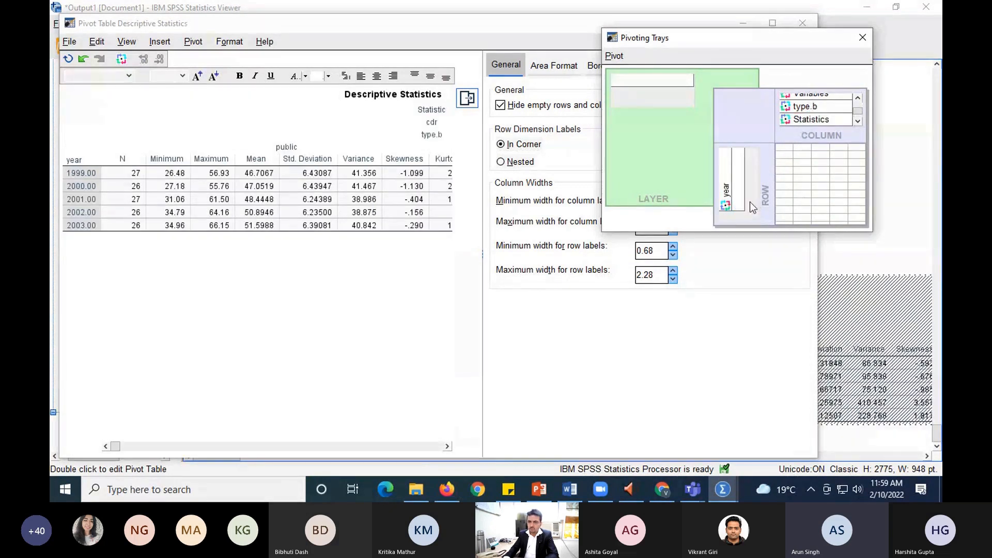
{"action": "left_click_drag", "start_coordinate": [825, 119], "coordinate": [643, 87]}
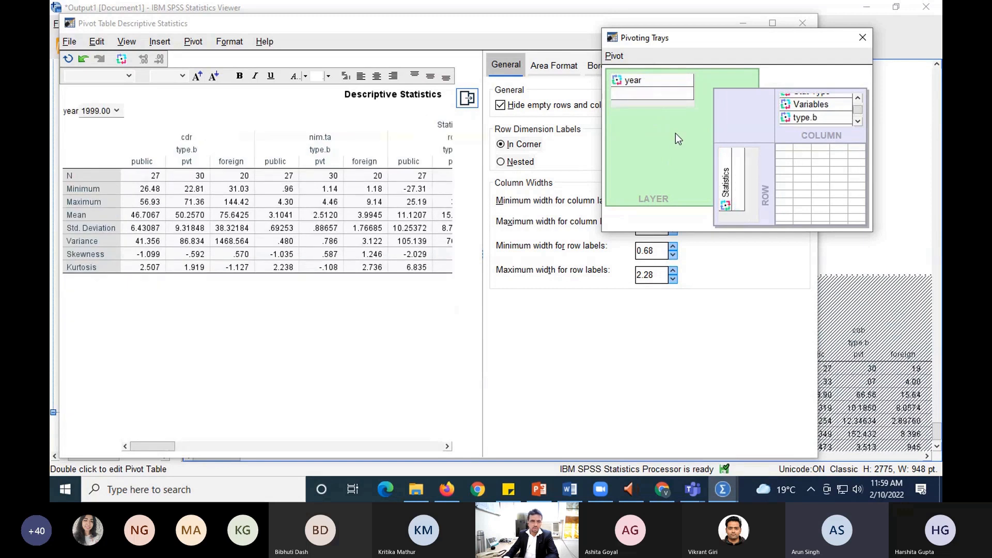
View the pivoted statistics one year at a time, showing the 2000, 2001, 2002 and 2003 layers
{"action": "left_click", "coordinate": [117, 112]}
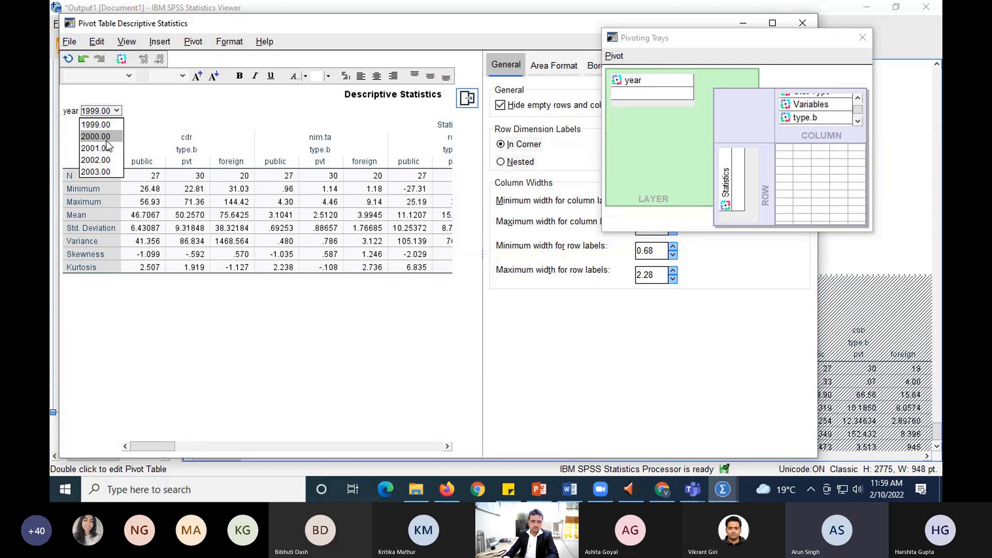
{"action": "left_click", "coordinate": [107, 139]}
{"action": "left_click", "coordinate": [118, 110]}
{"action": "left_click", "coordinate": [111, 148]}
{"action": "left_click", "coordinate": [115, 111]}
{"action": "left_click", "coordinate": [108, 159]}
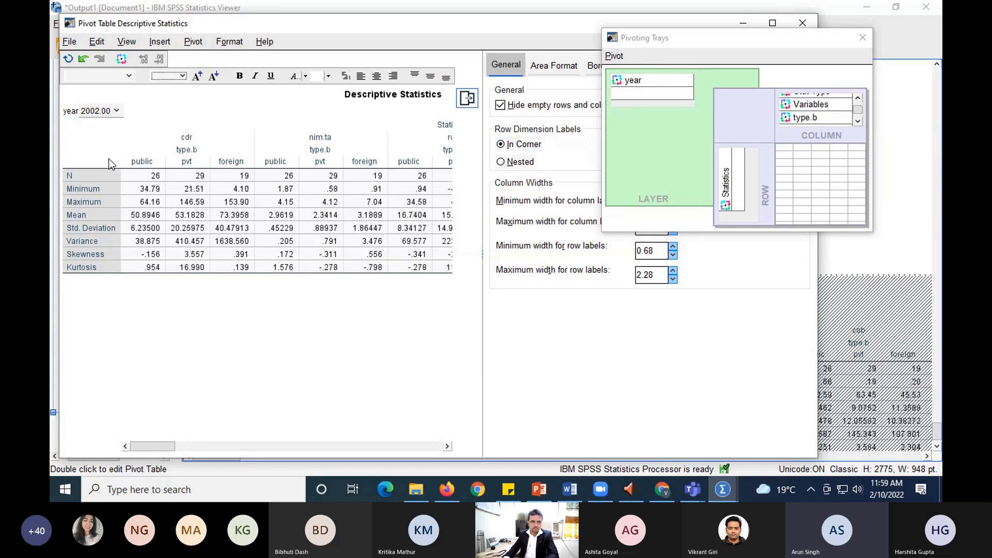
{"action": "left_click", "coordinate": [116, 111]}
{"action": "left_click", "coordinate": [111, 173]}
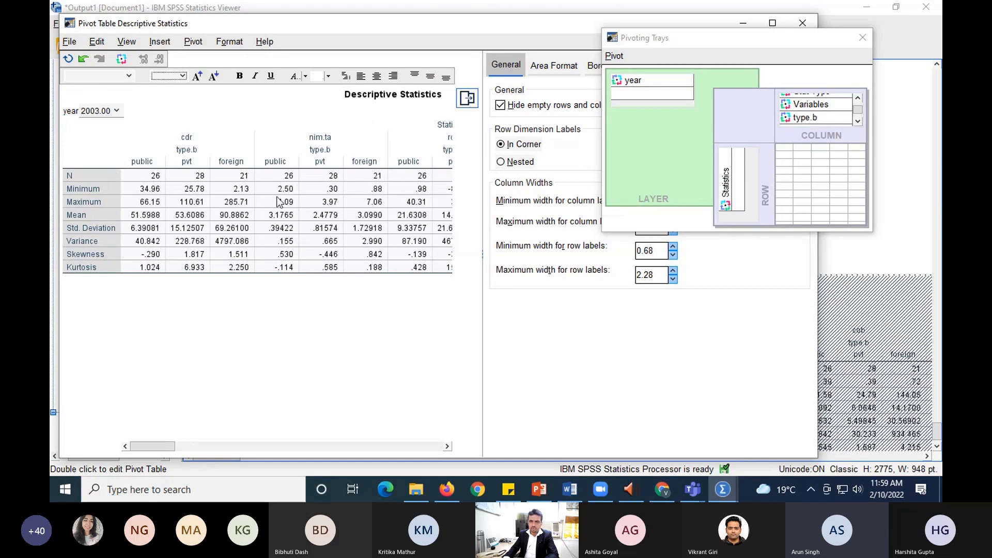
Add type.b to the layer dimensions and show the statistics for year 1999 and type pvt
{"action": "left_click_drag", "start_coordinate": [807, 117], "coordinate": [640, 99]}
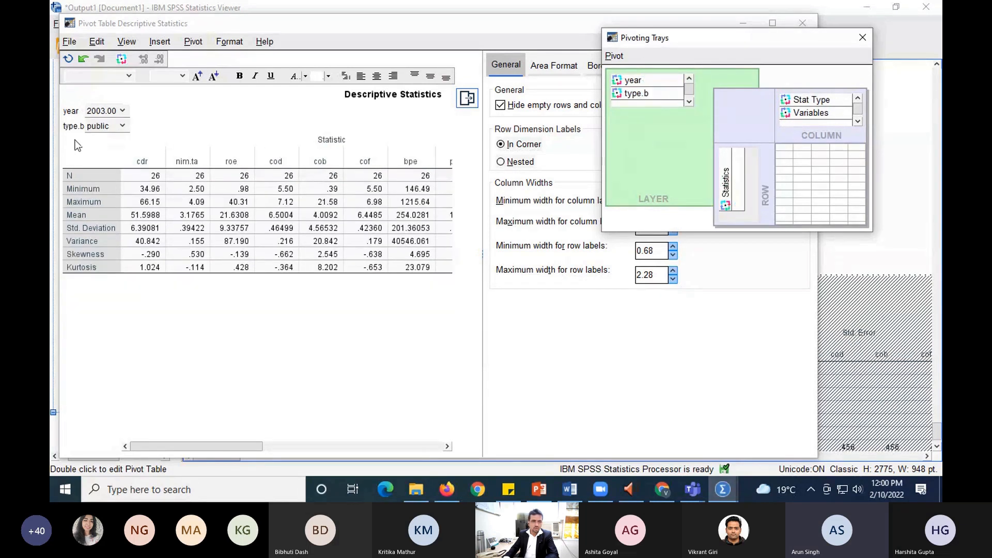
{"action": "left_click", "coordinate": [126, 111]}
{"action": "left_click", "coordinate": [116, 124]}
{"action": "left_click", "coordinate": [122, 126]}
{"action": "left_click", "coordinate": [105, 152]}
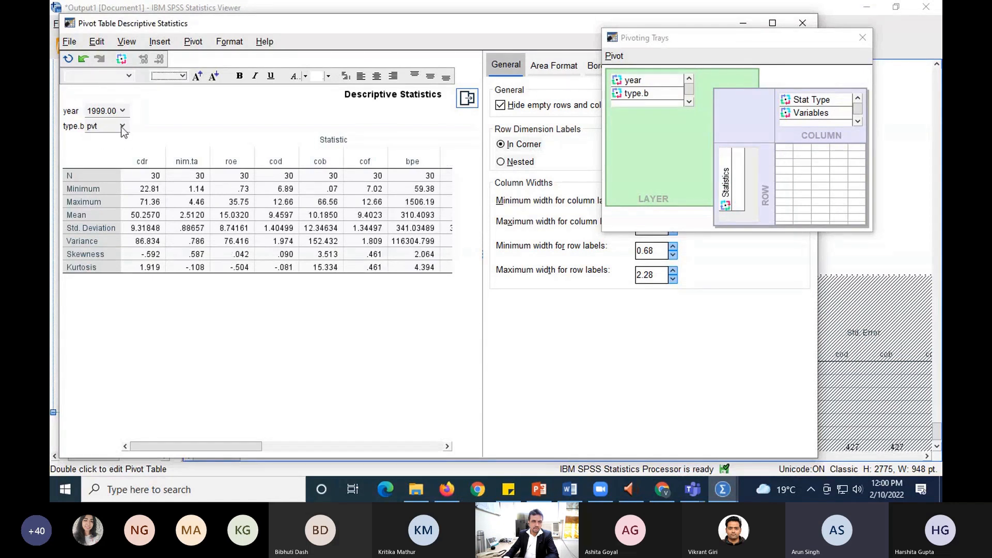
Switch the table layers to year 2000 and type foreign
{"action": "left_click", "coordinate": [122, 110]}
{"action": "left_click", "coordinate": [122, 131]}
{"action": "left_click", "coordinate": [122, 127]}
{"action": "left_click", "coordinate": [109, 162]}
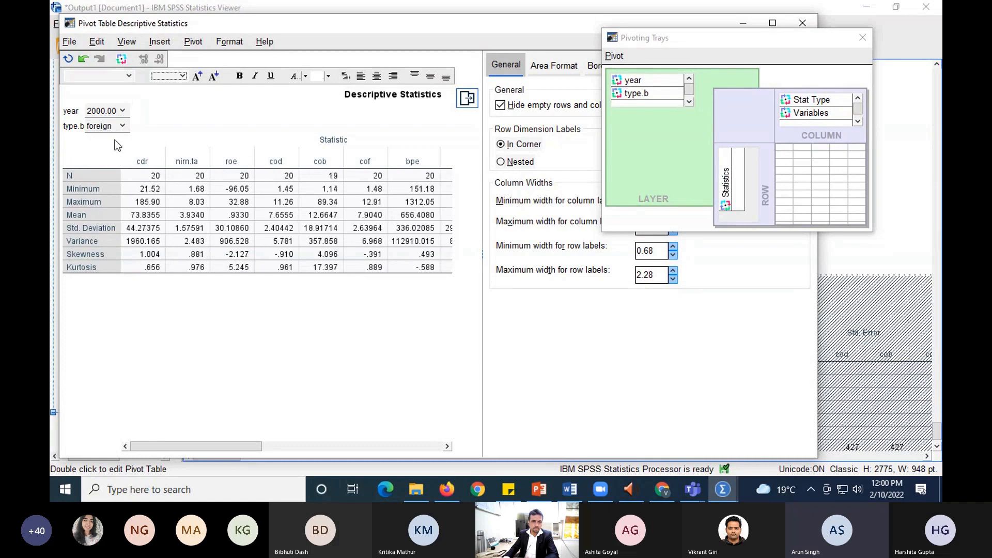
Set the table layers to year 2001 and type pvt, and close the pivoting trays and the table editor
{"action": "left_click", "coordinate": [123, 110]}
{"action": "left_click", "coordinate": [109, 148]}
{"action": "left_click", "coordinate": [122, 125]}
{"action": "left_click", "coordinate": [109, 152]}
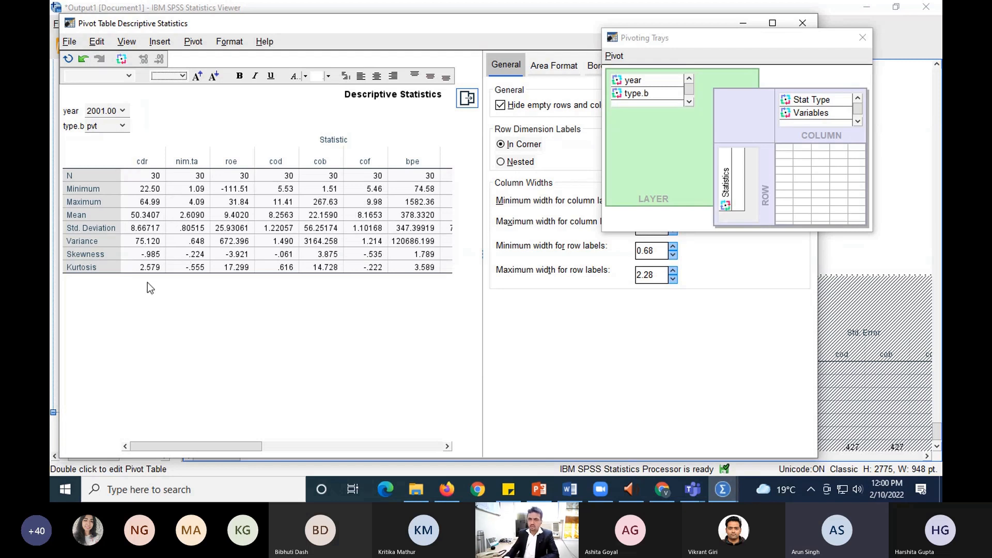
{"action": "left_click", "coordinate": [862, 40]}
{"action": "left_click", "coordinate": [804, 24]}
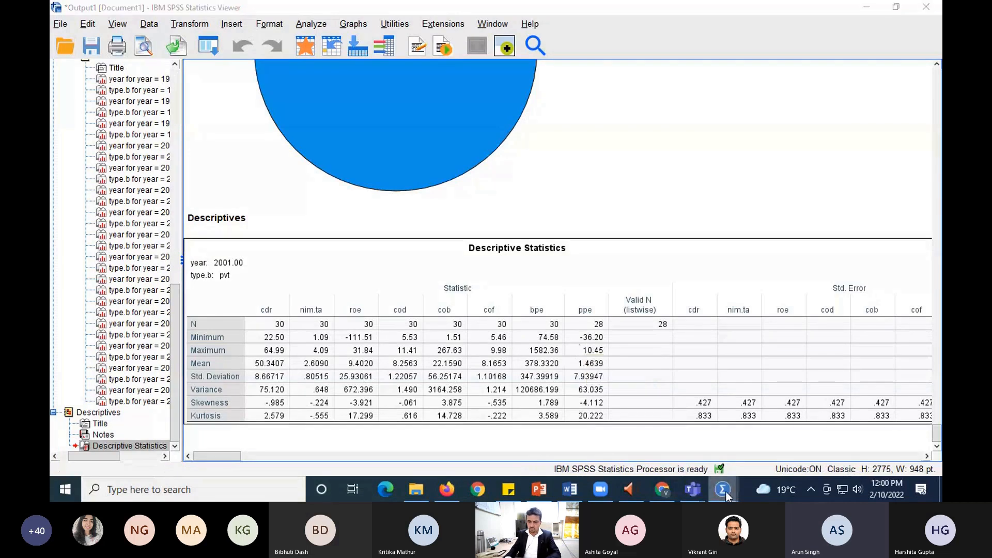
Look through the Untitled2 fund dataset and return to the 3 split bank data.sav dataset
{"action": "mouse_move", "coordinate": [725, 491]}
{"action": "left_click", "coordinate": [610, 450]}
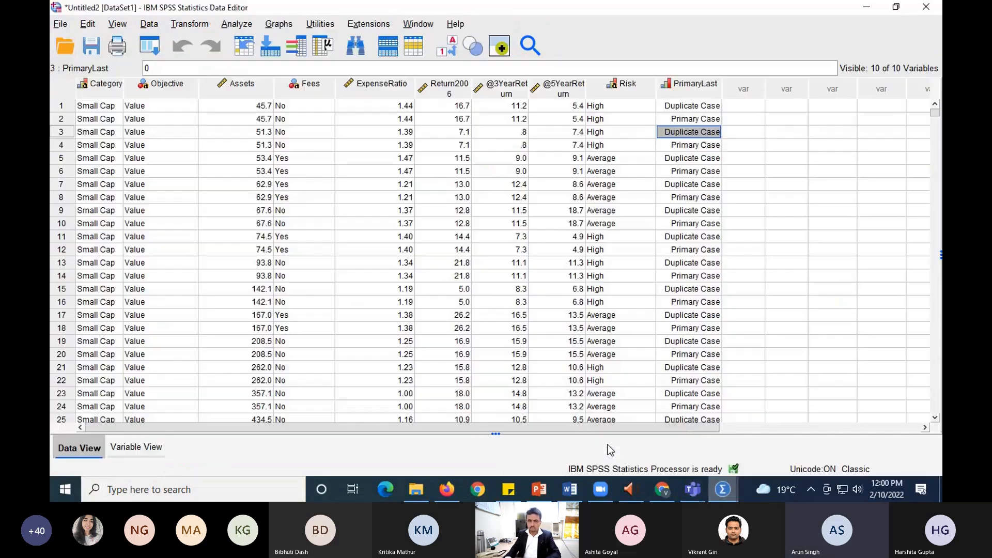
{"action": "scroll", "coordinate": [838, 307], "scroll_direction": "down", "scroll_amount": 15}
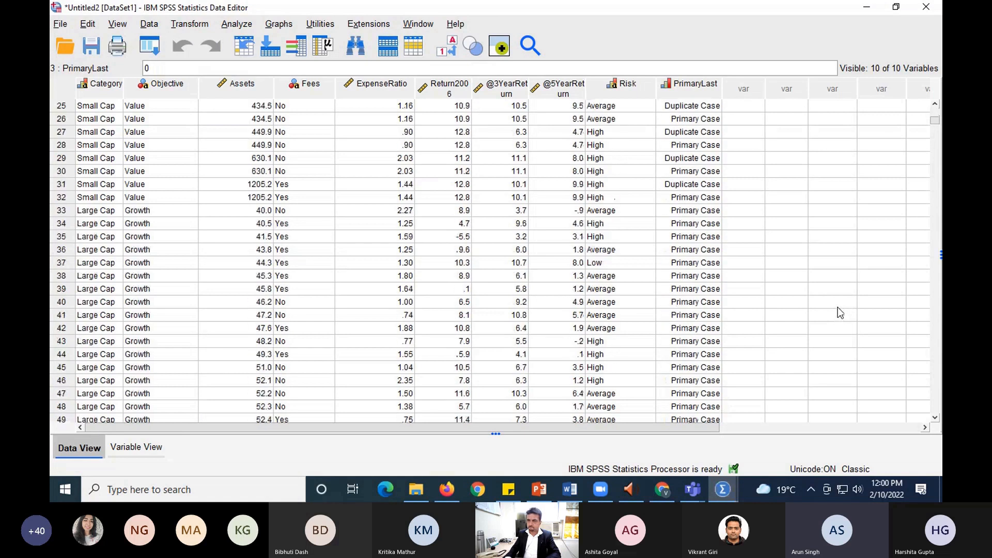
{"action": "scroll", "coordinate": [838, 308], "scroll_direction": "up", "scroll_amount": 15}
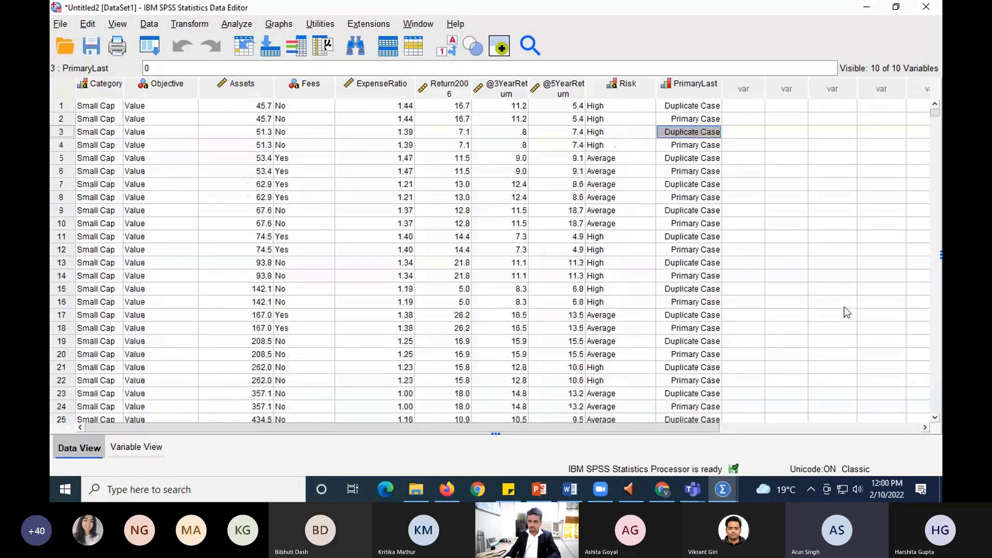
{"action": "left_click", "coordinate": [716, 492]}
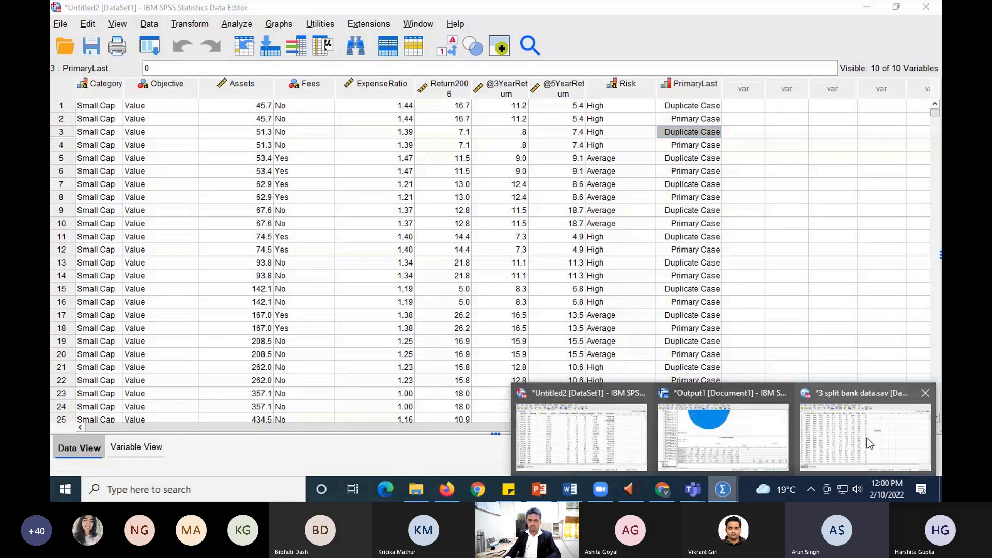
{"action": "left_click", "coordinate": [838, 452]}
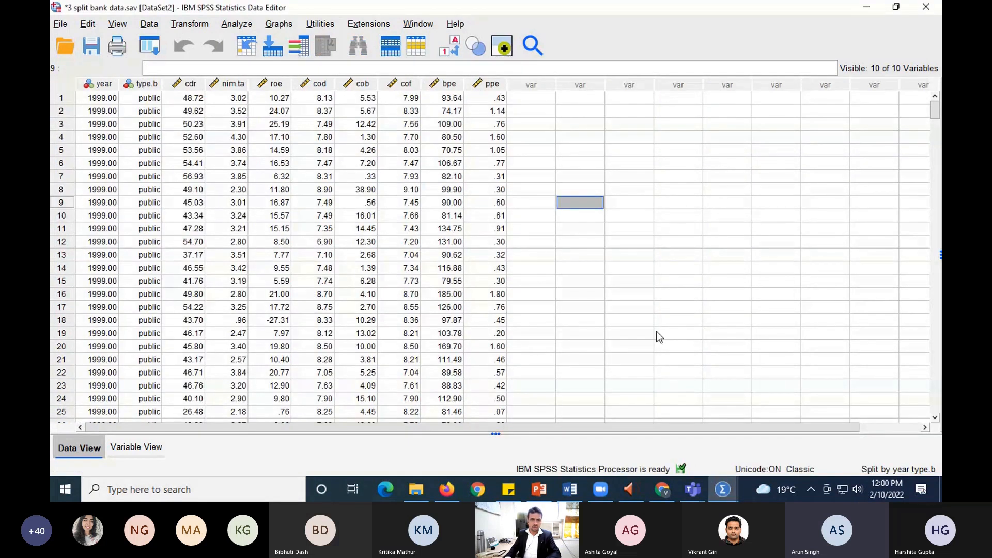
Switch to the Data Handling presentation in PowerPoint and advance to the Measures of Variability slide
{"action": "left_click", "coordinate": [530, 494]}
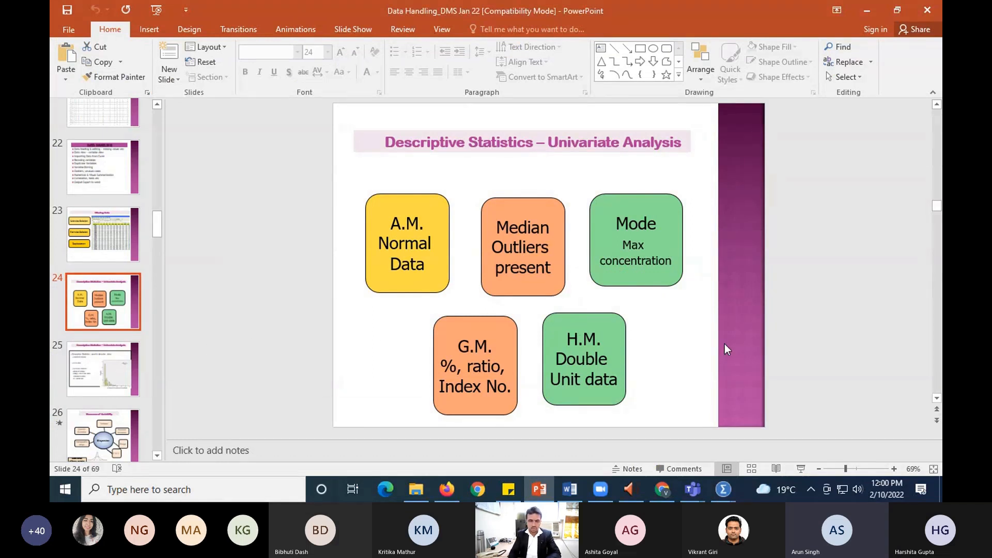
{"action": "key", "text": "Down"}
{"action": "key", "text": "Down"}
{"action": "key", "text": "Down"}
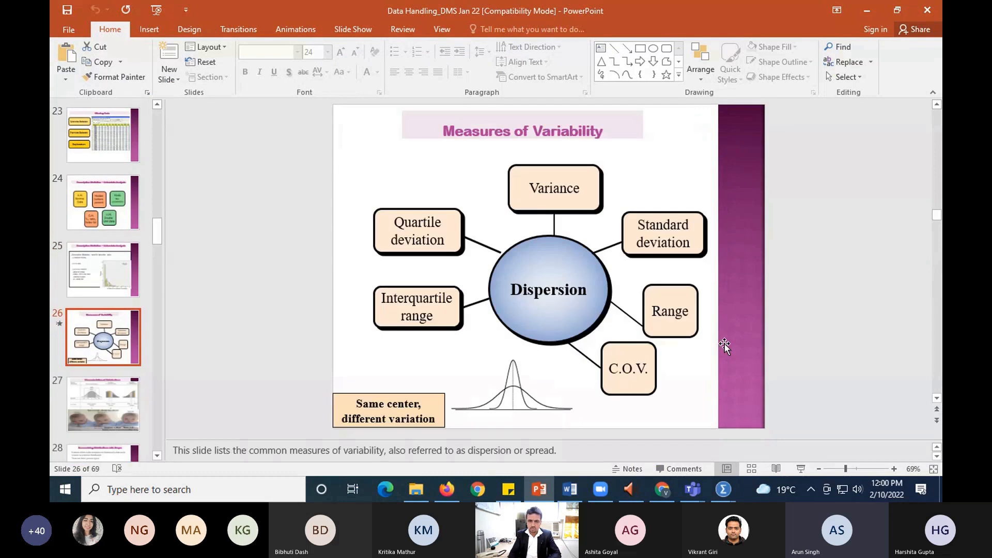
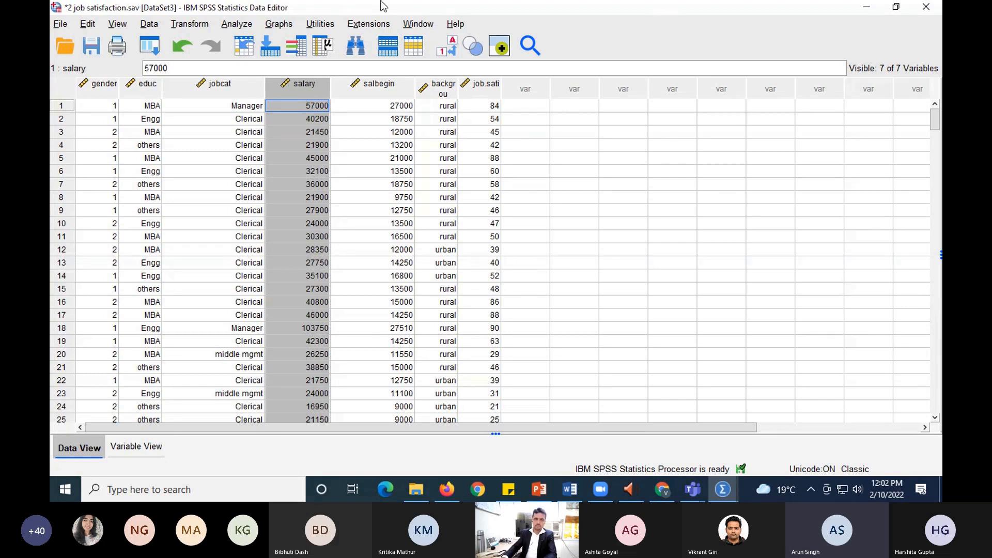
{"action": "left_click", "coordinate": [609, 201]}
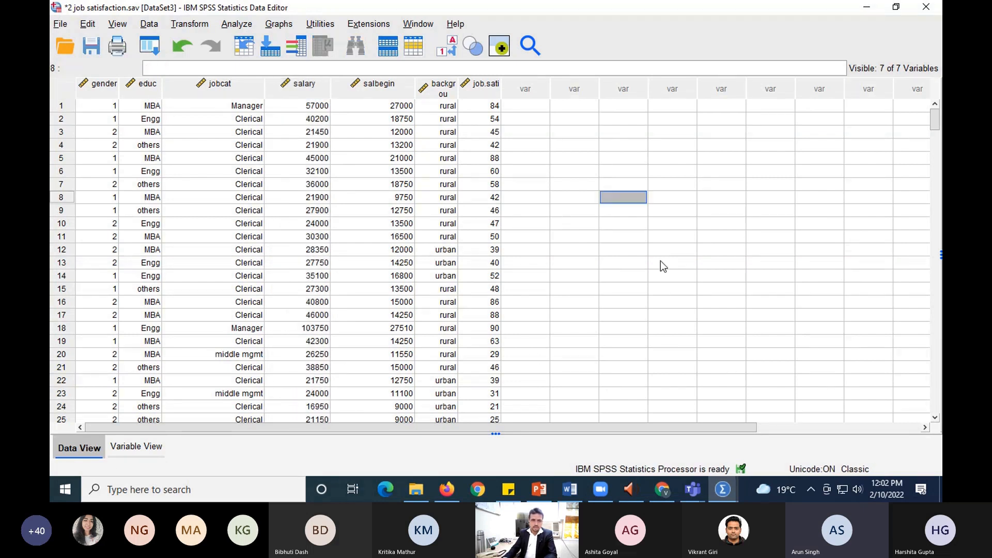
{"action": "left_click", "coordinate": [579, 240]}
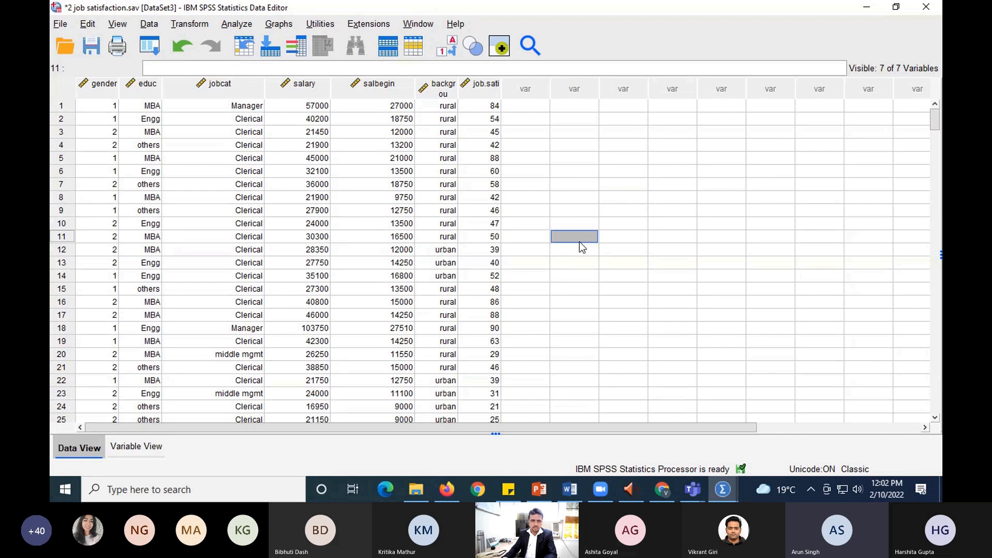
Start Visual Binning in the job satisfaction dataset with Current salary as the variable to bin, and scan its data
{"action": "left_click", "coordinate": [149, 24]}
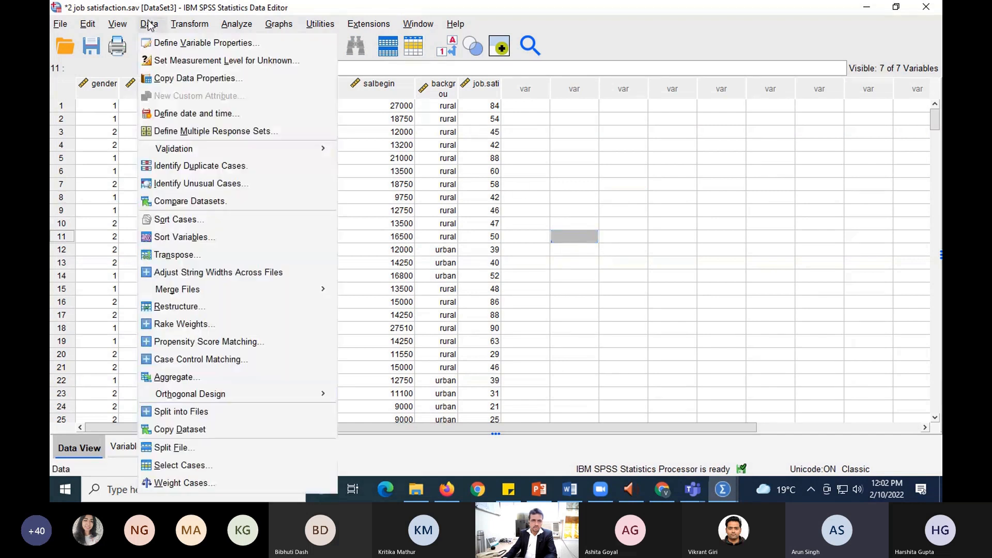
{"action": "mouse_move", "coordinate": [190, 24]}
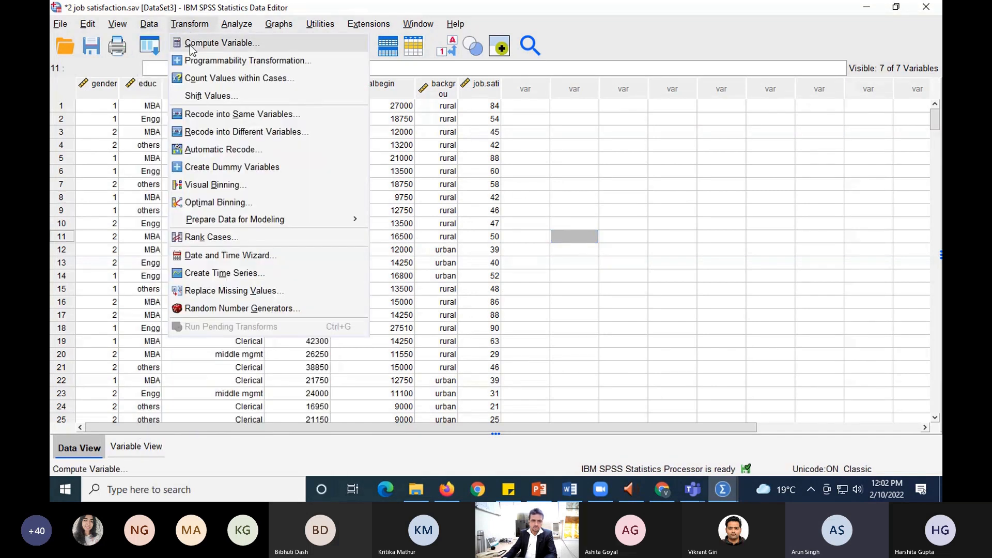
{"action": "left_click", "coordinate": [223, 186]}
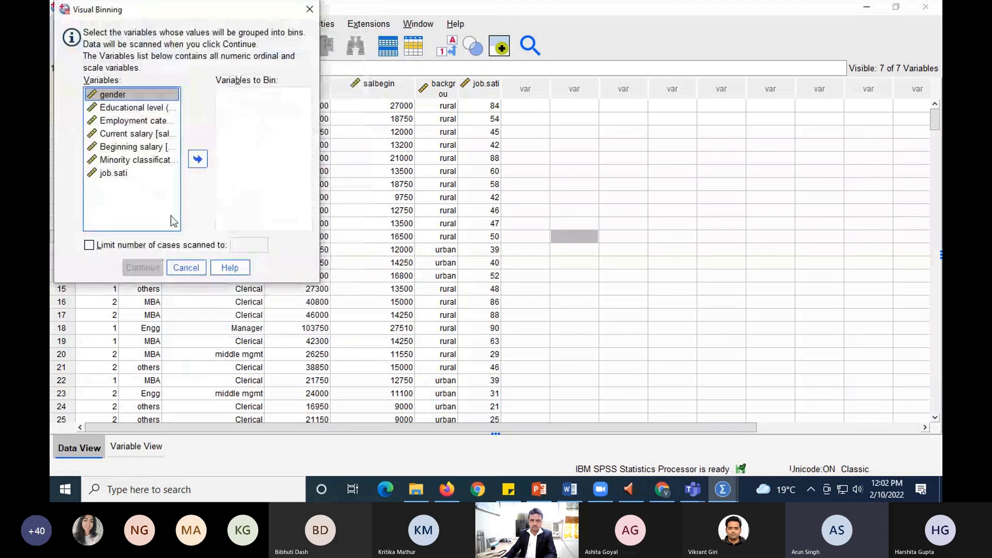
{"action": "left_click_drag", "start_coordinate": [154, 15], "coordinate": [660, 79]}
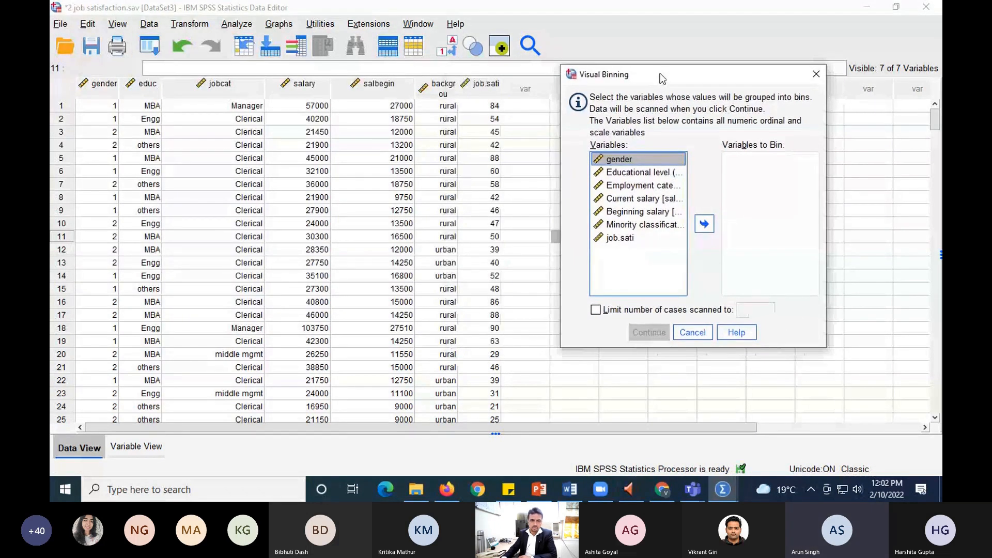
{"action": "left_click", "coordinate": [644, 201]}
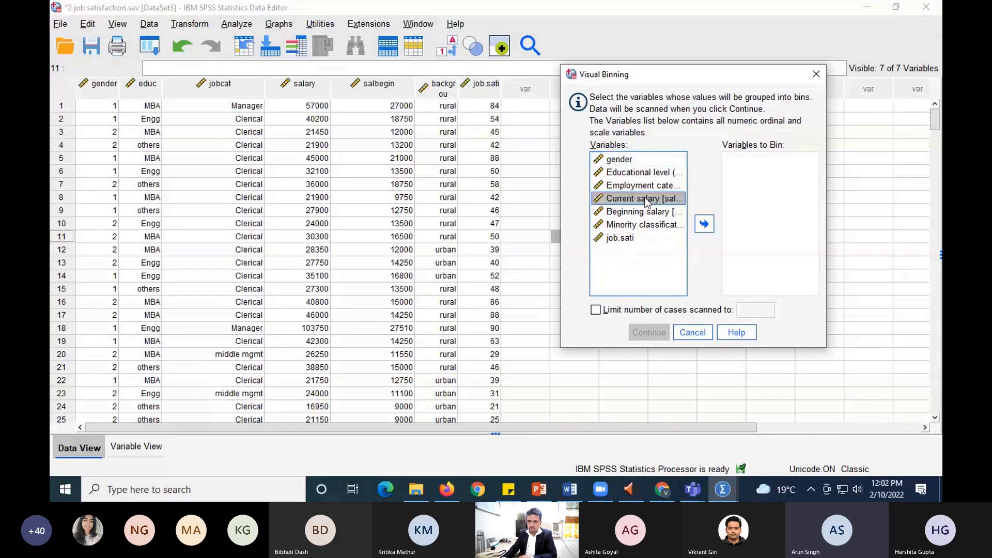
{"action": "left_click", "coordinate": [704, 228]}
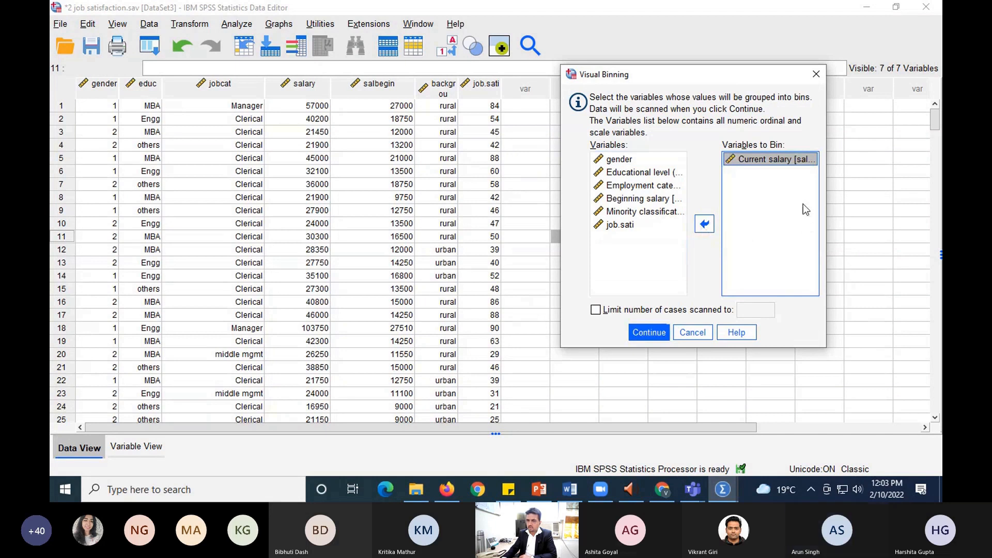
{"action": "left_click", "coordinate": [646, 332]}
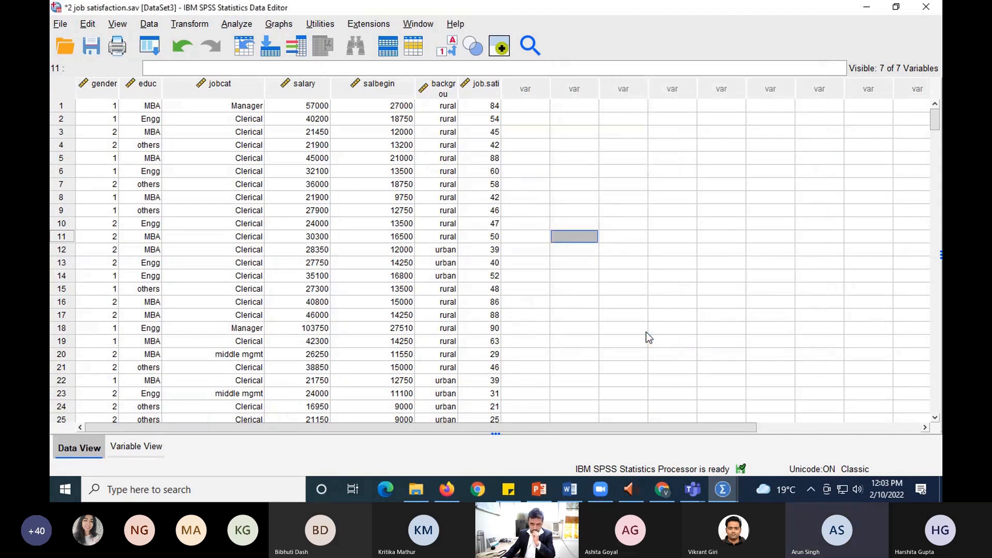
{"action": "left_click_drag", "start_coordinate": [516, 86], "coordinate": [509, 14]}
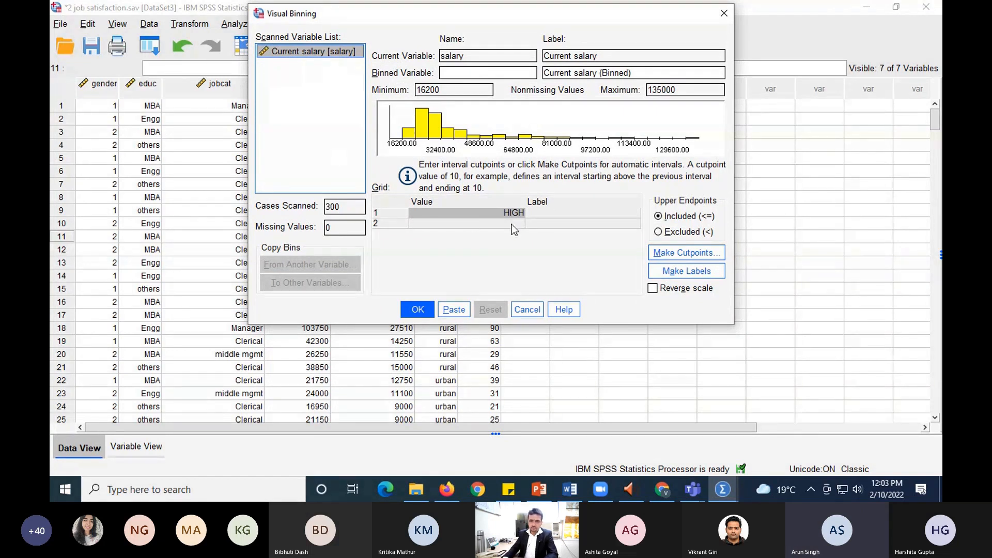
Make cutpoints for the salary bins using equal percentiles based on scanned cases, with 3 cutpoints
{"action": "left_click", "coordinate": [689, 257]}
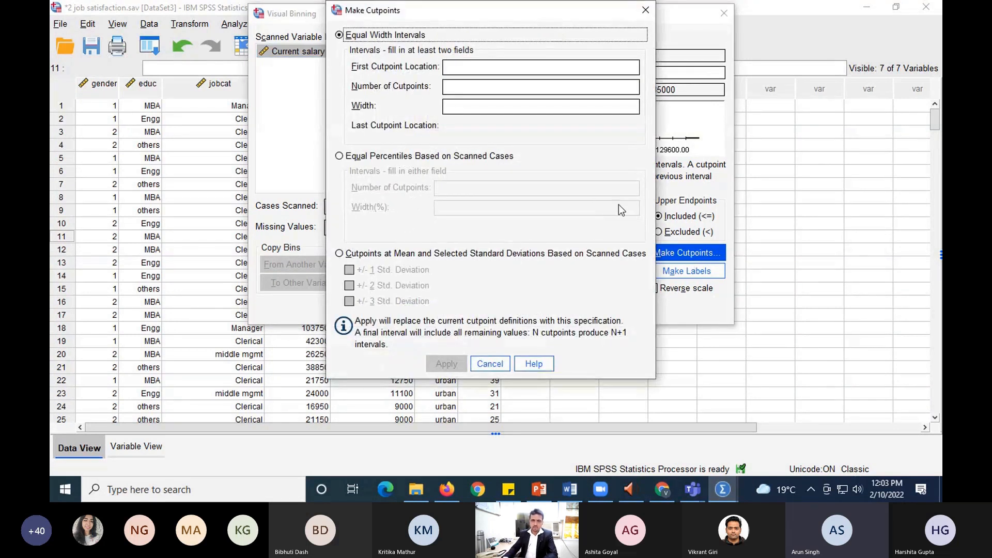
{"action": "left_click", "coordinate": [465, 71]}
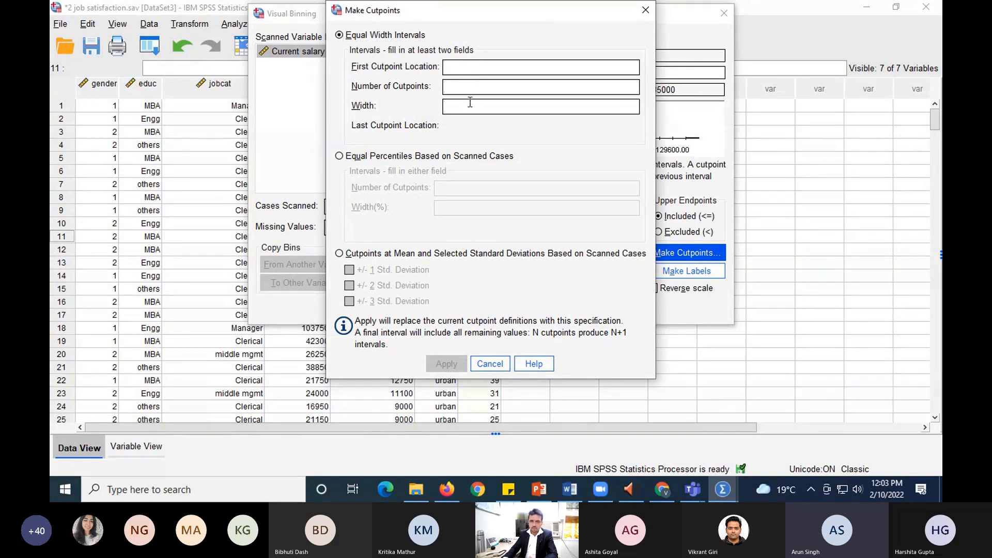
{"action": "left_click", "coordinate": [342, 157]}
{"action": "left_click", "coordinate": [446, 188]}
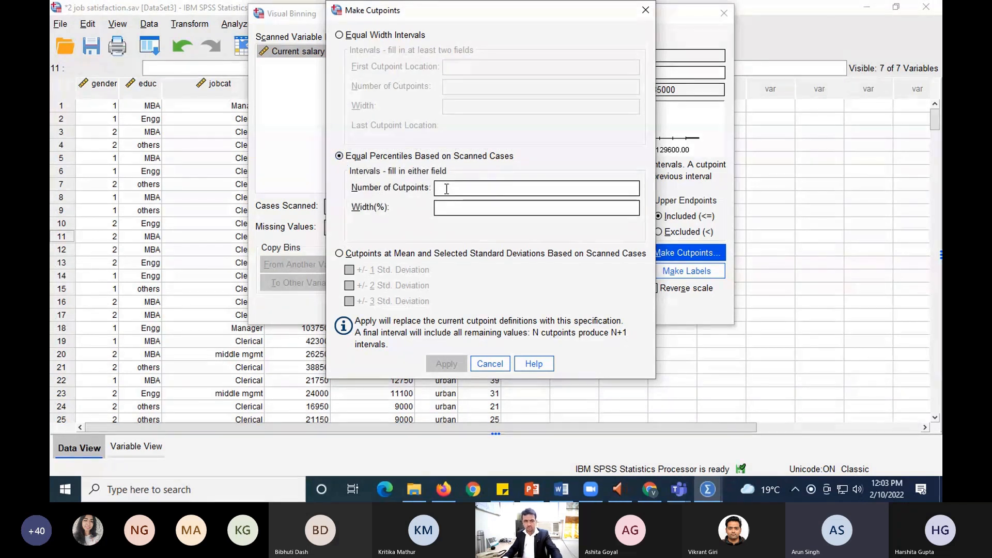
{"action": "type", "text": "3"}
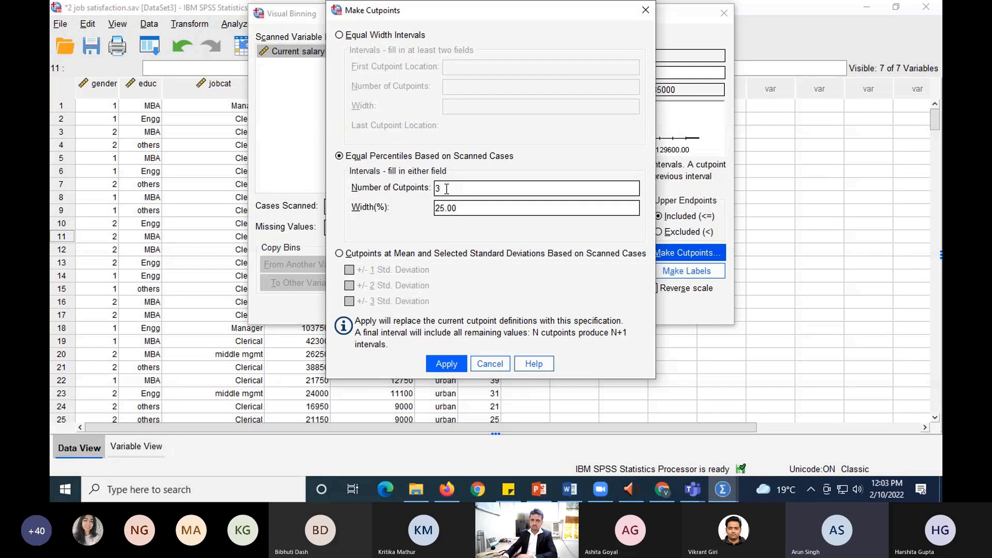
{"action": "left_click", "coordinate": [340, 253]}
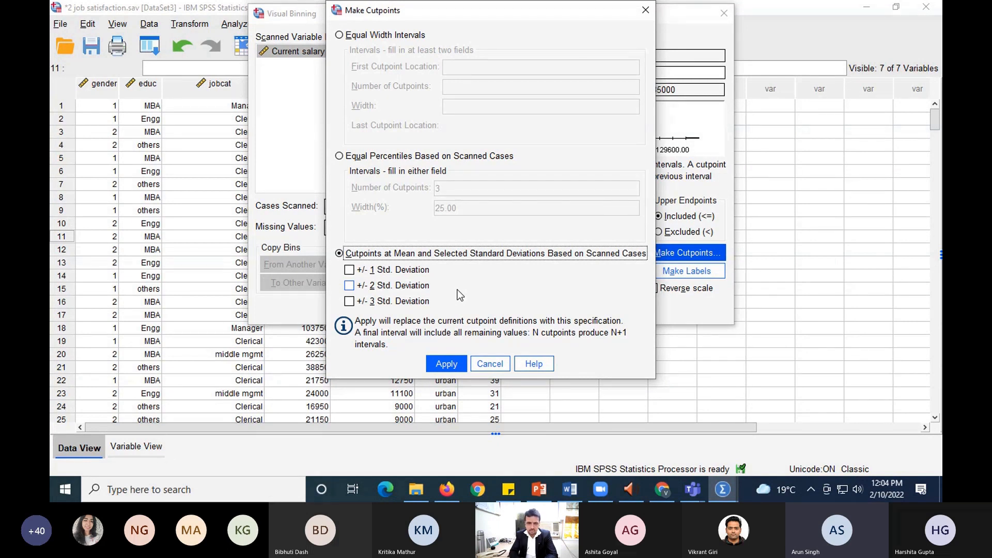
{"action": "left_click", "coordinate": [339, 156]}
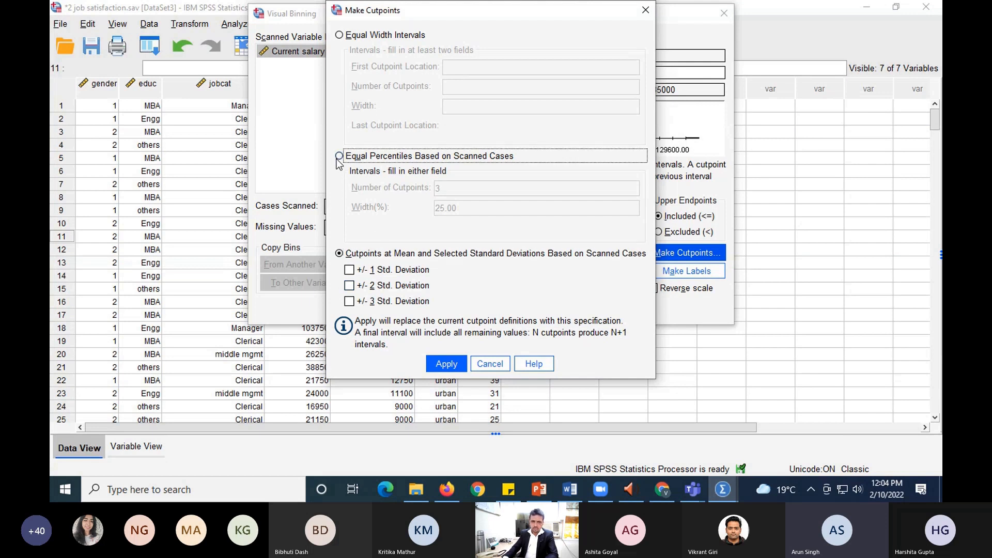
{"action": "left_click", "coordinate": [446, 364]}
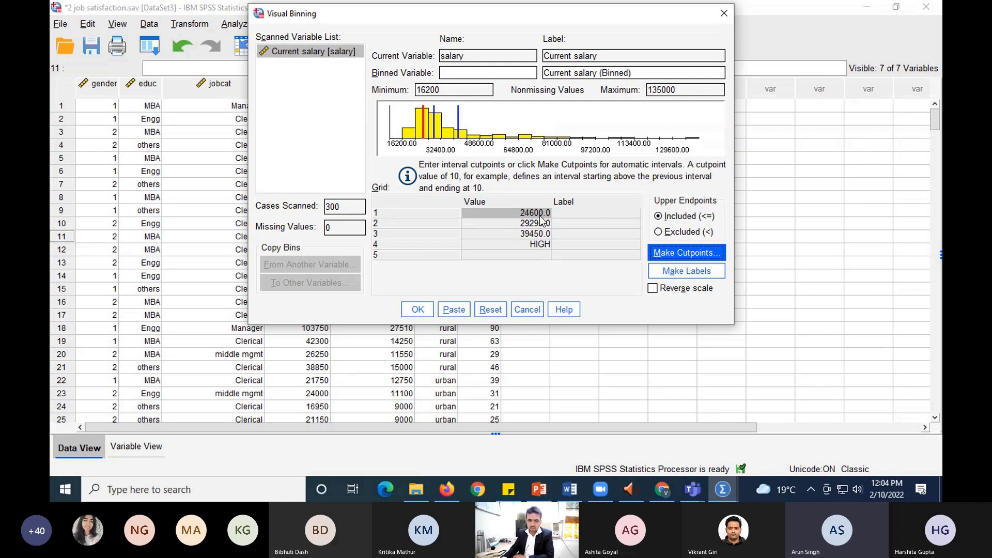
Shift the salary cutpoint lines on the histogram to about 23403.8, 32993.7 and 39843.6
{"action": "left_click", "coordinate": [436, 141]}
{"action": "mouse_move", "coordinate": [436, 140]}
{"action": "left_mouse_down"}
{"action": "mouse_move", "coordinate": [420, 141]}
{"action": "mouse_move", "coordinate": [459, 139]}
{"action": "mouse_move", "coordinate": [442, 142]}
{"action": "left_mouse_up"}
{"action": "left_click", "coordinate": [459, 140]}
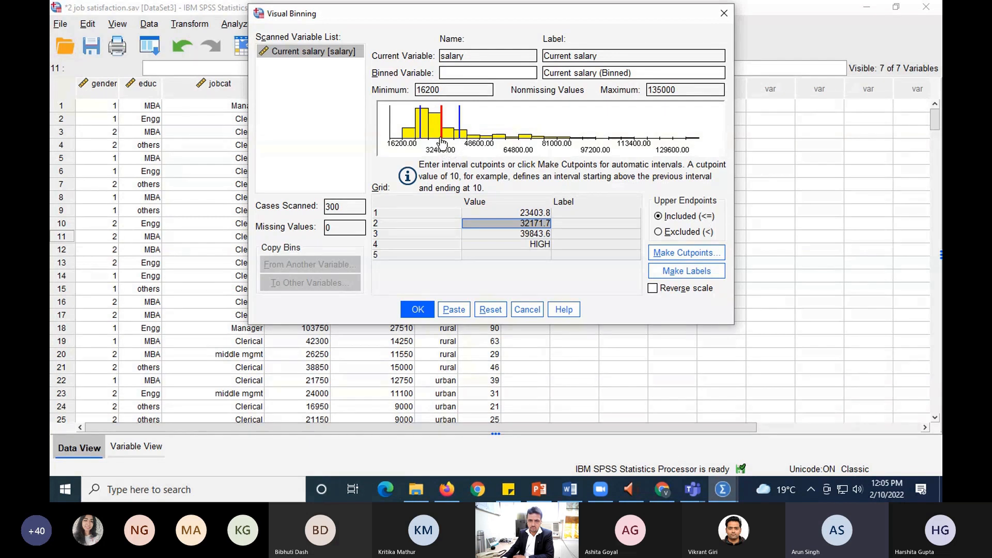
{"action": "left_click_drag", "start_coordinate": [442, 143], "coordinate": [444, 143]}
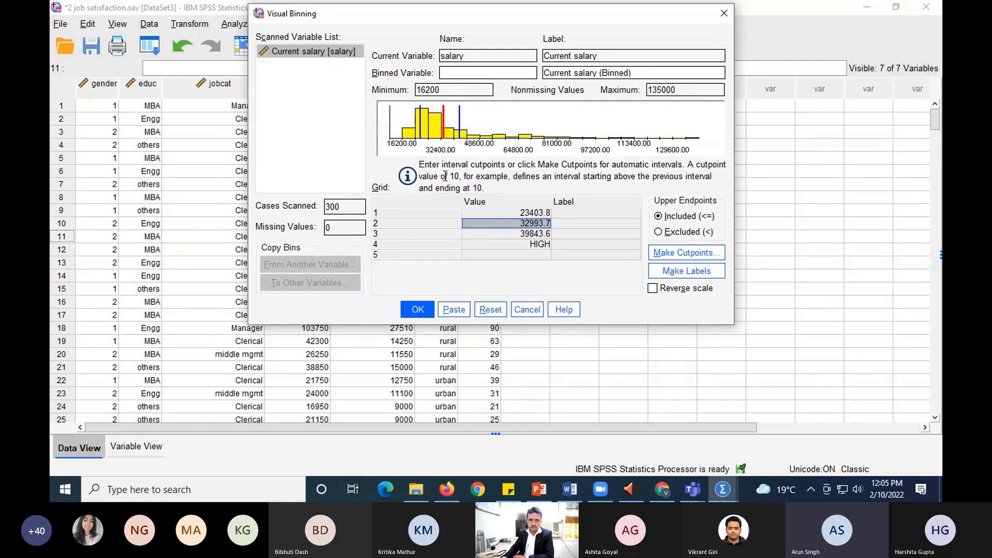
{"action": "left_click", "coordinate": [690, 255]}
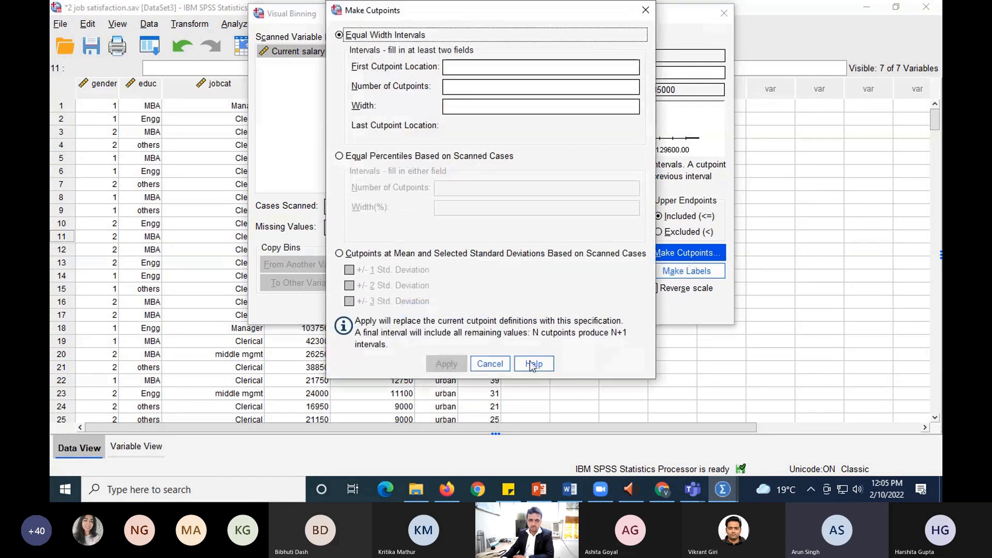
{"action": "left_click", "coordinate": [490, 364]}
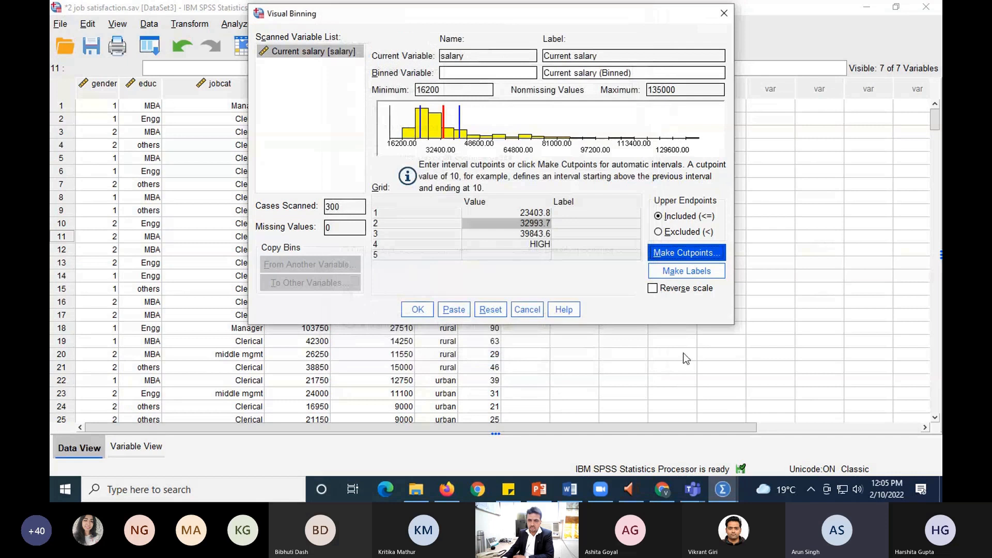
Generate the bin labels automatically, name the binned variable salaryB, create it, and minimize the output viewer
{"action": "left_click", "coordinate": [697, 273]}
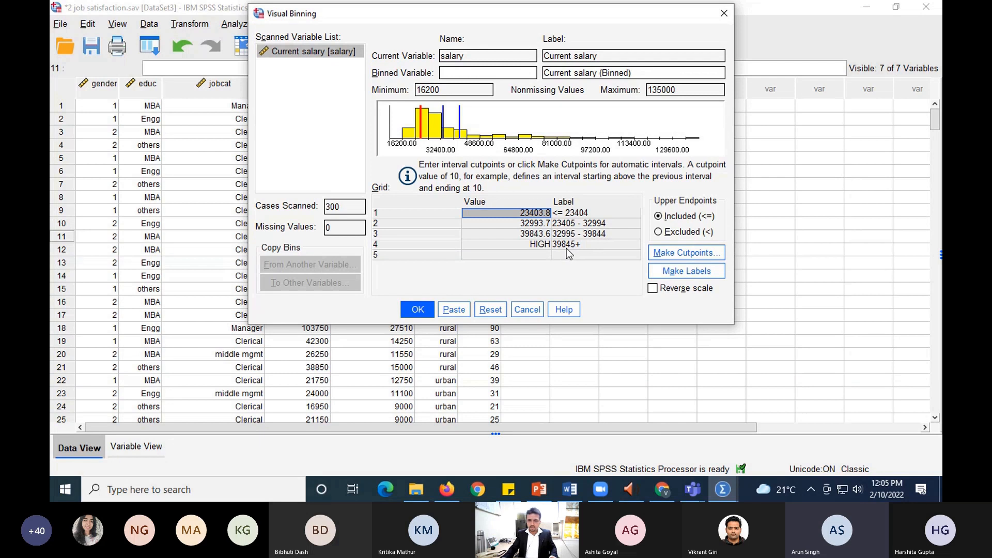
{"action": "left_click", "coordinate": [462, 74]}
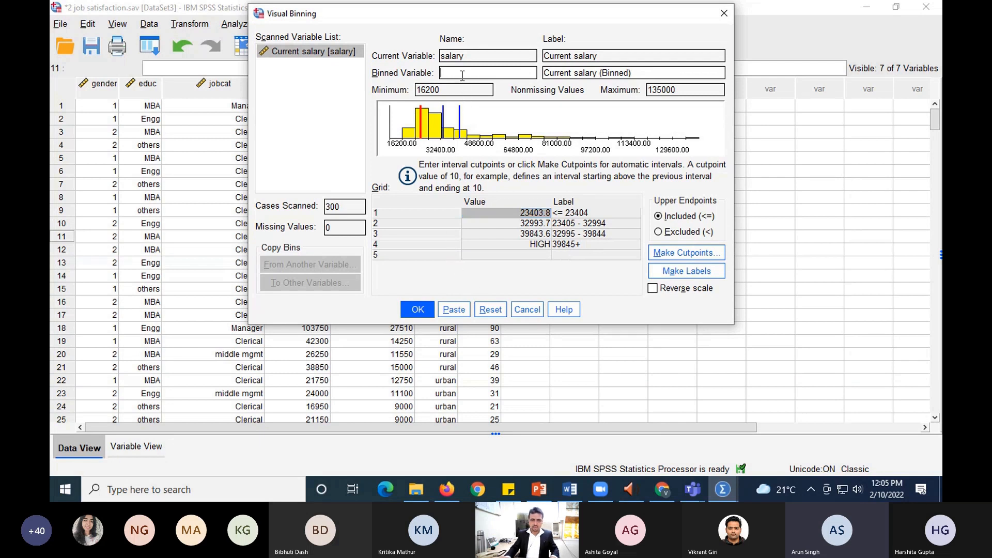
{"action": "type", "text": "sala"}
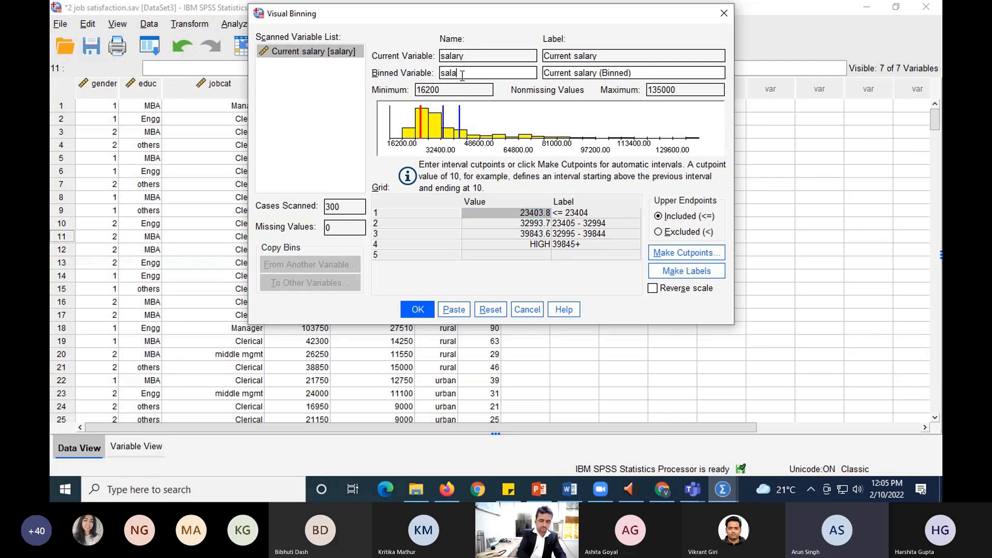
{"action": "type", "text": "ryB"}
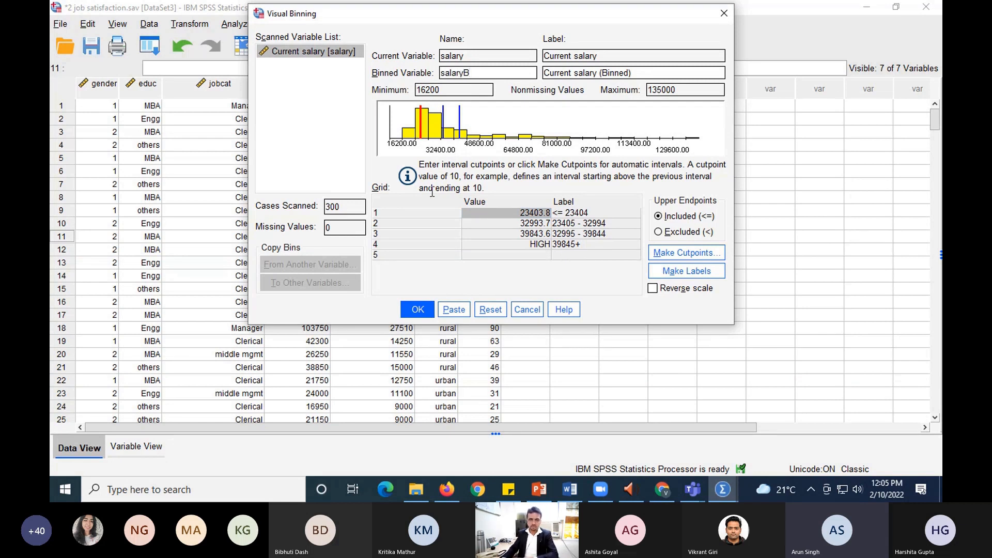
{"action": "left_click", "coordinate": [417, 309]}
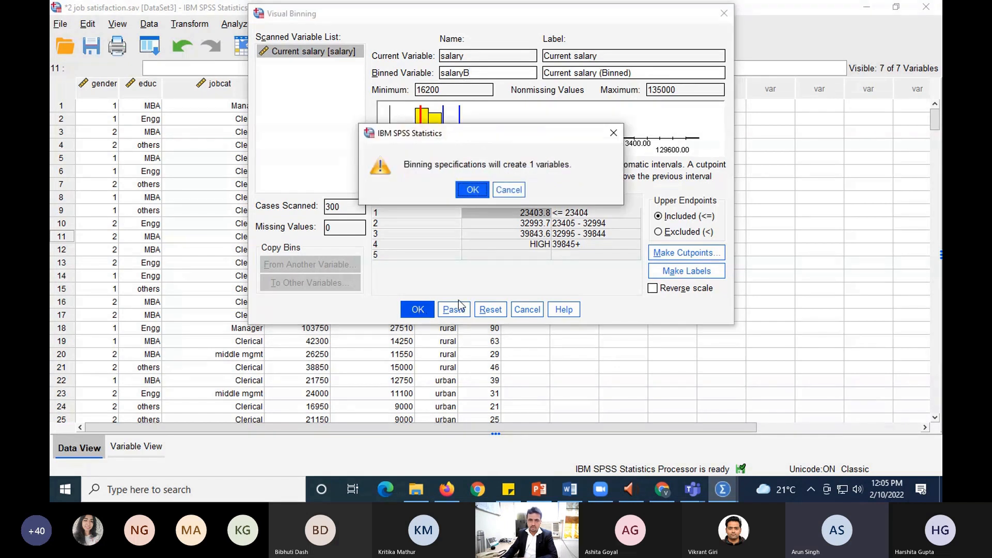
{"action": "left_click", "coordinate": [472, 190]}
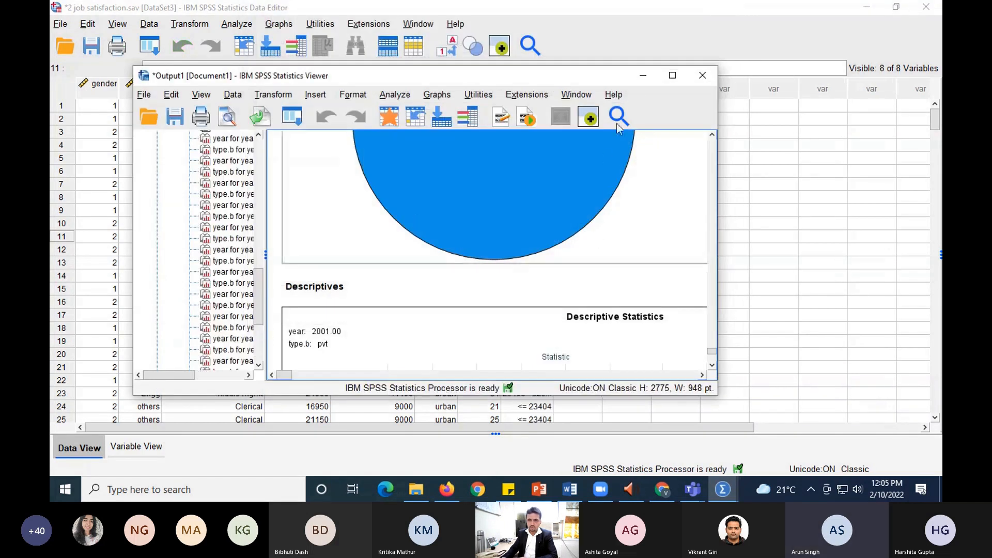
{"action": "left_click", "coordinate": [643, 77]}
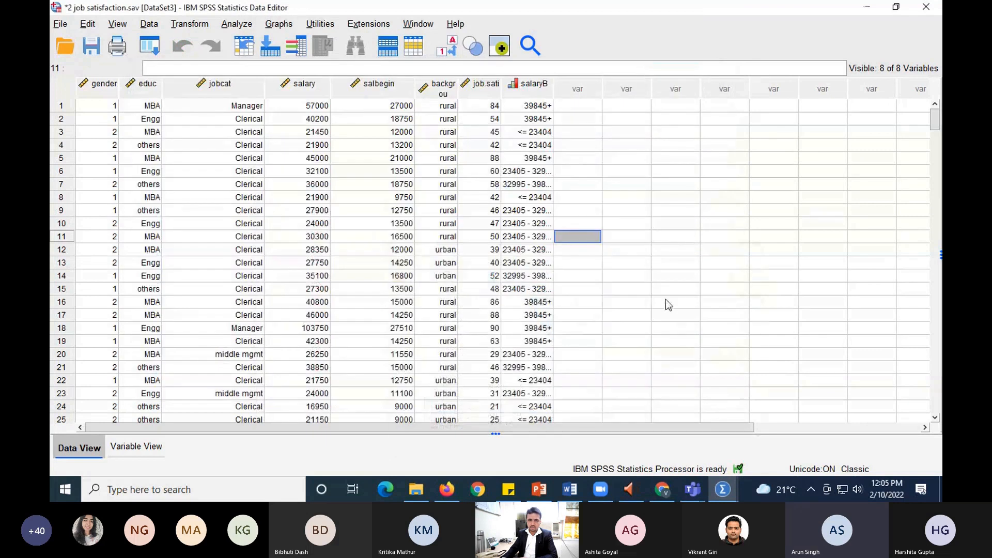
Widen the salaryB column to fit its full range labels and compare it with the original salary column
{"action": "left_click", "coordinate": [537, 91]}
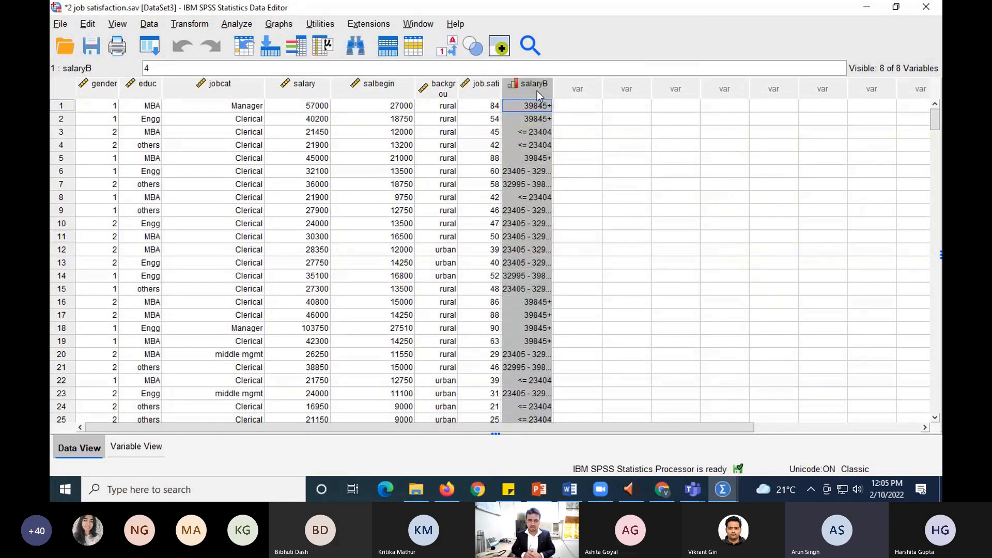
{"action": "left_click_drag", "start_coordinate": [552, 90], "coordinate": [613, 88]}
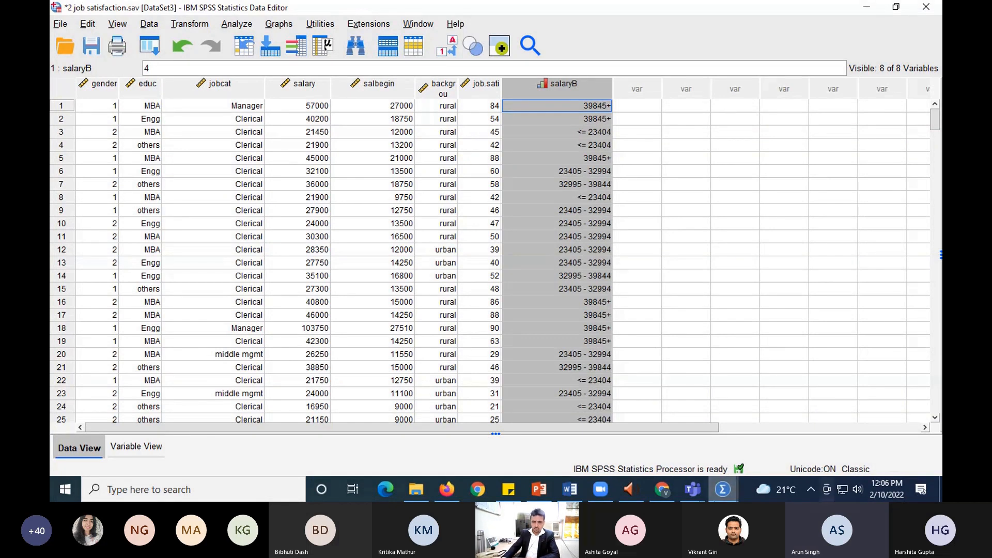
{"action": "left_click", "coordinate": [720, 491]}
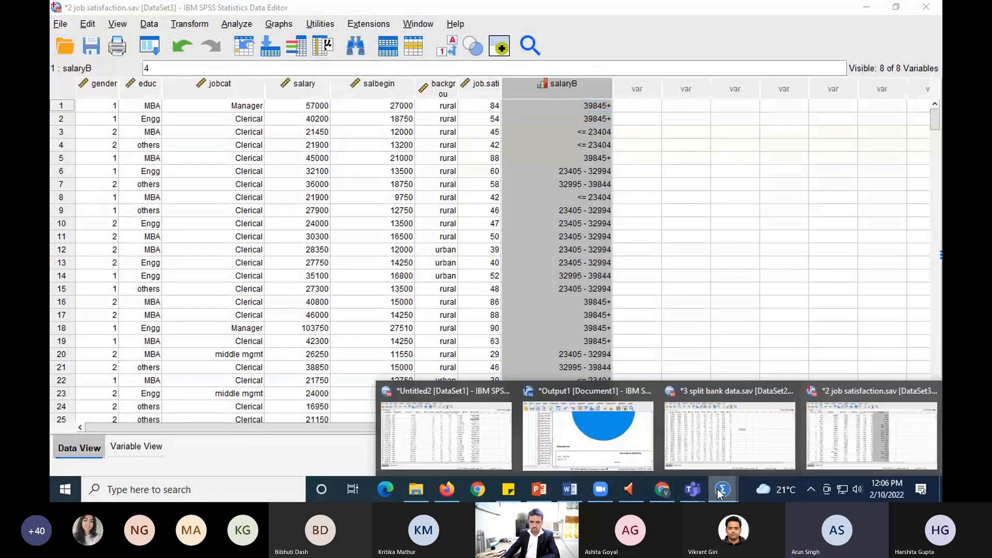
{"action": "left_click", "coordinate": [724, 255]}
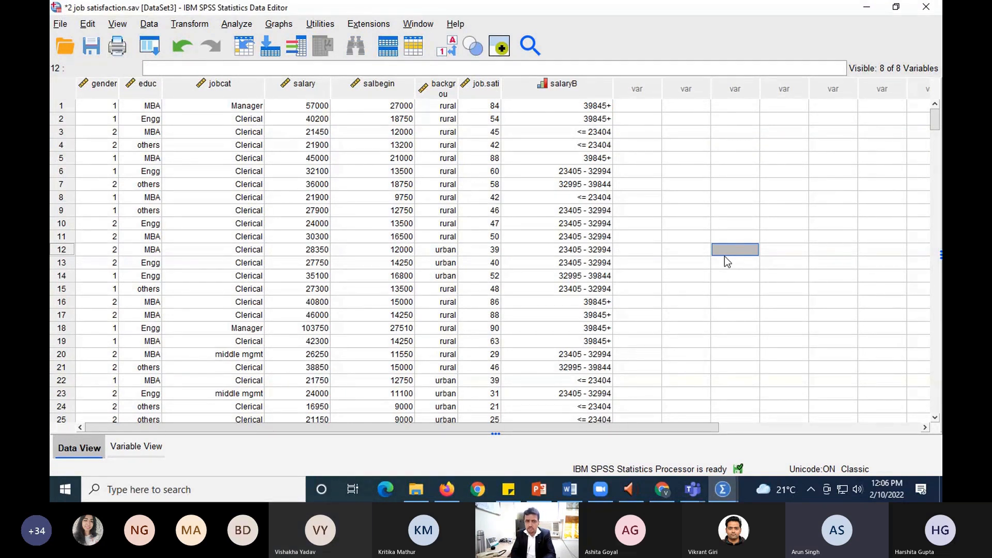
{"action": "left_click", "coordinate": [314, 107]}
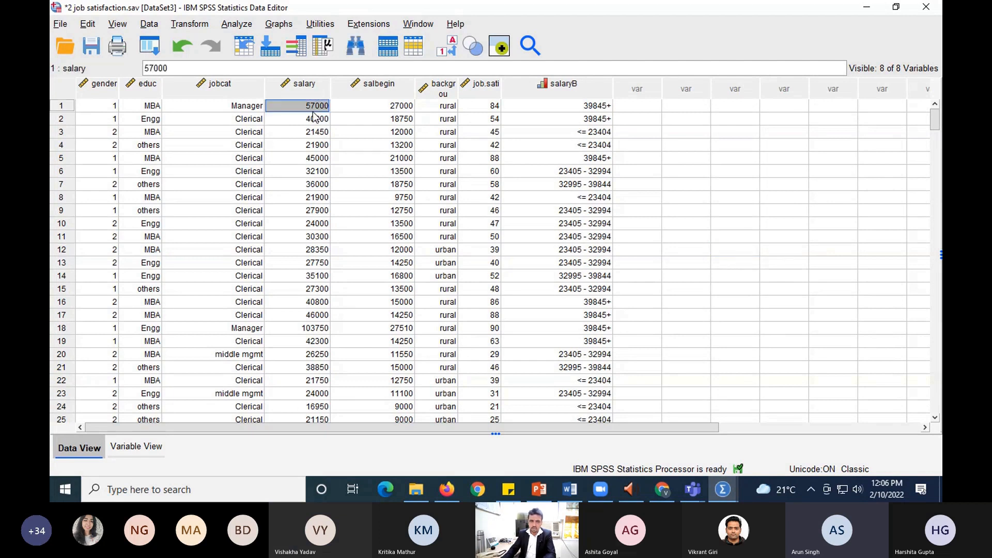
{"action": "left_click", "coordinate": [290, 90]}
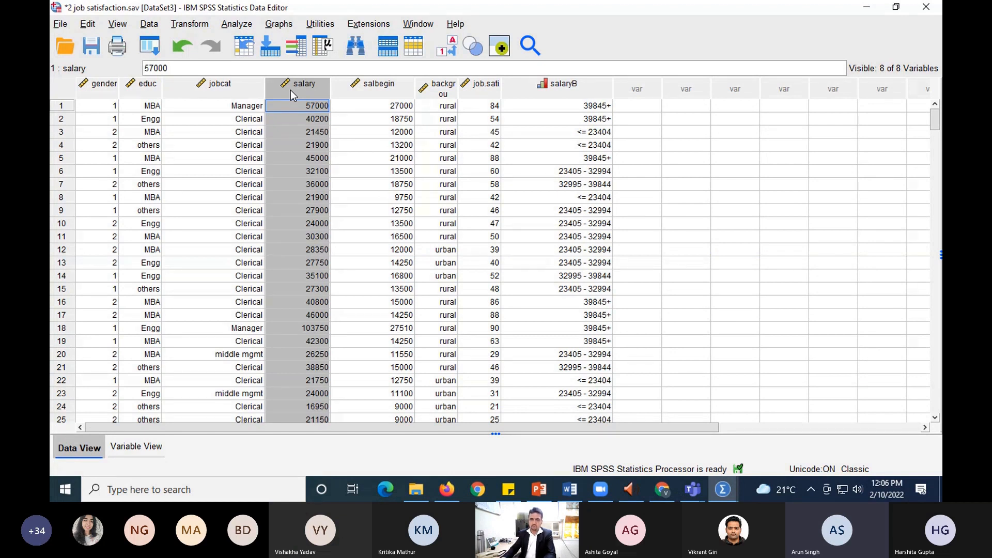
{"action": "left_click", "coordinate": [579, 91]}
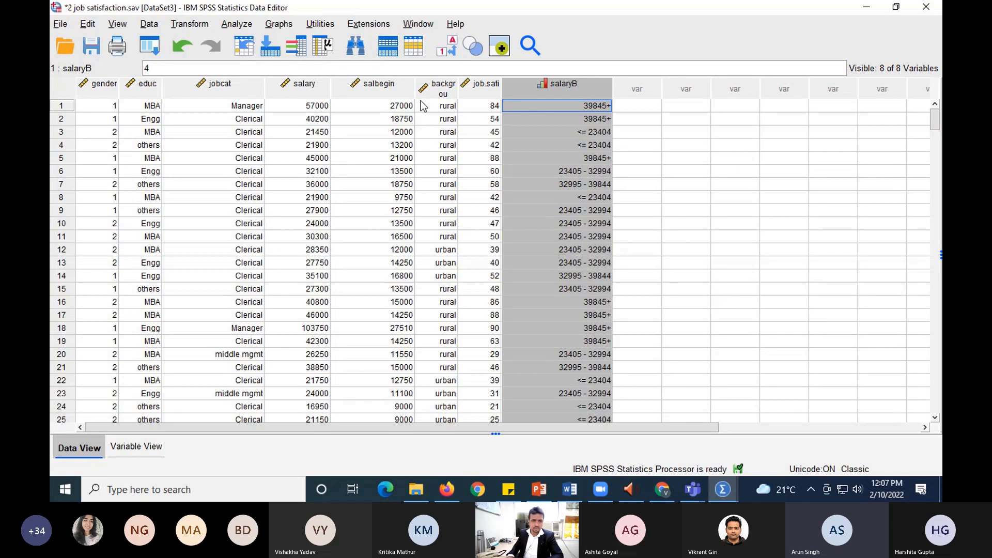
{"action": "left_click", "coordinate": [247, 25]}
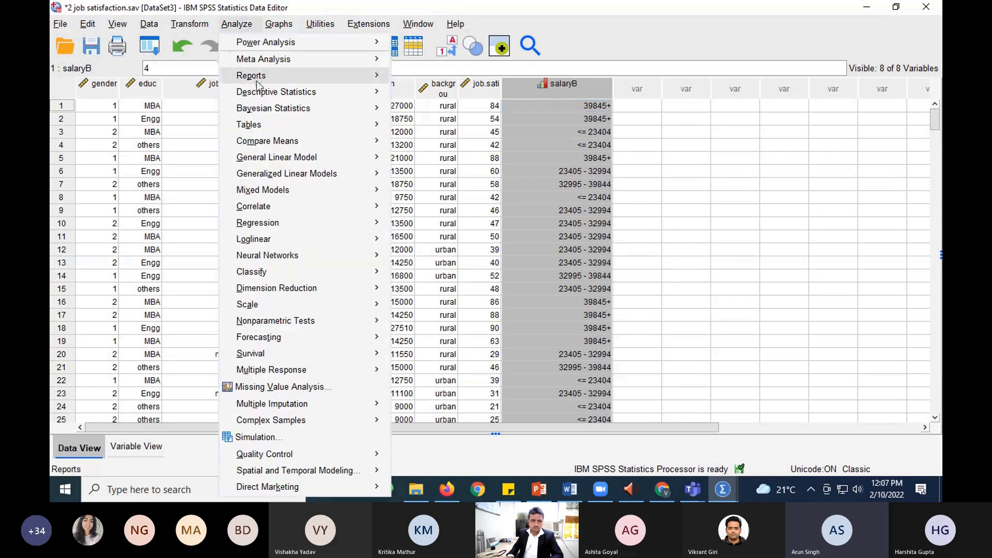
{"action": "mouse_move", "coordinate": [372, 107]}
{"action": "mouse_move", "coordinate": [352, 94]}
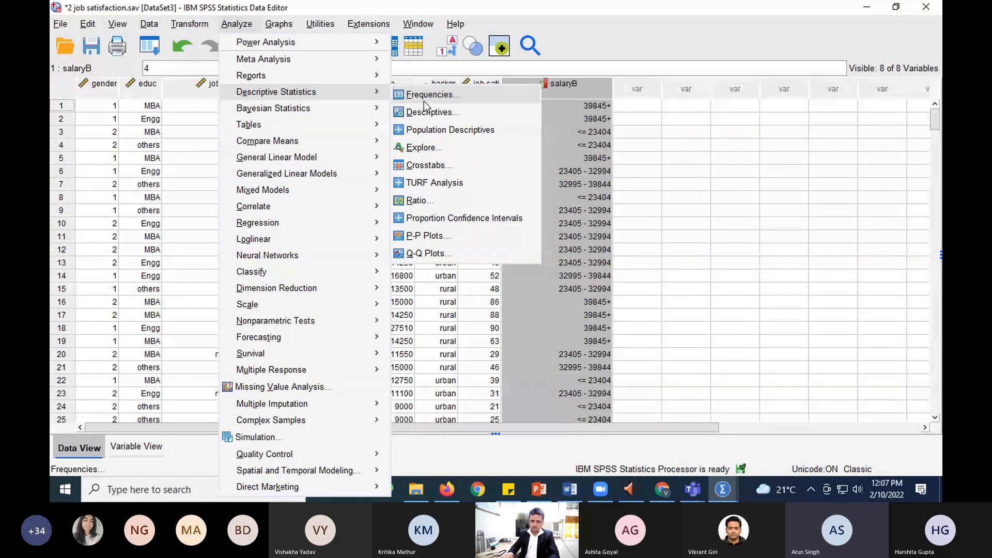
Bring up the output document full size and examine the Descriptive Statistics table for year 2001 and type pvt, down to skewness and kurtosis
{"action": "left_click", "coordinate": [721, 489]}
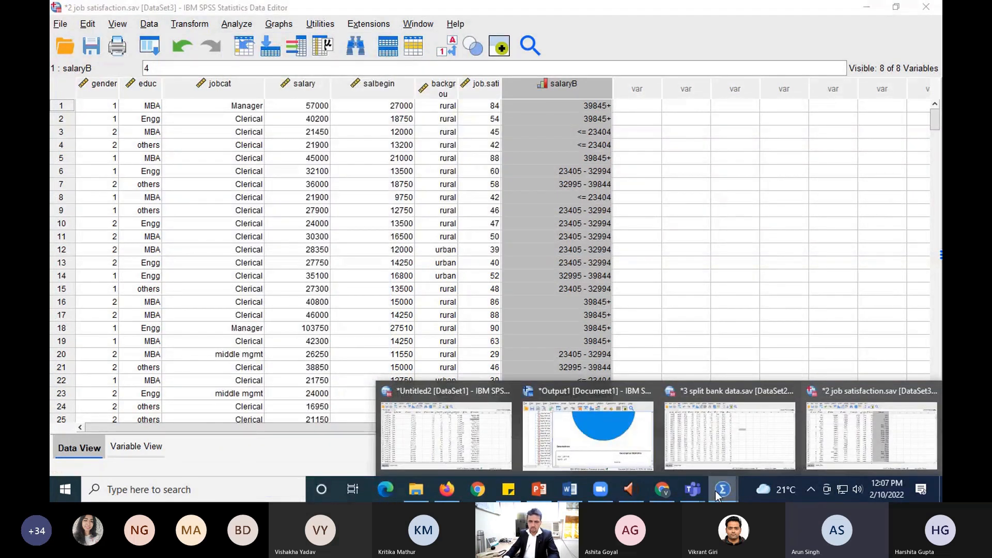
{"action": "left_click", "coordinate": [603, 442]}
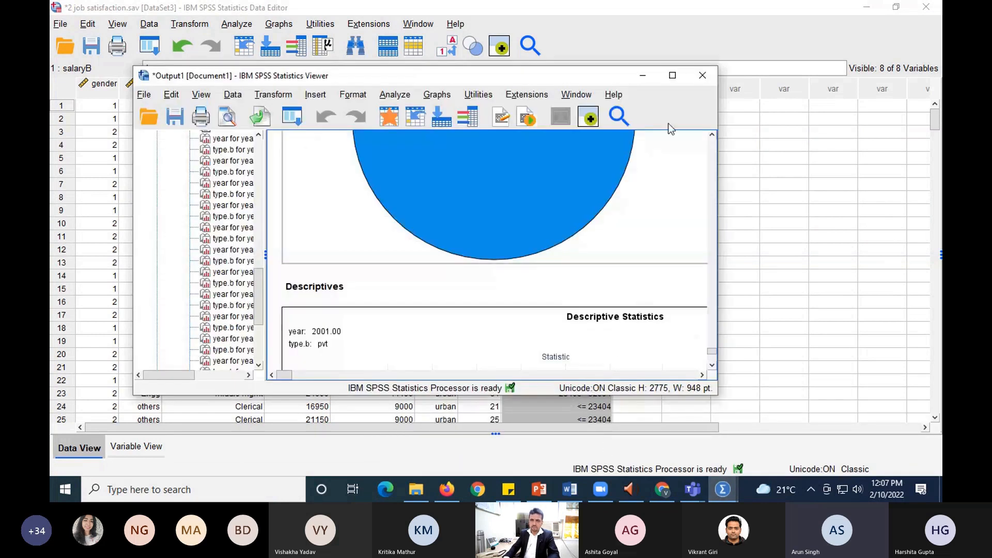
{"action": "left_click", "coordinate": [672, 75]}
{"action": "scroll", "coordinate": [711, 257], "scroll_direction": "down", "scroll_amount": 3}
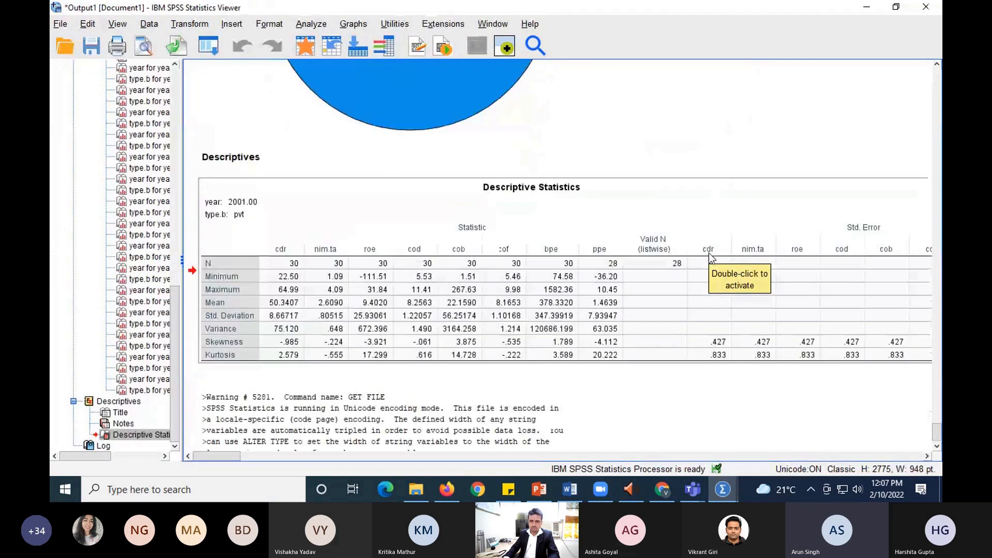
{"action": "scroll", "coordinate": [711, 256], "scroll_direction": "down", "scroll_amount": 1}
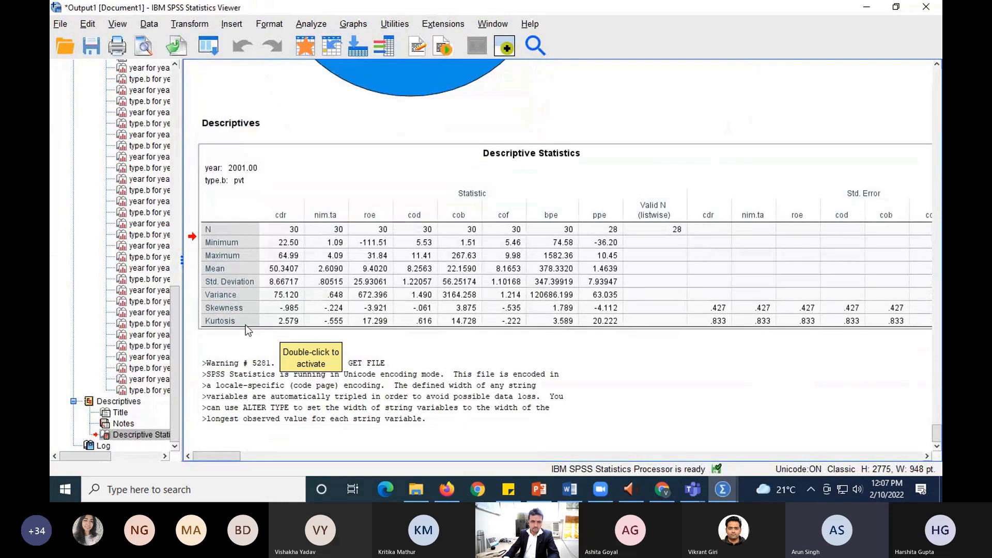
{"action": "left_click", "coordinate": [223, 325]}
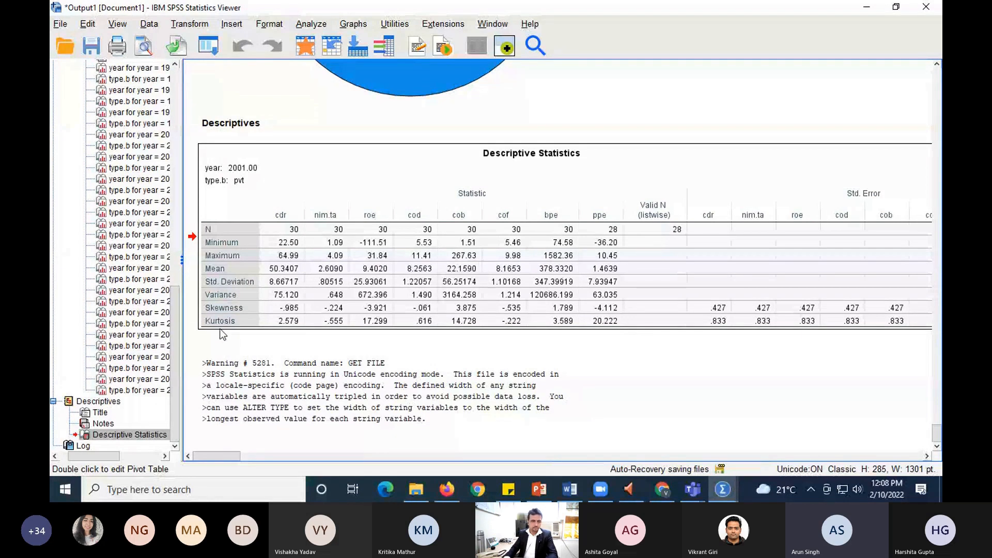
Switch to the PowerPoint deck and review the Characteristics of Distributions slide and the kurtosis slide for reading skewness and kurtosis
{"action": "key", "text": "alt+Tab"}
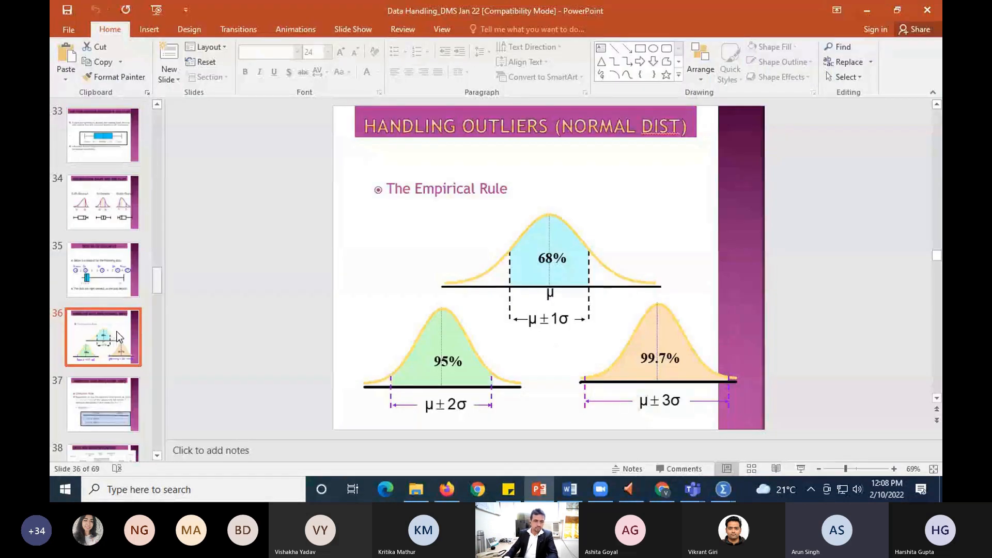
{"action": "scroll", "coordinate": [119, 337], "scroll_direction": "up", "scroll_amount": 2}
{"action": "scroll", "coordinate": [118, 336], "scroll_direction": "up", "scroll_amount": 5}
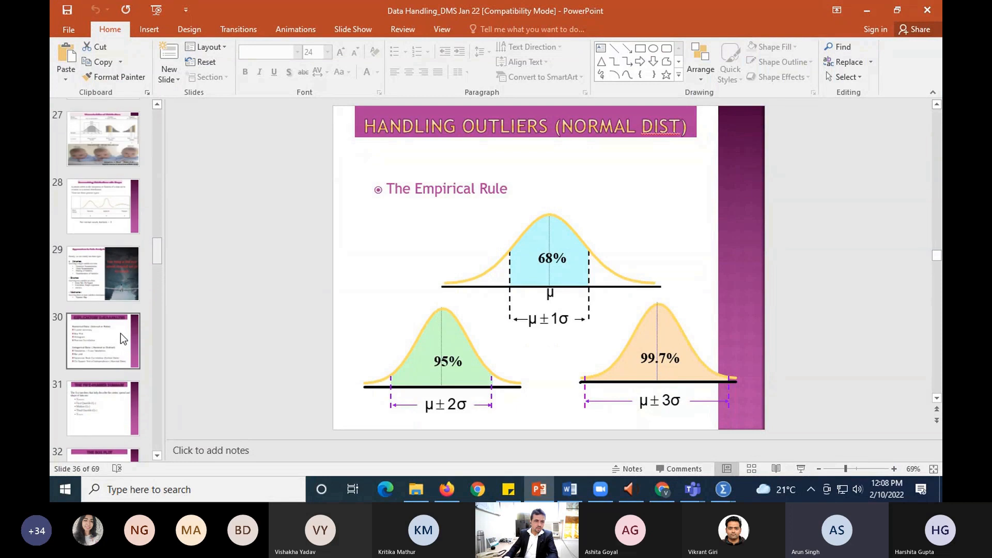
{"action": "scroll", "coordinate": [120, 334], "scroll_direction": "up", "scroll_amount": 1}
{"action": "left_click", "coordinate": [104, 213]}
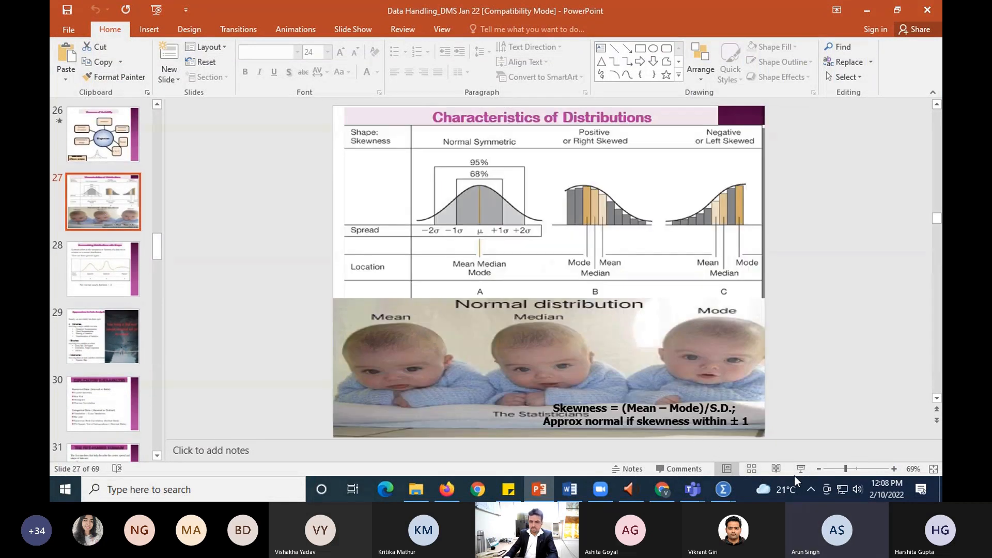
{"action": "left_click", "coordinate": [799, 469]}
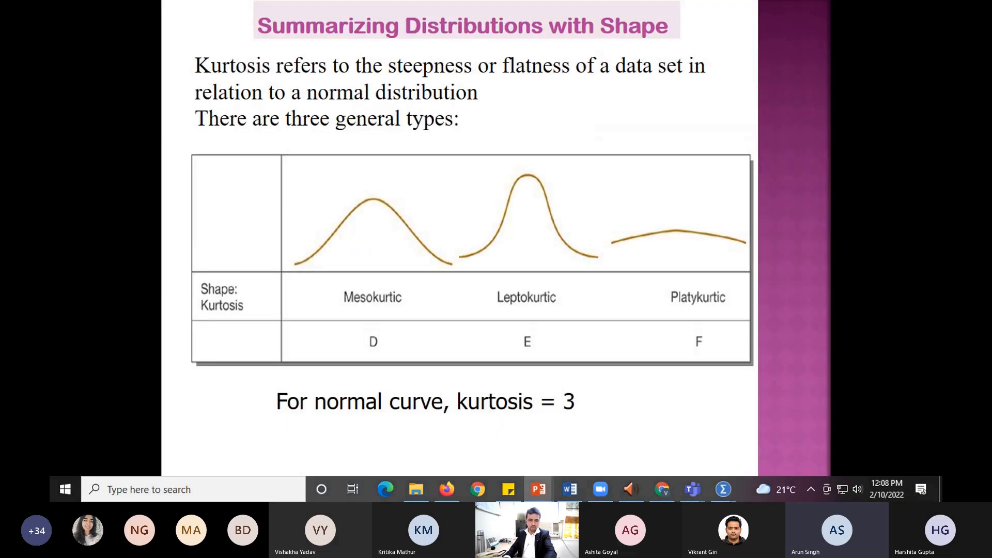
{"action": "key", "text": "Left"}
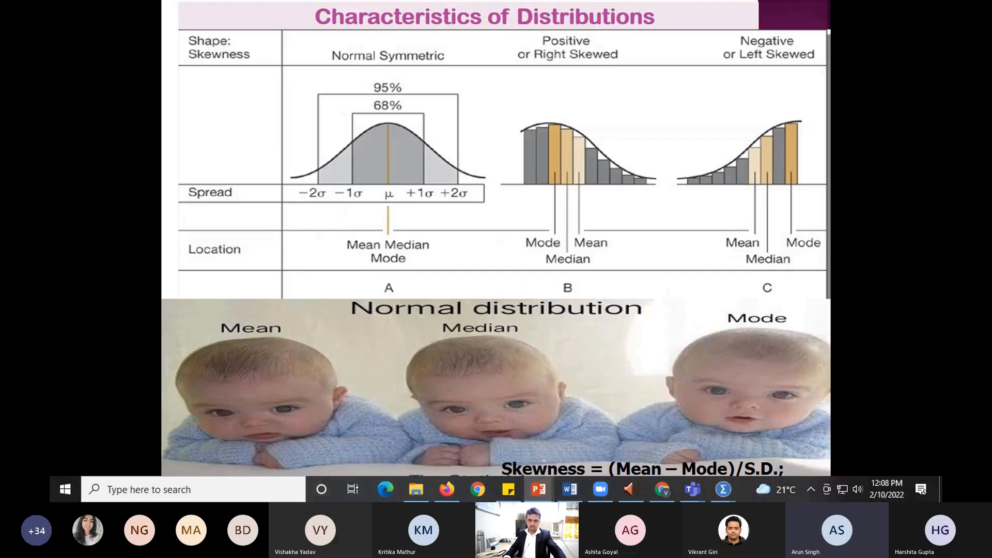
{"action": "key", "text": "Escape"}
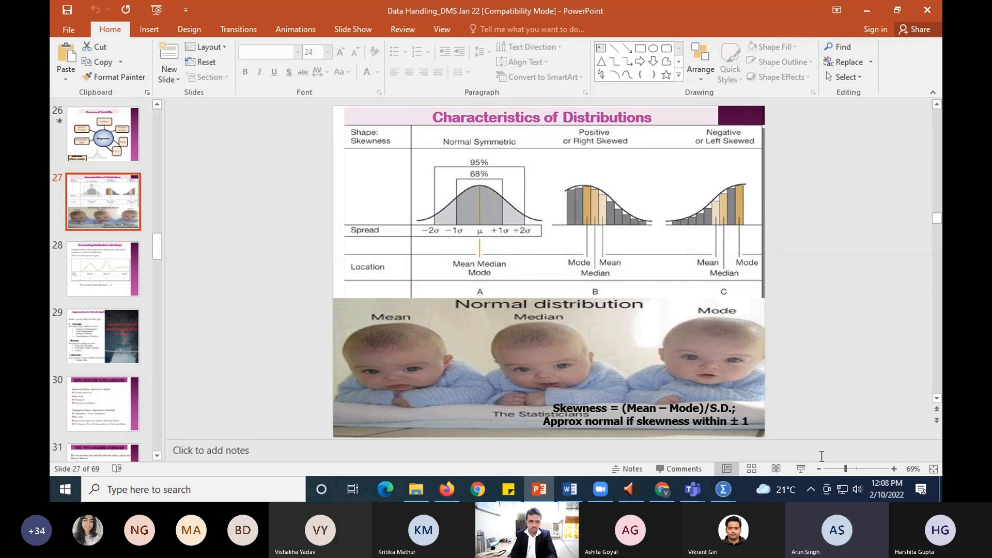
{"action": "left_click", "coordinate": [114, 289]}
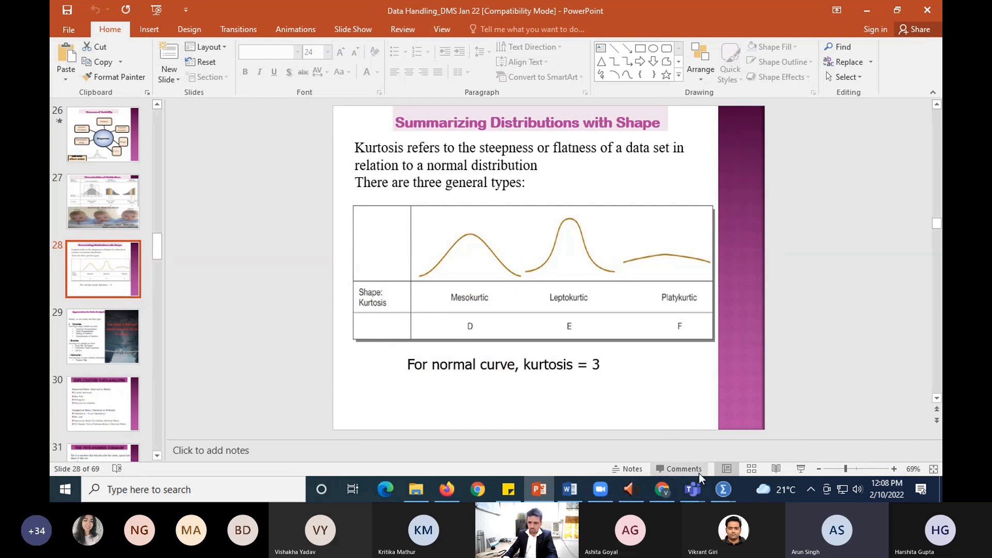
Review the Descriptive Statistics table in the SPSS output again, then return to PowerPoint for the Descriptive Statistics – Univariate Analysis slide
{"action": "left_click", "coordinate": [723, 495]}
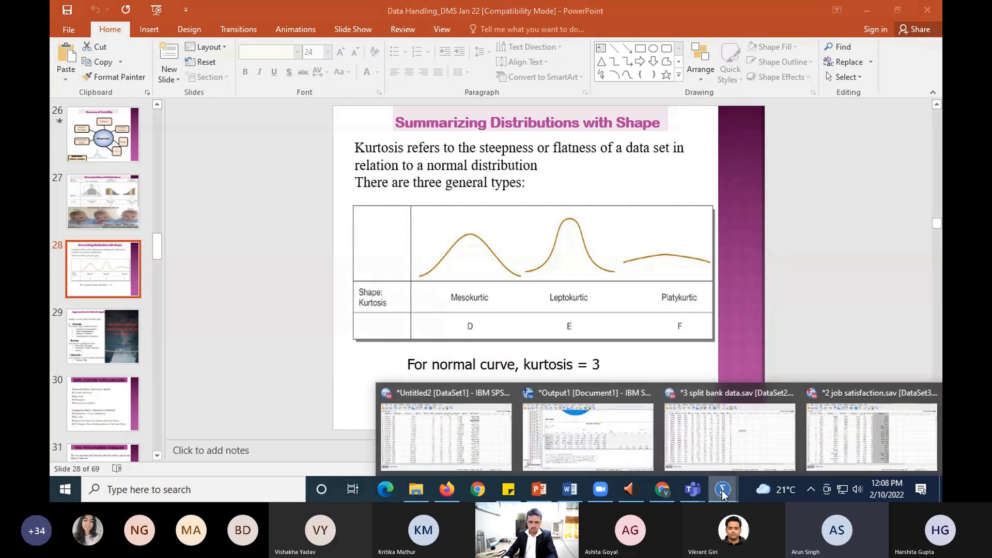
{"action": "left_click", "coordinate": [618, 459]}
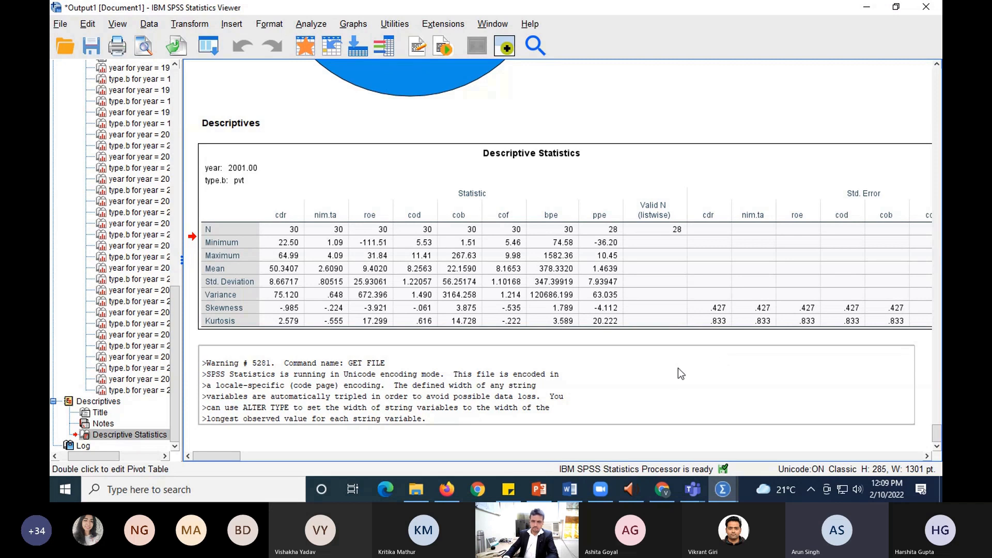
{"action": "left_click", "coordinate": [717, 495]}
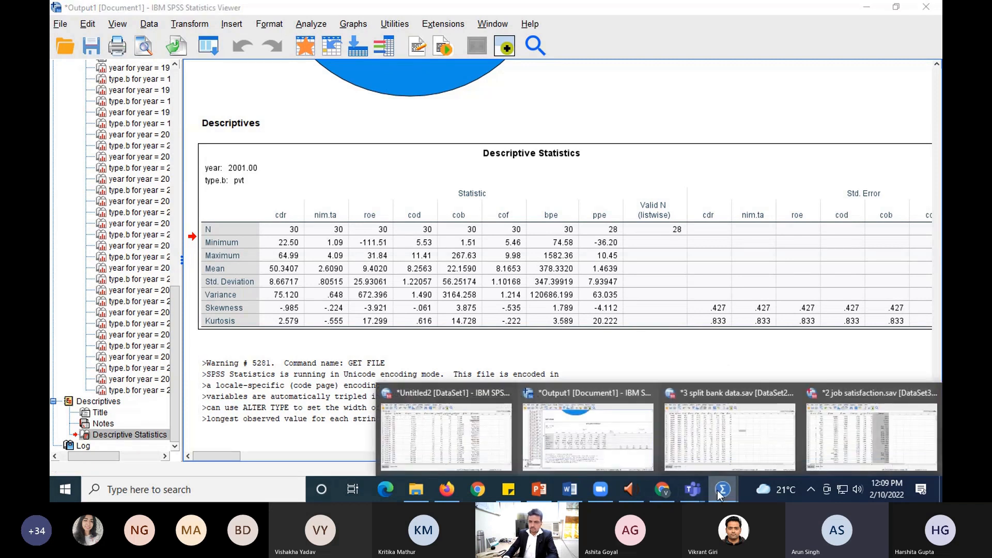
{"action": "left_click", "coordinate": [538, 490]}
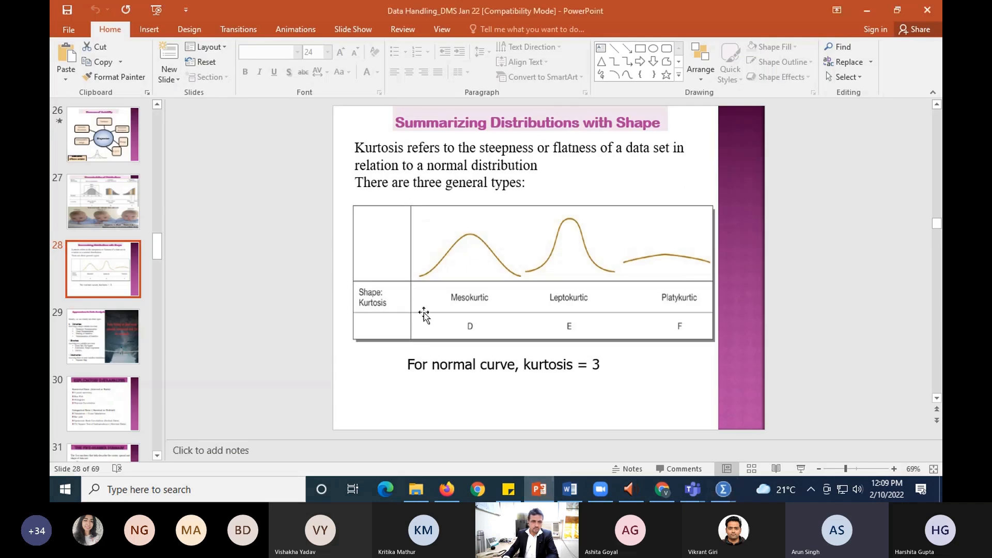
{"action": "scroll", "coordinate": [513, 363], "scroll_direction": "up", "scroll_amount": 3}
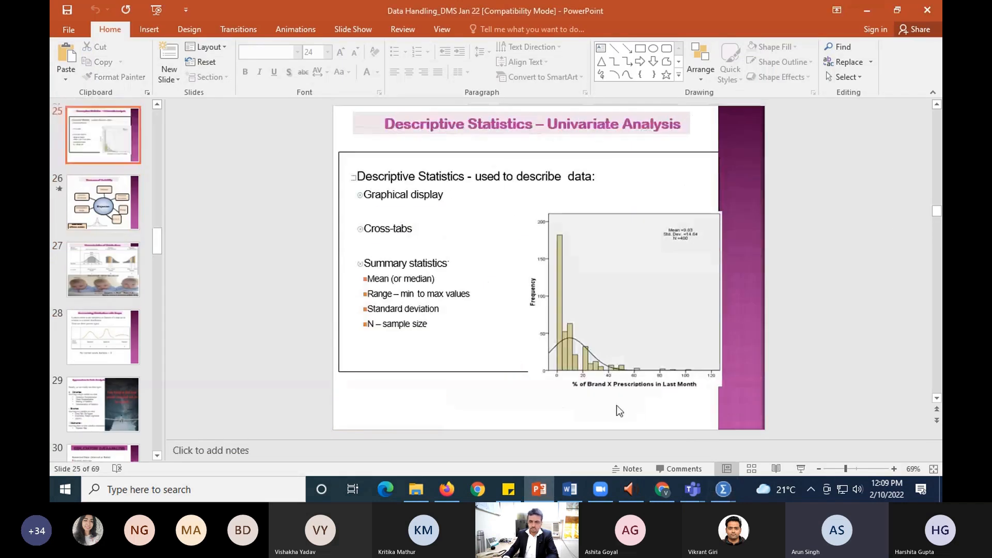
Switch to 2 job satisfaction.sav in SPSS and run a two-tailed Pearson bivariate correlation between Current salary and Beginning salary
{"action": "left_click", "coordinate": [727, 488]}
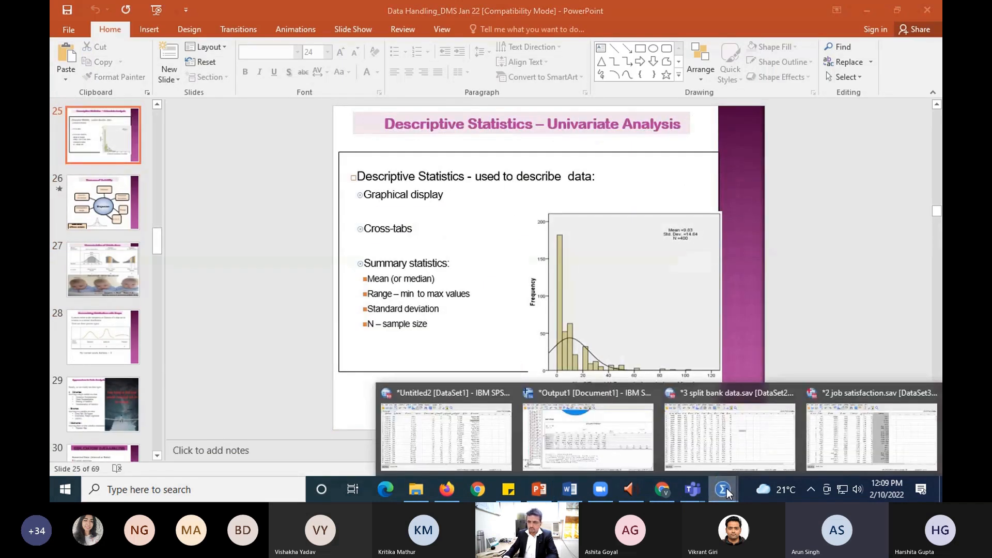
{"action": "left_click", "coordinate": [848, 429]}
{"action": "left_click", "coordinate": [674, 210]}
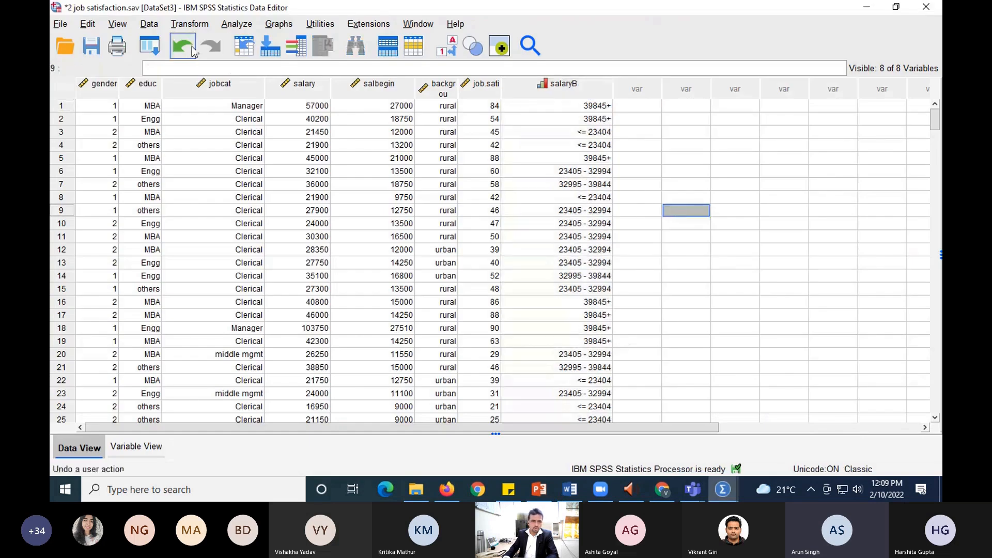
{"action": "left_click", "coordinate": [239, 27]}
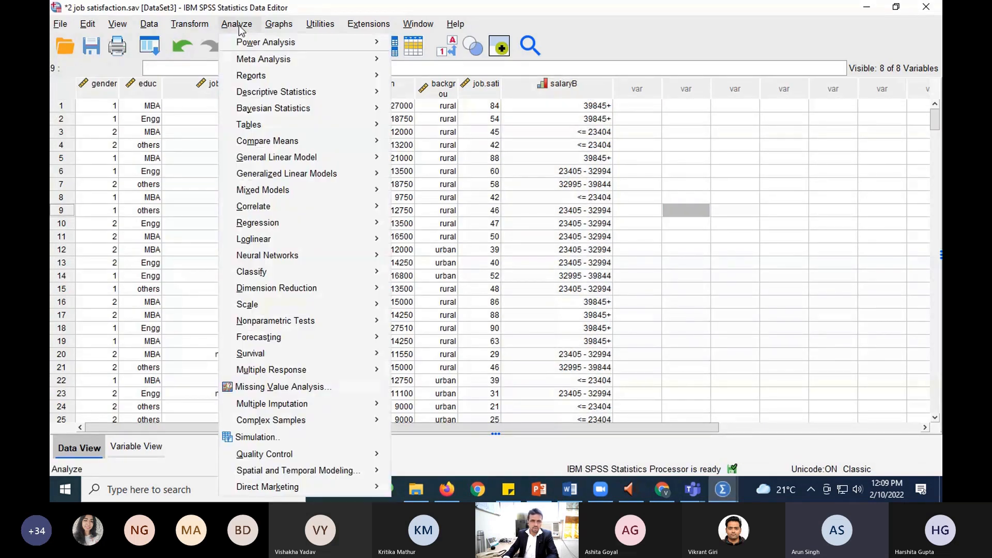
{"action": "mouse_move", "coordinate": [274, 206]}
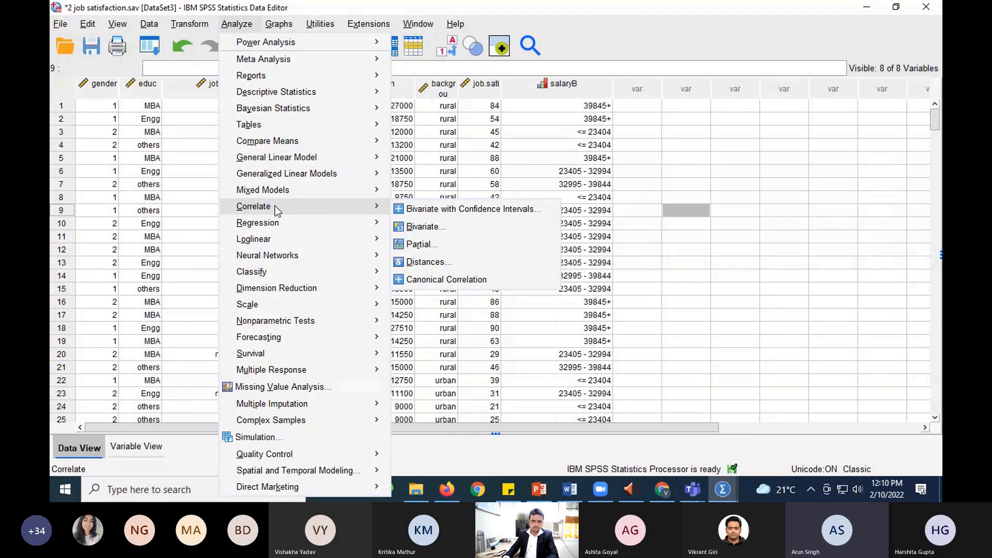
{"action": "left_click", "coordinate": [429, 227]}
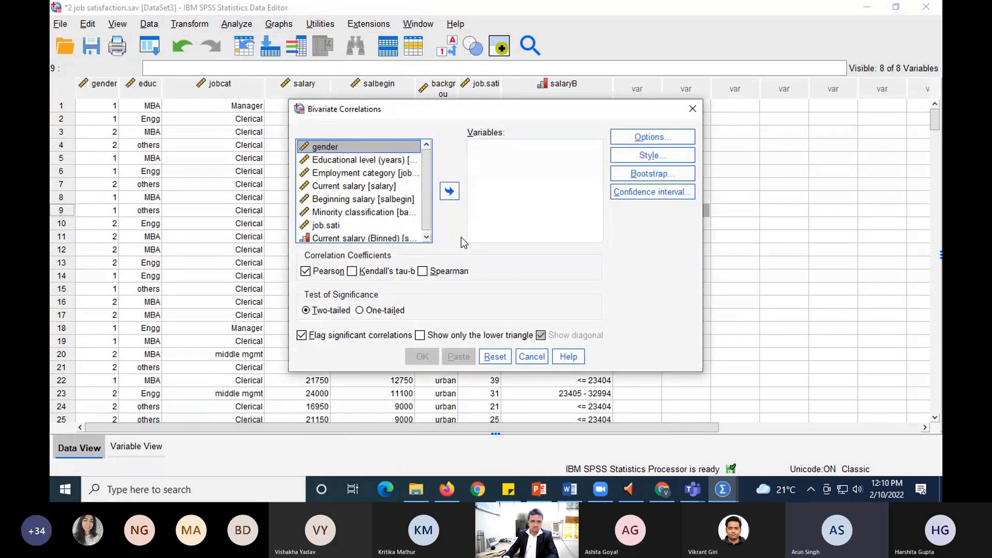
{"action": "left_click", "coordinate": [346, 187]}
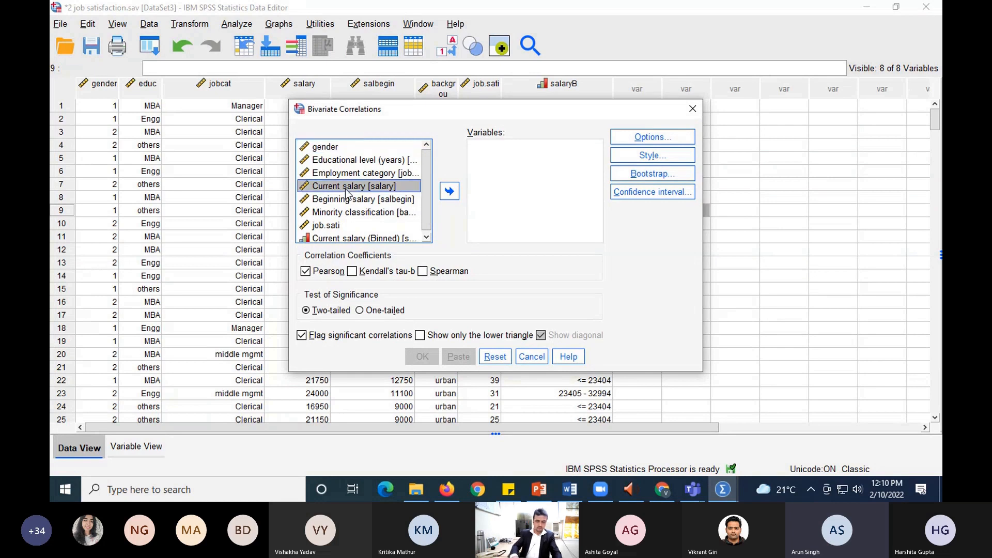
{"action": "left_click", "coordinate": [348, 198], "text": "shift"}
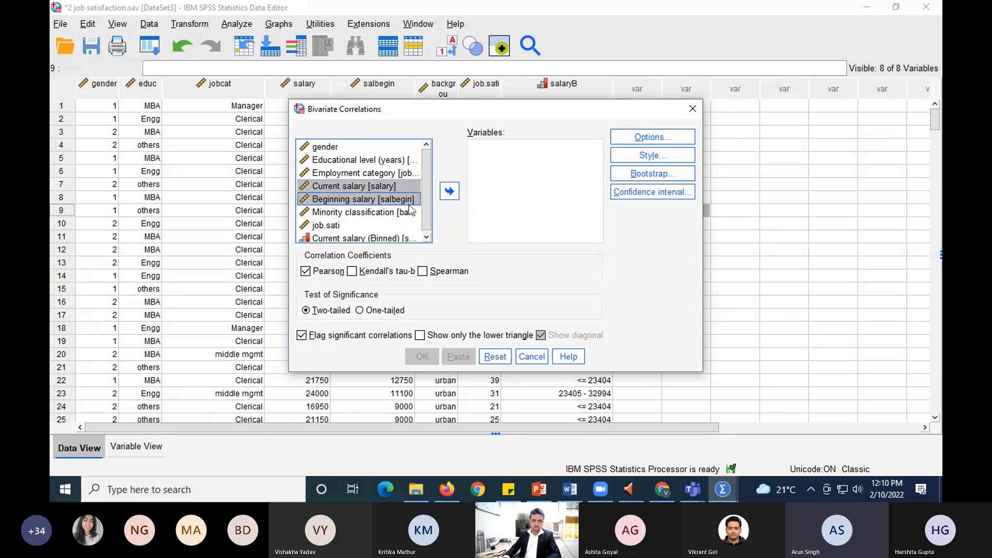
{"action": "left_click", "coordinate": [449, 191]}
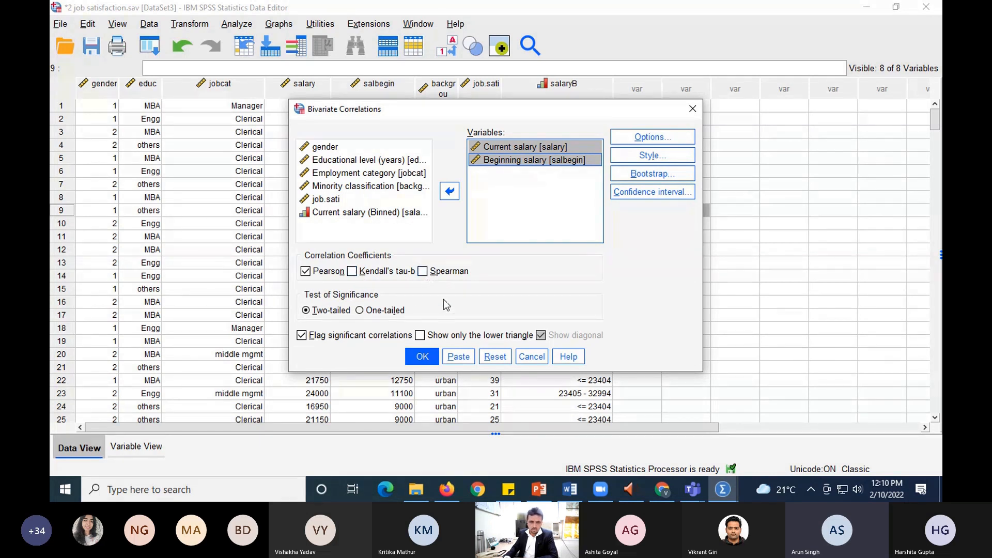
{"action": "left_click", "coordinate": [423, 357]}
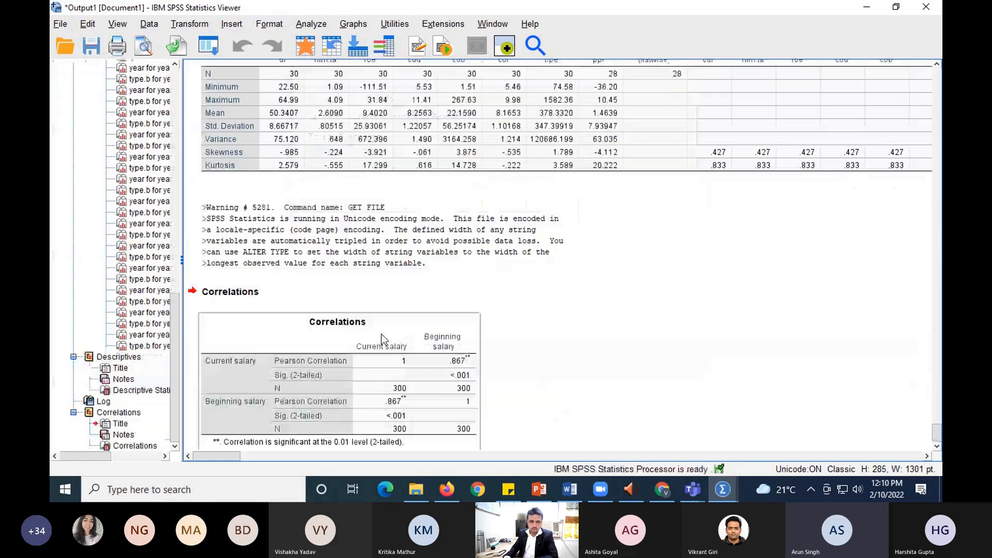
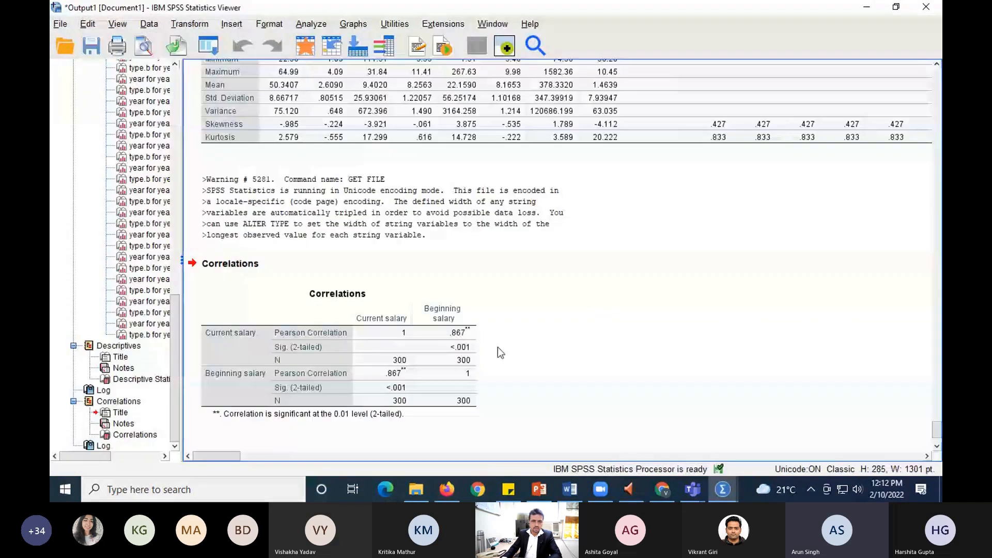
Switch to the 4 Regression cars.sav dataset and widen the origin and cylinder columns
{"action": "left_click", "coordinate": [720, 489]}
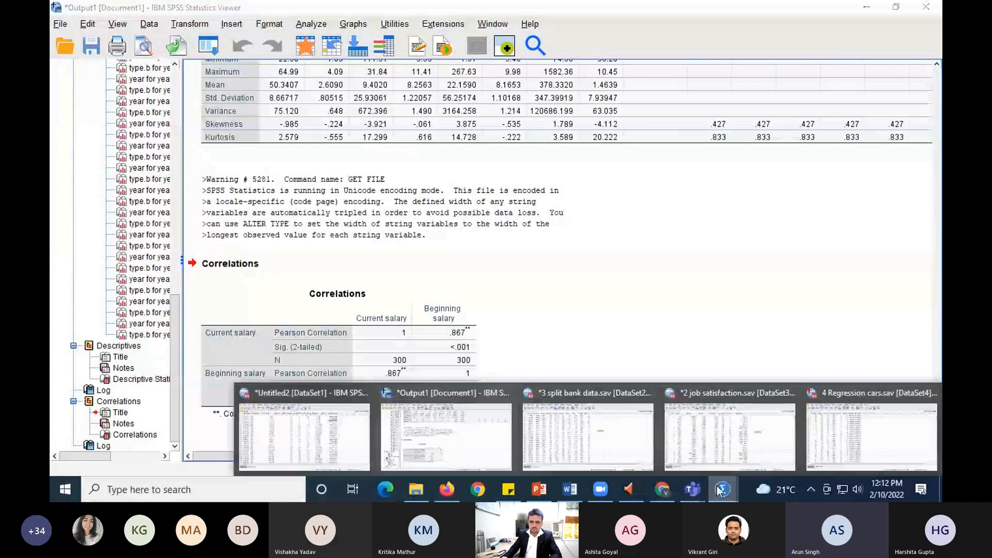
{"action": "left_click", "coordinate": [819, 457]}
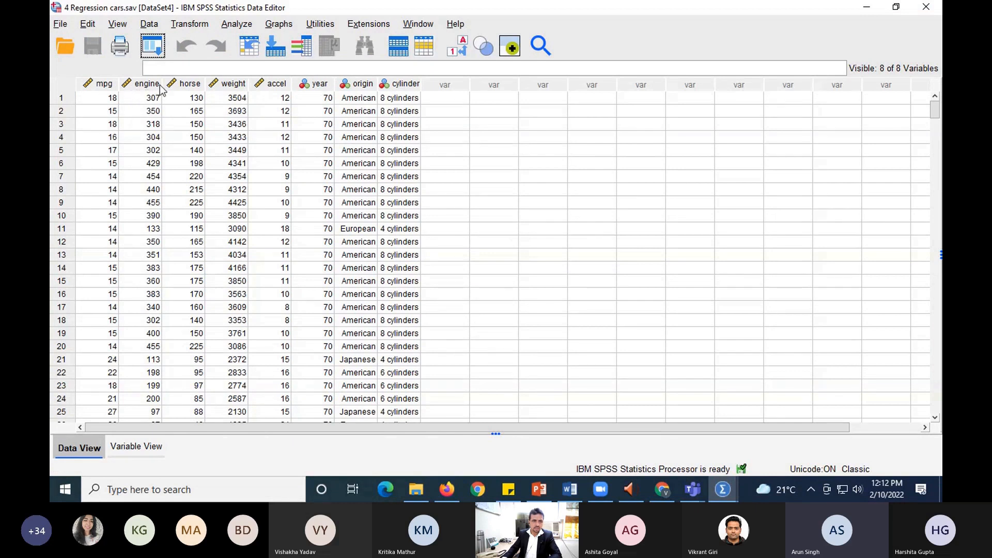
{"action": "left_click", "coordinate": [291, 84]}
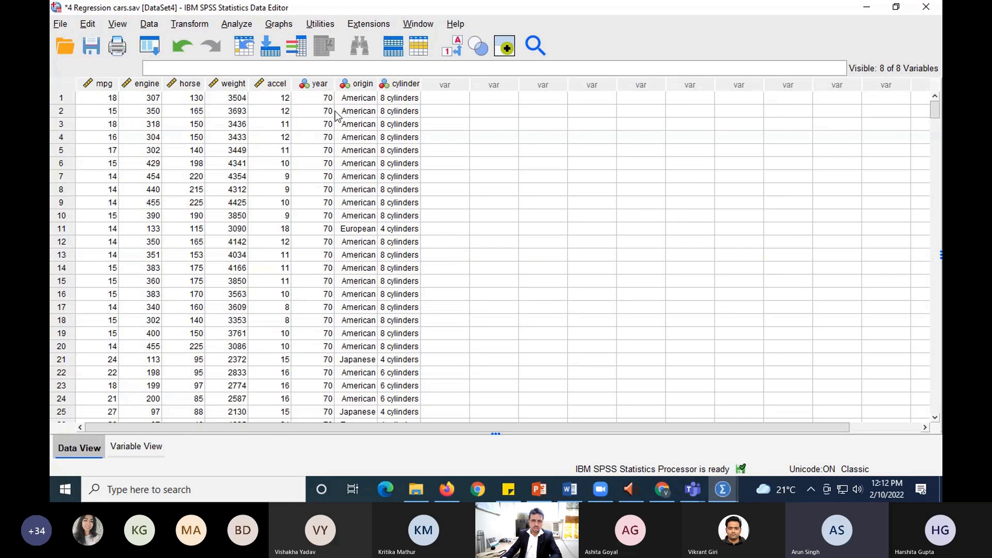
{"action": "left_click_drag", "start_coordinate": [377, 84], "coordinate": [516, 83]}
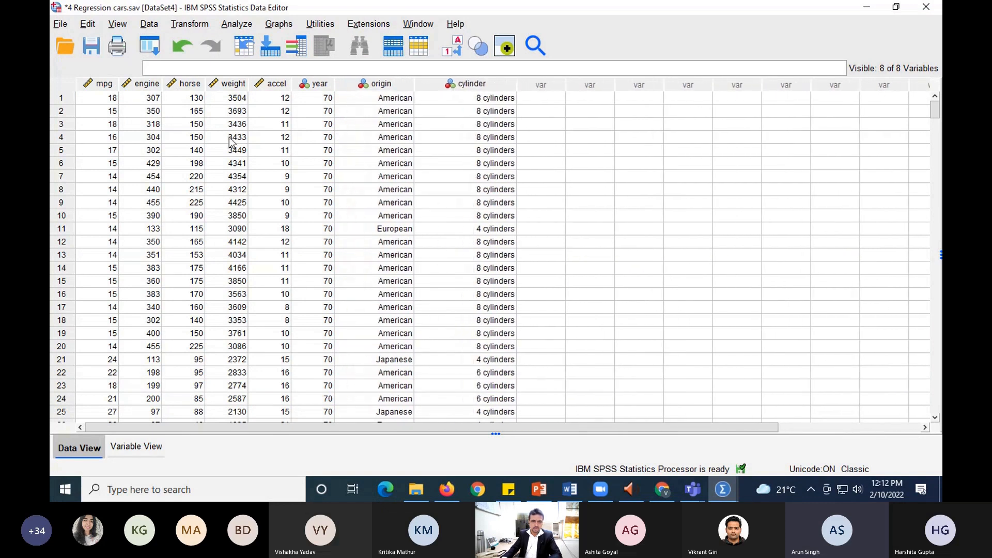
Open a bivariate correlation and add miles per gallon, engine displacement, horsepower, vehicle weight and time to accelerate as variables
{"action": "left_click", "coordinate": [242, 26]}
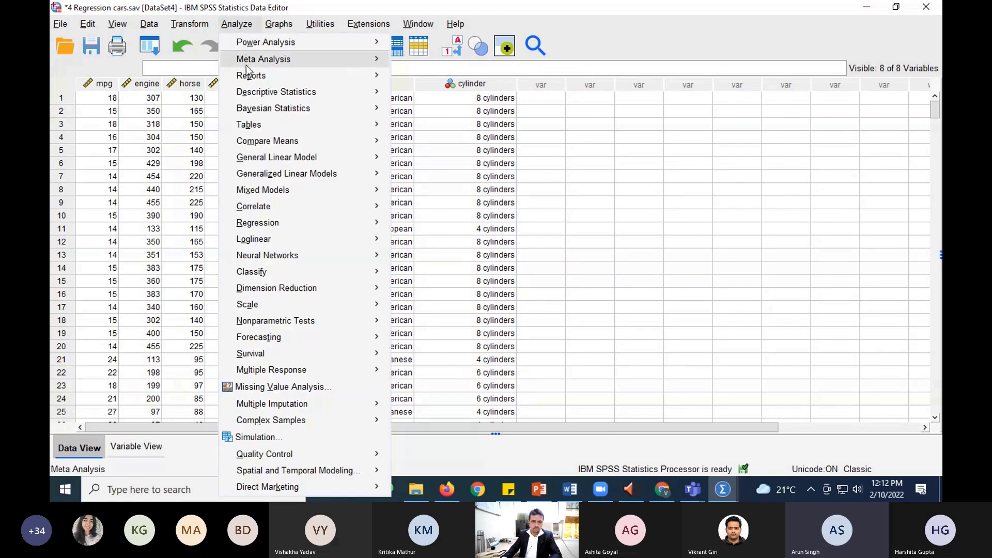
{"action": "mouse_move", "coordinate": [333, 209]}
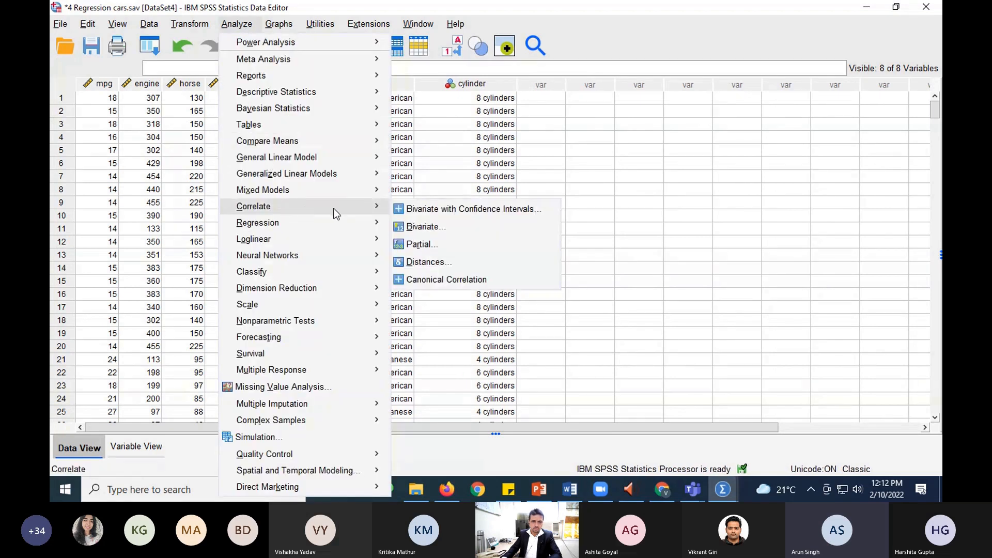
{"action": "left_click", "coordinate": [452, 229]}
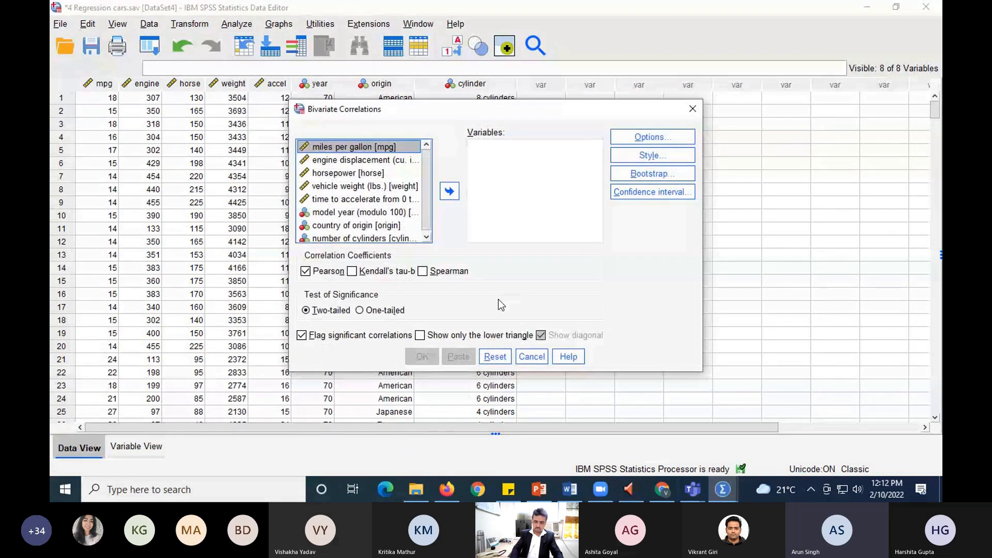
{"action": "key", "text": "shift+Down"}
{"action": "key", "text": "shift+Down"}
{"action": "key", "text": "shift+Down"}
{"action": "key", "text": "shift+Down"}
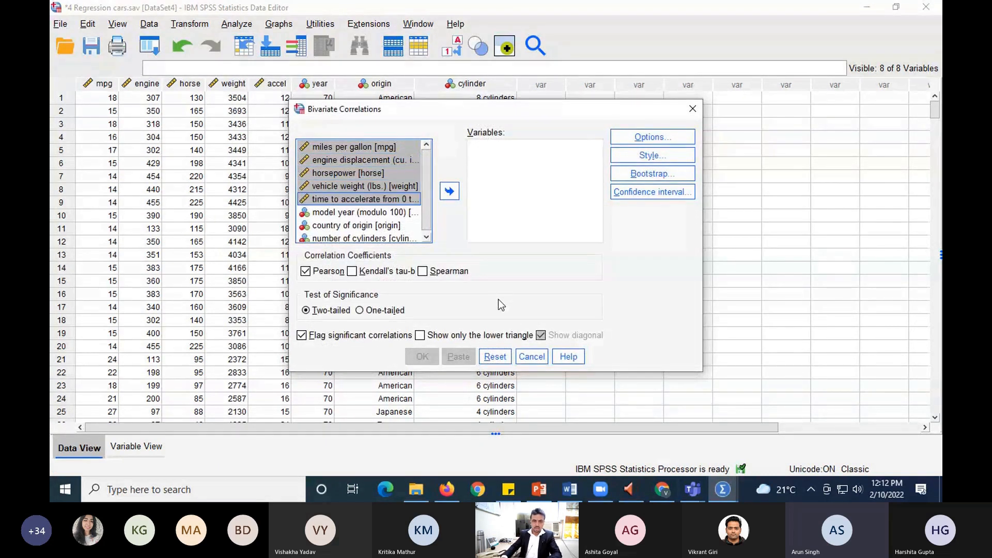
{"action": "left_click", "coordinate": [449, 192]}
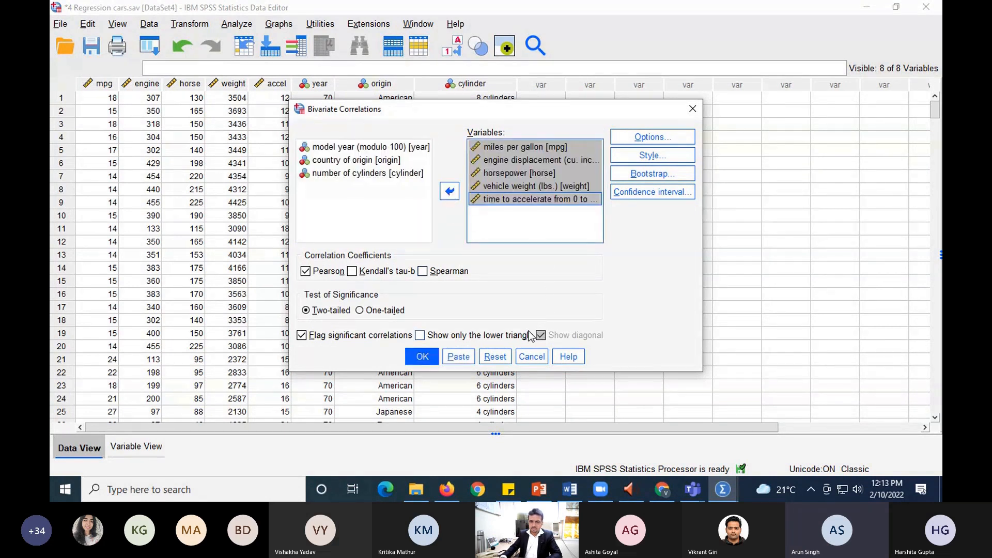
Limit the correlation table to the lower triangle without the diagonal and run the two-tailed Pearson analysis
{"action": "left_click", "coordinate": [419, 336]}
{"action": "left_click", "coordinate": [419, 335]}
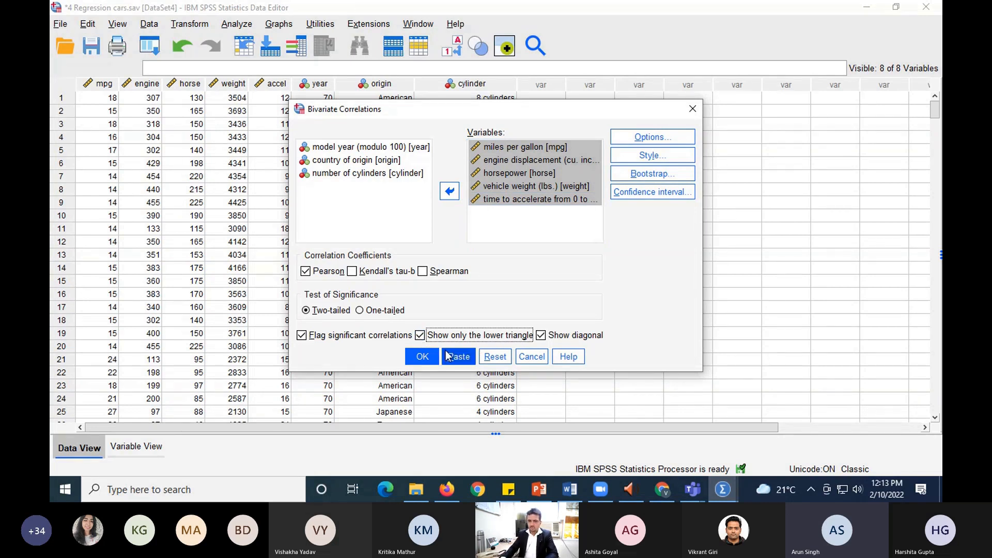
{"action": "left_click", "coordinate": [541, 336]}
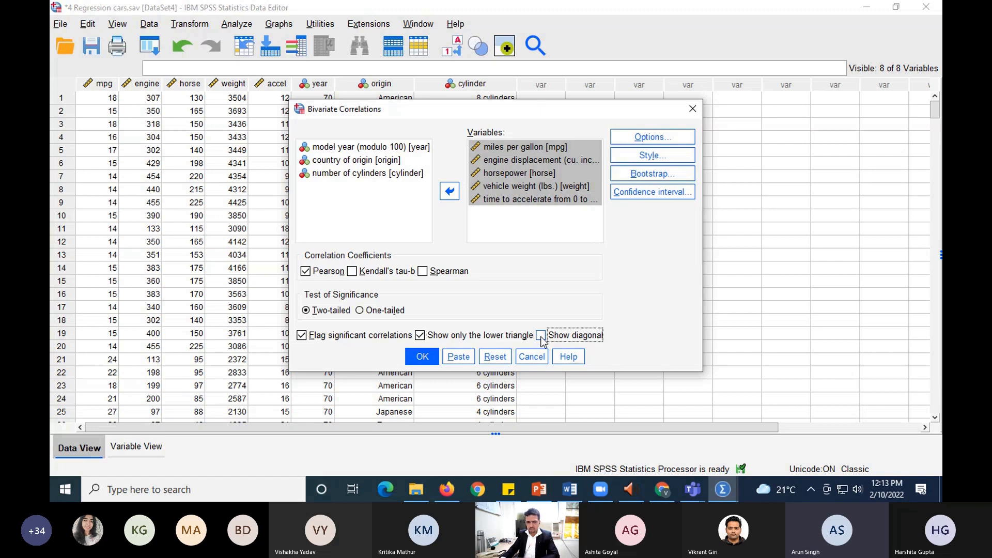
{"action": "left_click", "coordinate": [428, 361]}
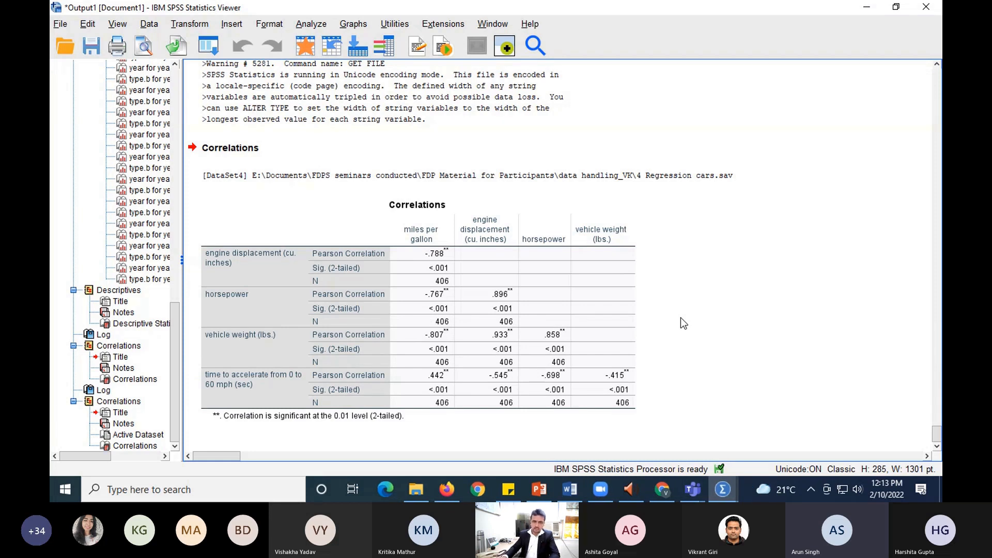
Examine the Correlations table for the cars dataset in the output, including its coefficients and significance values
{"action": "left_click", "coordinate": [221, 265]}
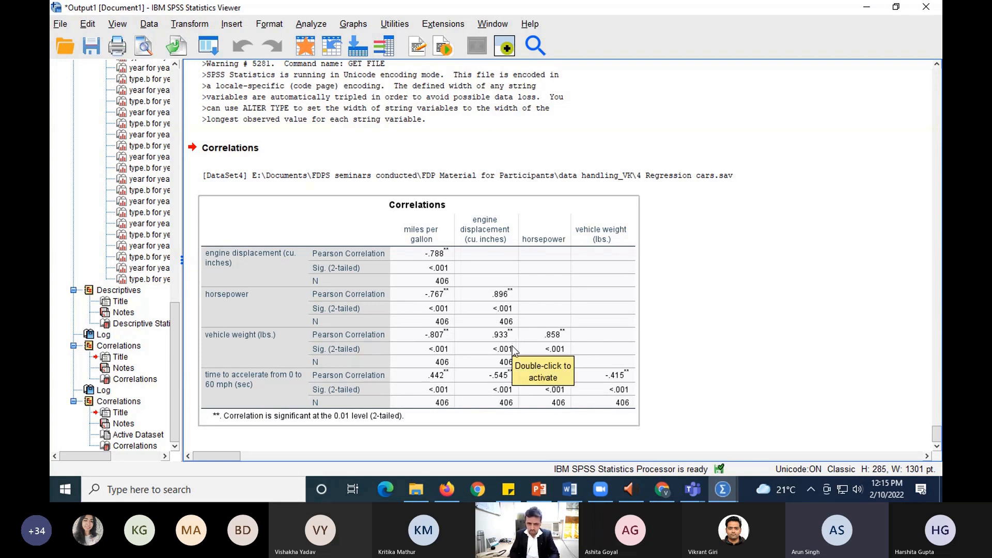
{"action": "left_click", "coordinate": [711, 395]}
{"action": "left_click", "coordinate": [476, 416]}
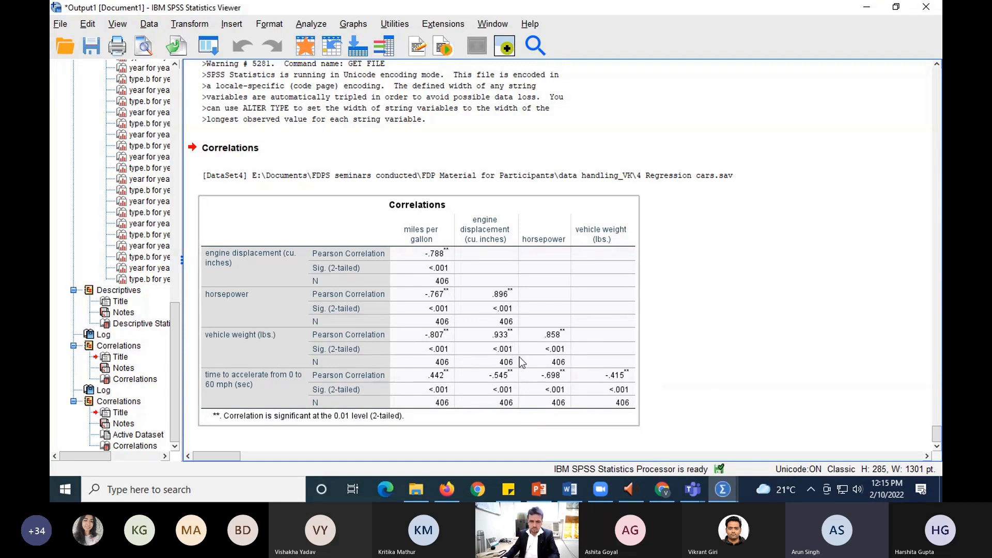
{"action": "left_click", "coordinate": [745, 354]}
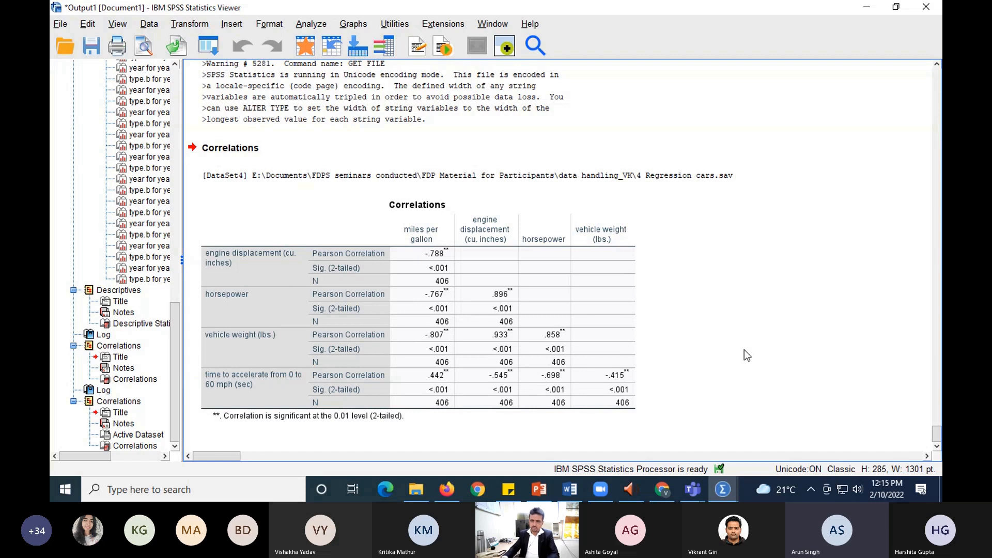
{"action": "left_click", "coordinate": [625, 293]}
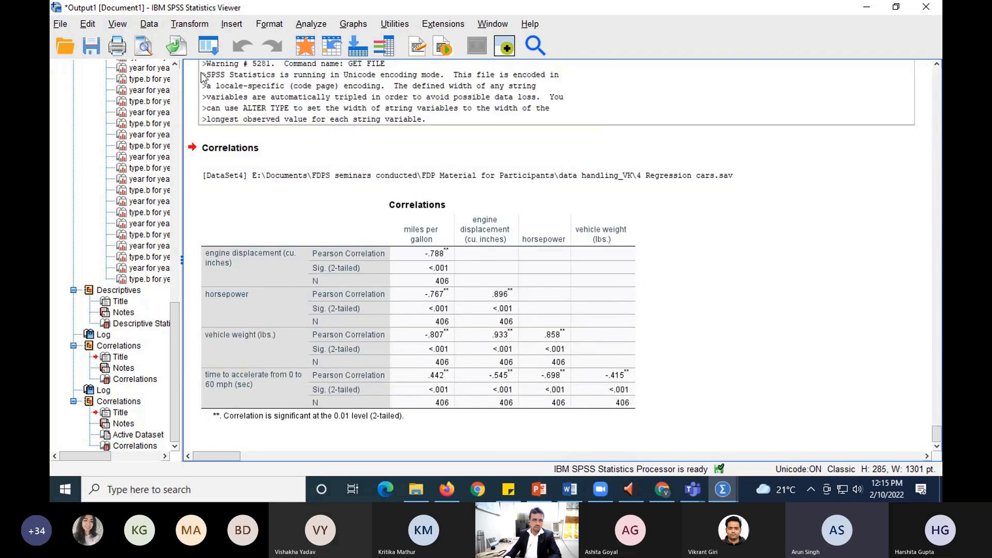
Start exporting all output as a Word document and choose the Desktop as the destination folder
{"action": "left_click", "coordinate": [173, 51]}
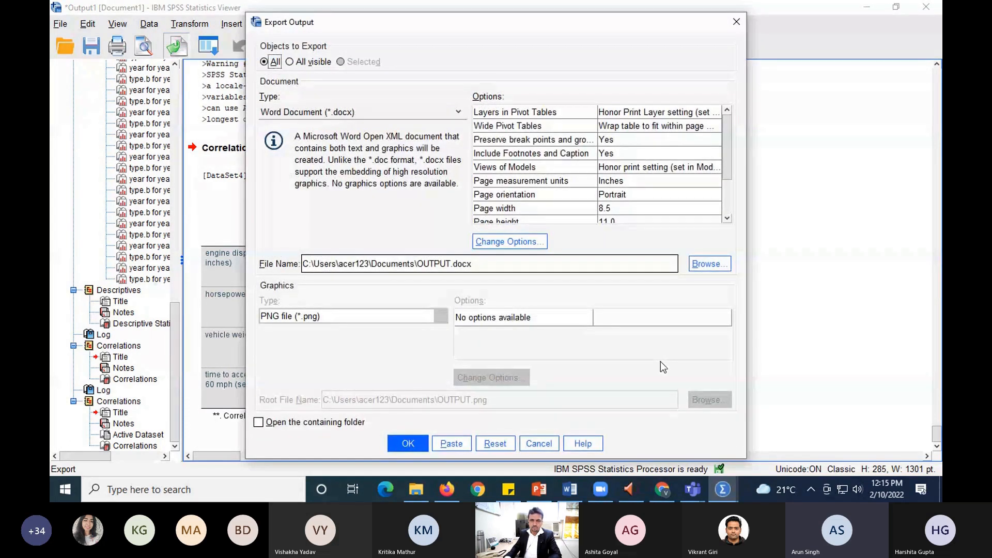
{"action": "left_click", "coordinate": [710, 265]}
{"action": "left_click", "coordinate": [430, 150]}
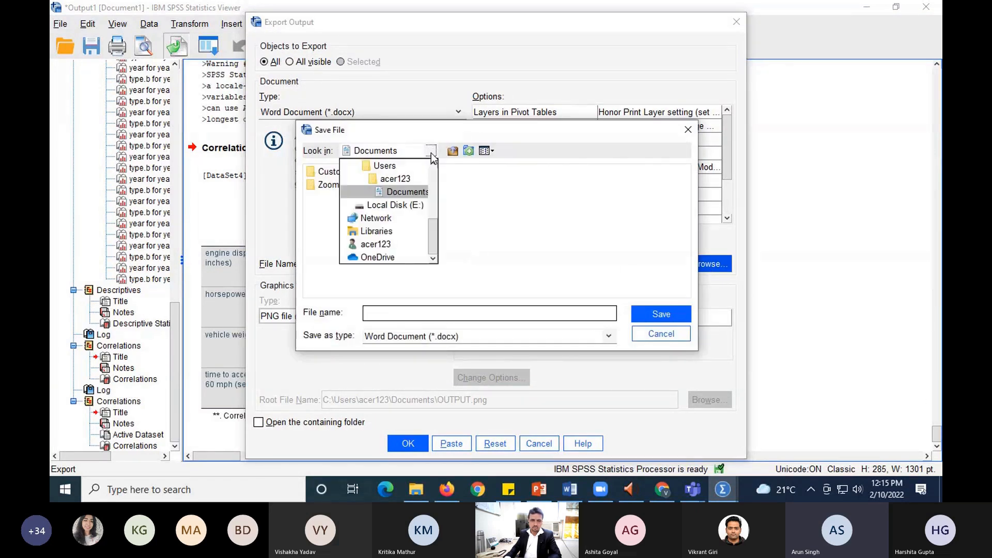
{"action": "left_click_drag", "start_coordinate": [432, 225], "coordinate": [432, 169]}
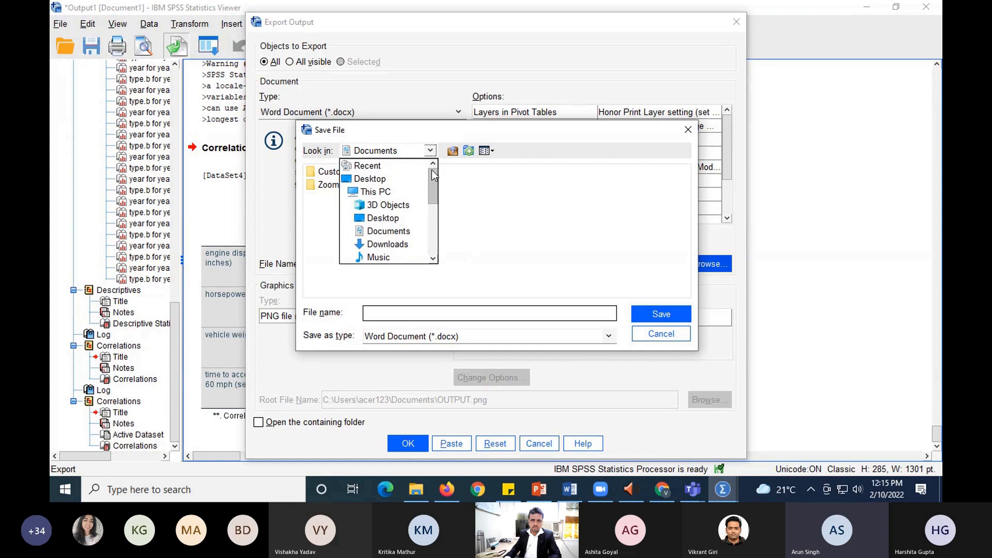
{"action": "left_click", "coordinate": [372, 178]}
Name the export file "data handling feb 10" and export the output to it
{"action": "left_click", "coordinate": [396, 313]}
{"action": "type", "text": "data"}
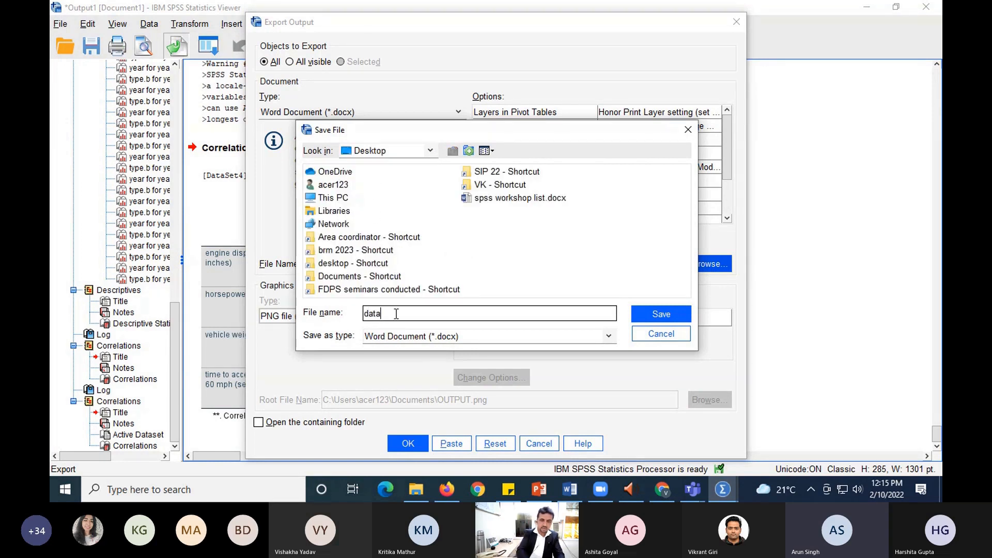
{"action": "type", "text": " handling feb 2"}
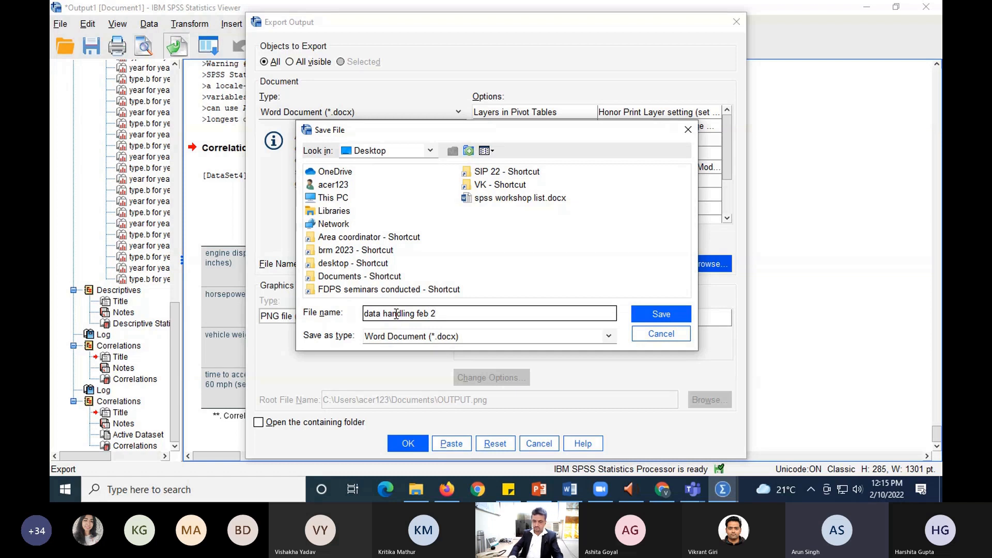
{"action": "key", "text": "BackSpace"}
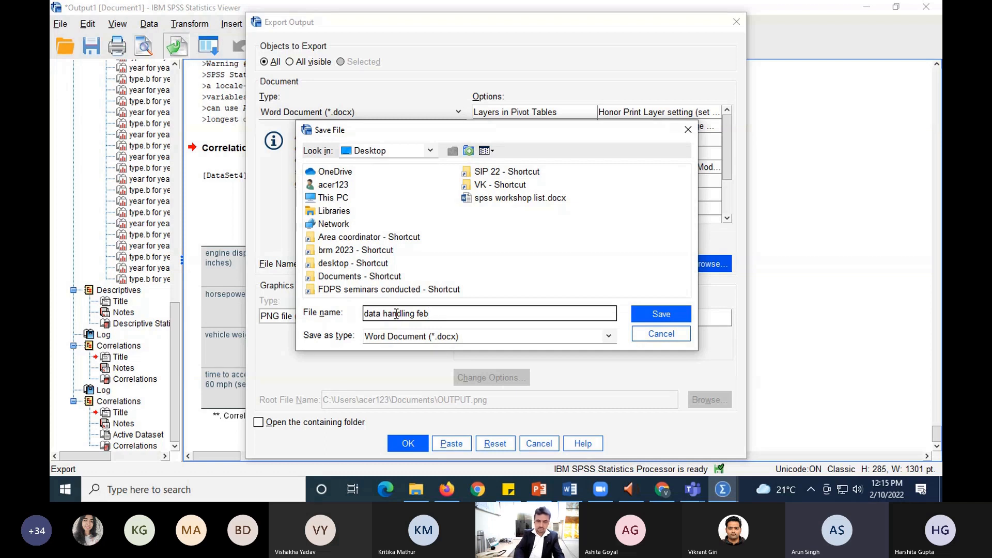
{"action": "type", "text": "10"}
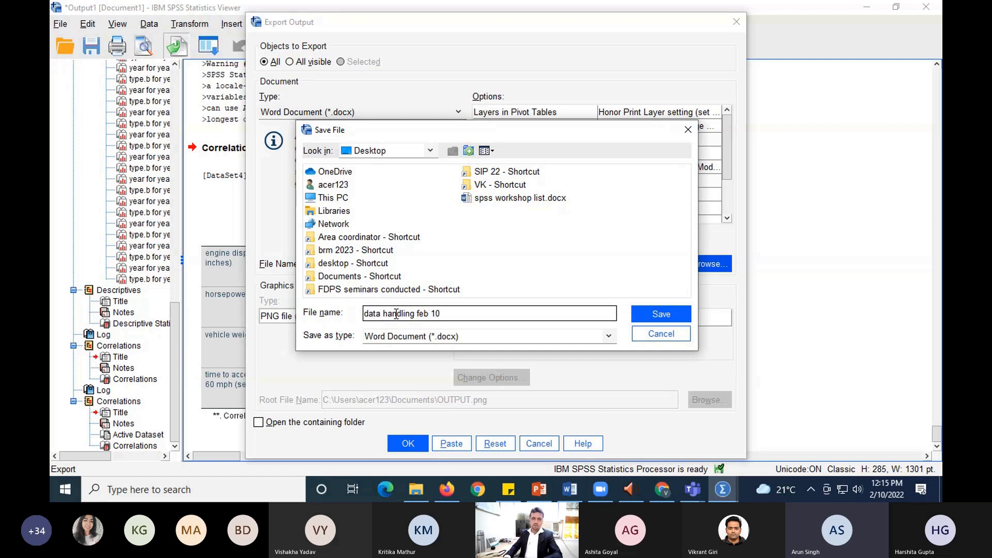
{"action": "left_click", "coordinate": [675, 313]}
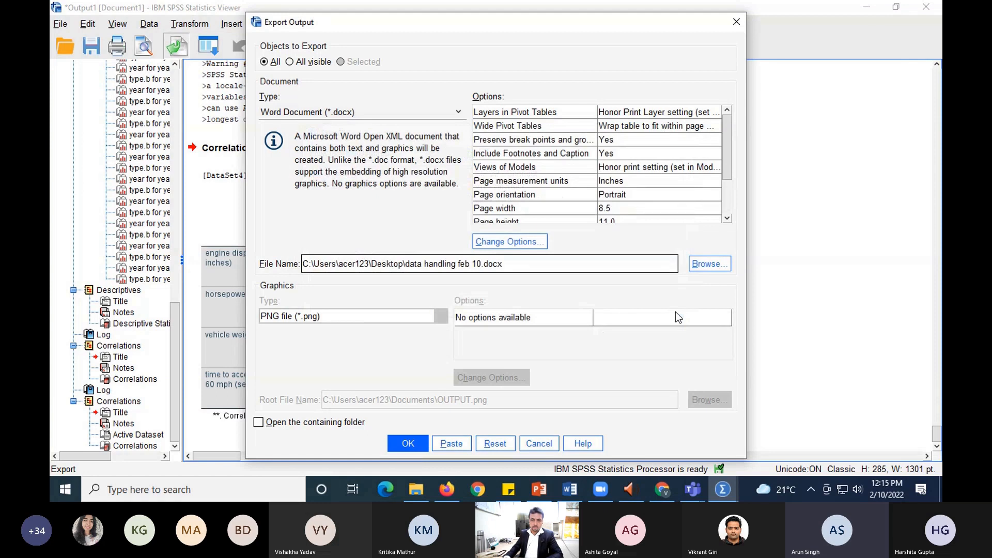
{"action": "mouse_move", "coordinate": [727, 141]}
{"action": "left_mouse_down"}
{"action": "mouse_move", "coordinate": [726, 190]}
{"action": "mouse_move", "coordinate": [725, 128]}
{"action": "left_mouse_up"}
{"action": "left_click", "coordinate": [404, 441]}
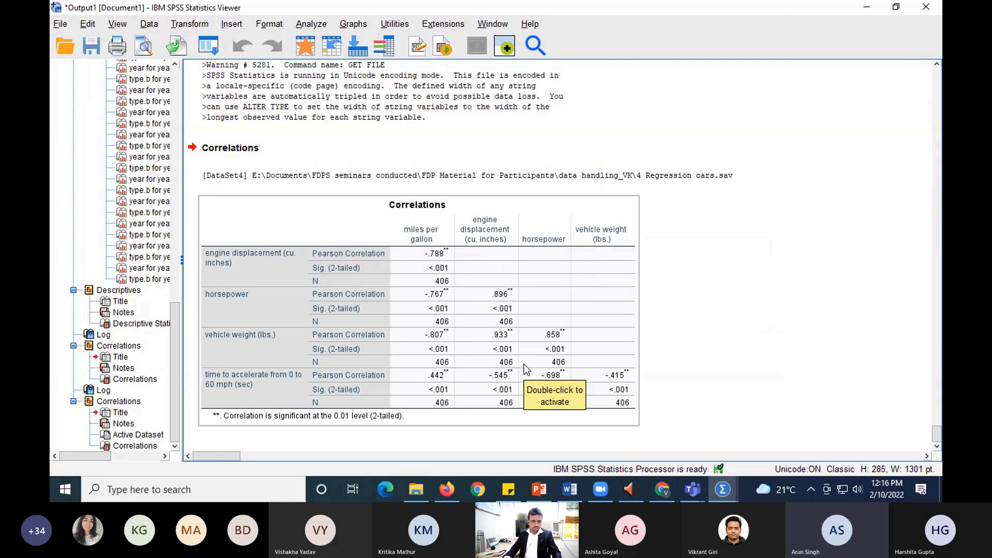
Switch to File Explorer, open "data handling feb 10" from the Desktop in Word, and locate the Return 2006 boxplot
{"action": "left_click", "coordinate": [416, 488]}
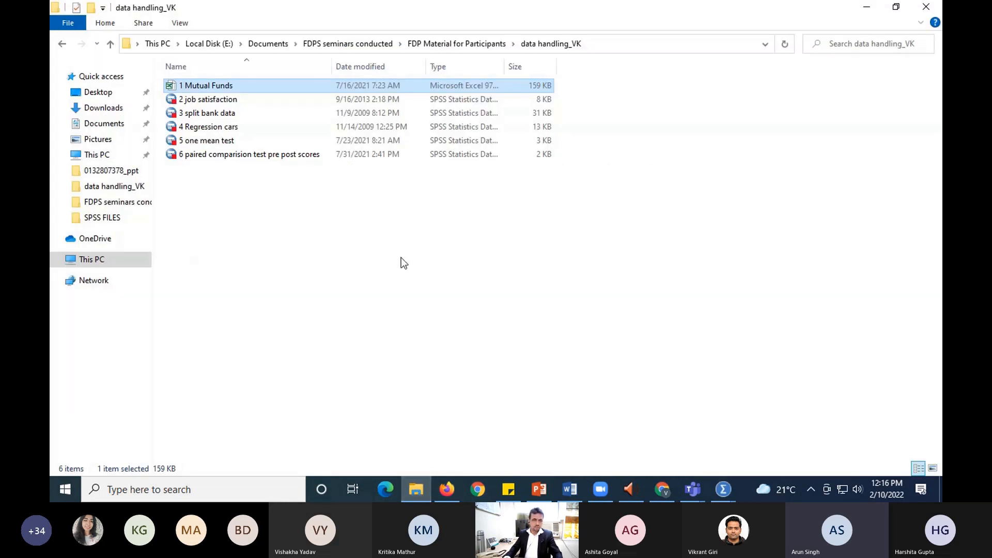
{"action": "left_click", "coordinate": [100, 95]}
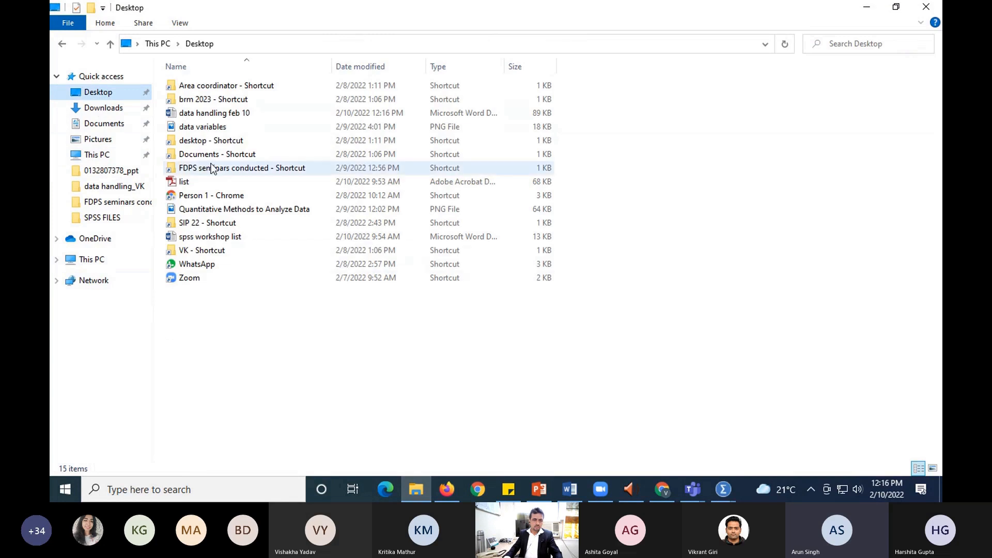
{"action": "double_click", "coordinate": [221, 113]}
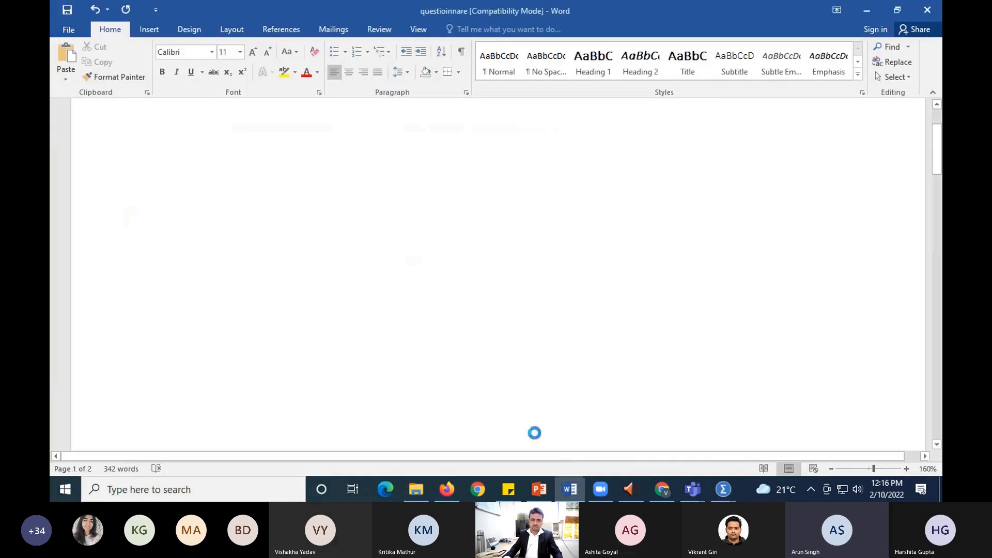
{"action": "scroll", "coordinate": [567, 306], "scroll_direction": "down", "scroll_amount": 15}
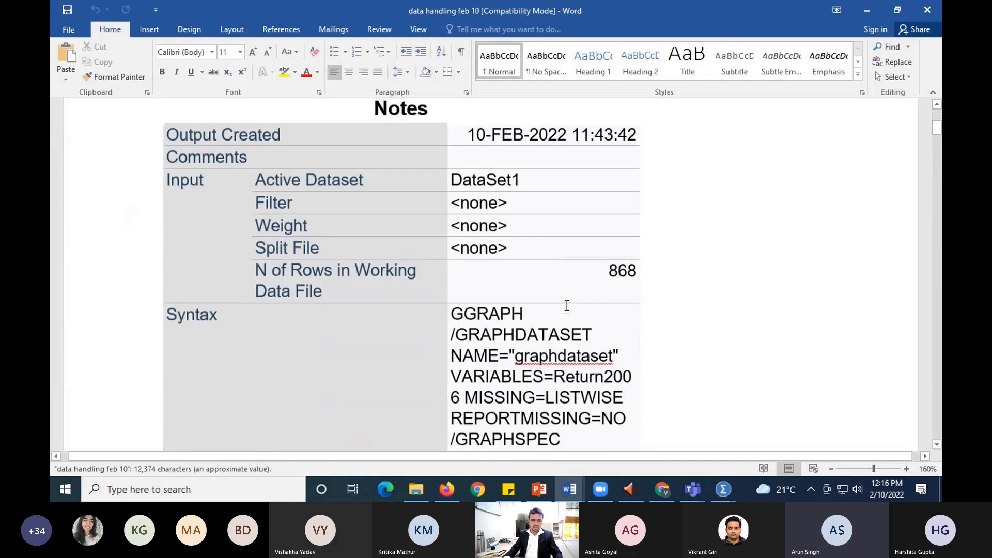
{"action": "scroll", "coordinate": [565, 308], "scroll_direction": "down", "scroll_amount": 10}
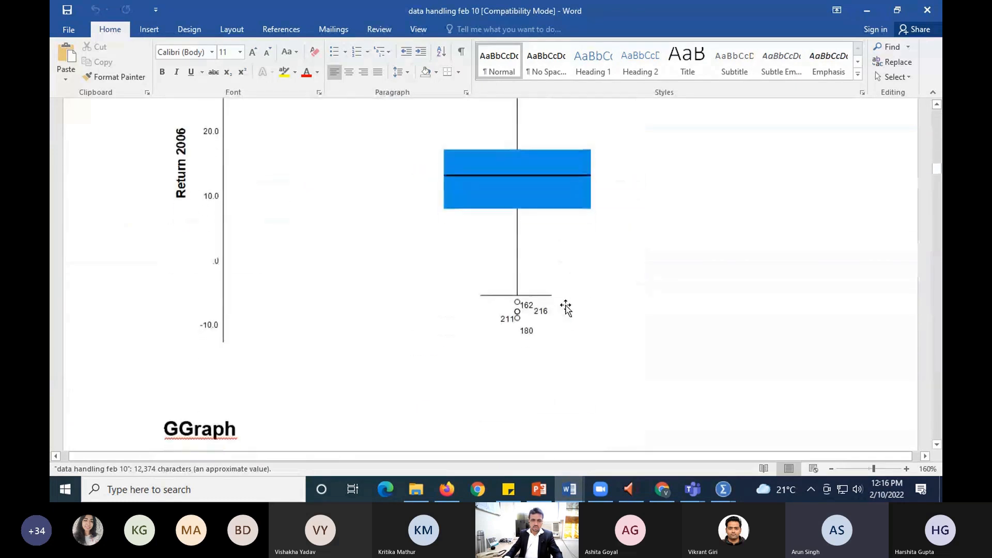
{"action": "scroll", "coordinate": [565, 306], "scroll_direction": "up", "scroll_amount": 3}
{"action": "left_click", "coordinate": [477, 261]}
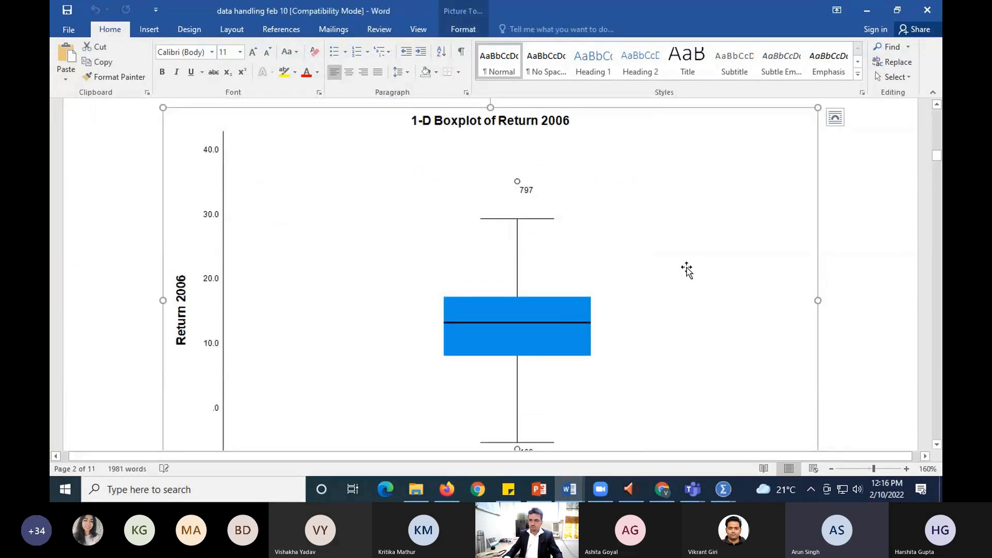
Add the line "Interpretation:" directly below the Return 2006 boxplot and make it bold
{"action": "scroll", "coordinate": [687, 268], "scroll_direction": "down", "scroll_amount": 3}
{"action": "left_click", "coordinate": [286, 356]}
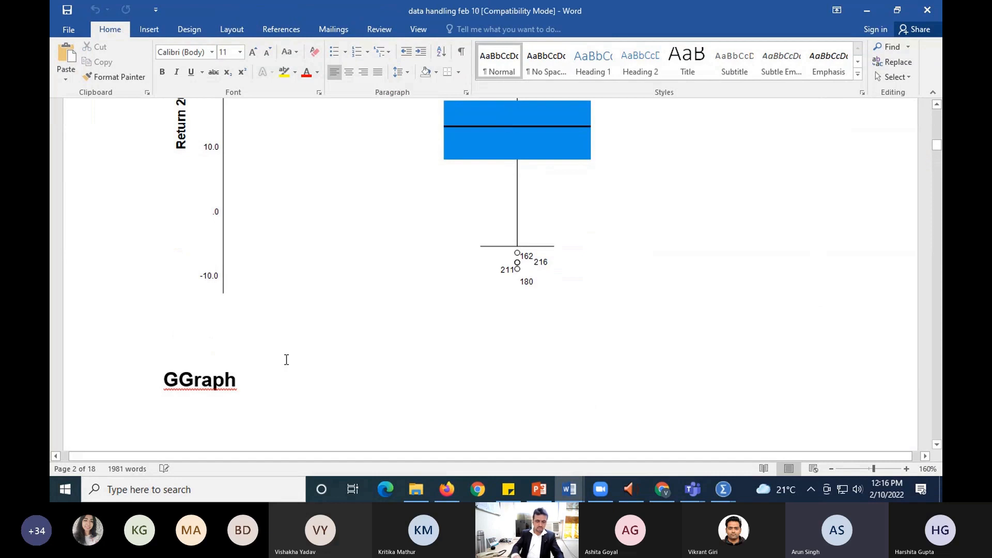
{"action": "type", "text": "Interpretation:"}
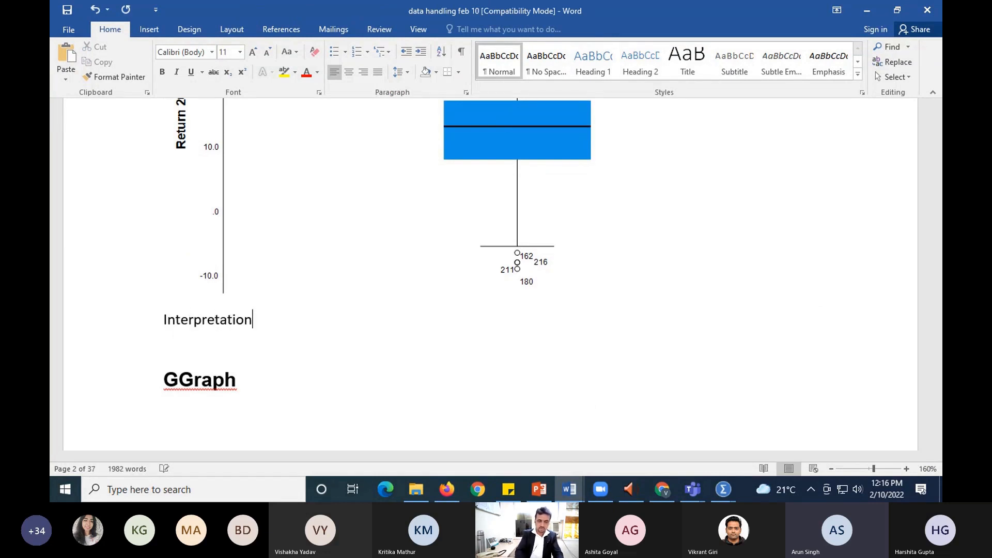
{"action": "left_click", "coordinate": [118, 326]}
{"action": "key", "text": "ctrl+b"}
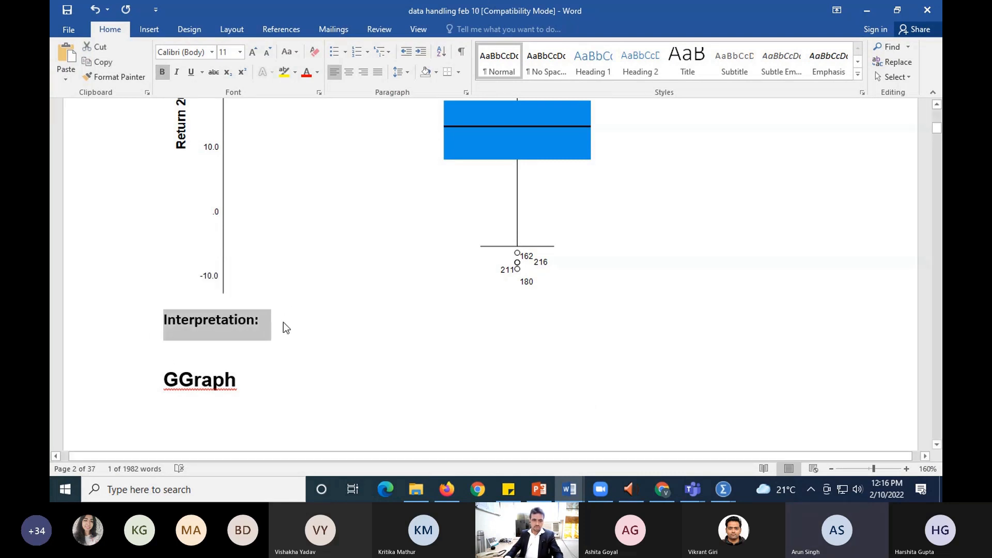
{"action": "left_click", "coordinate": [285, 327]}
Delete the GGraph heading and the Notes table that precede the 5-Year Return boxplot
{"action": "scroll", "coordinate": [238, 389], "scroll_direction": "down", "scroll_amount": 3}
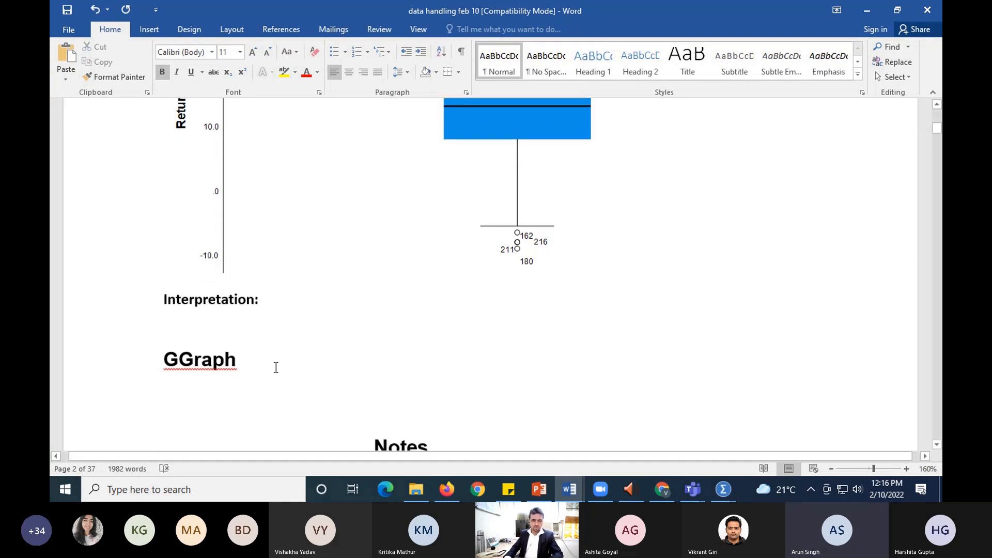
{"action": "left_click_drag", "start_coordinate": [159, 230], "coordinate": [624, 311]}
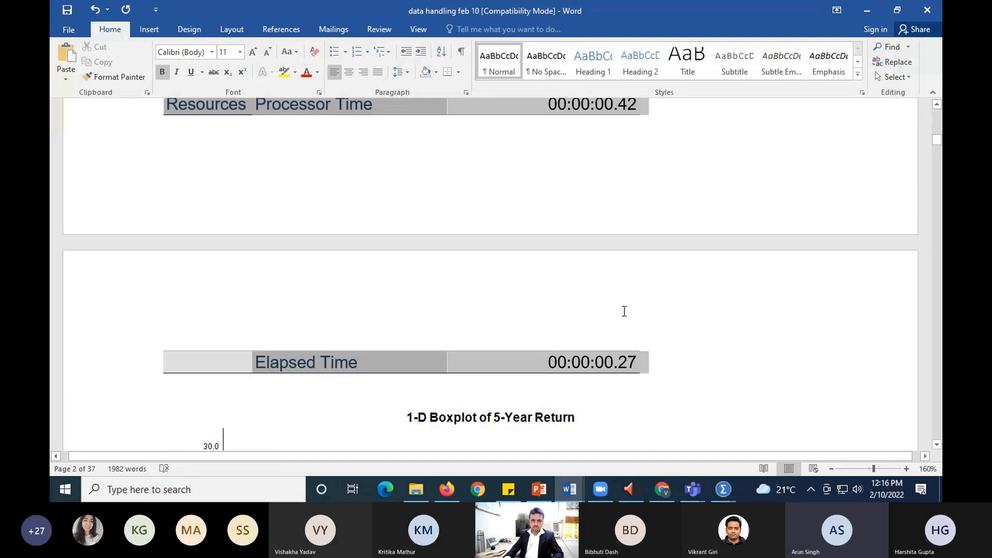
{"action": "left_click_drag", "start_coordinate": [681, 366], "coordinate": [679, 368]}
{"action": "key", "text": "Delete"}
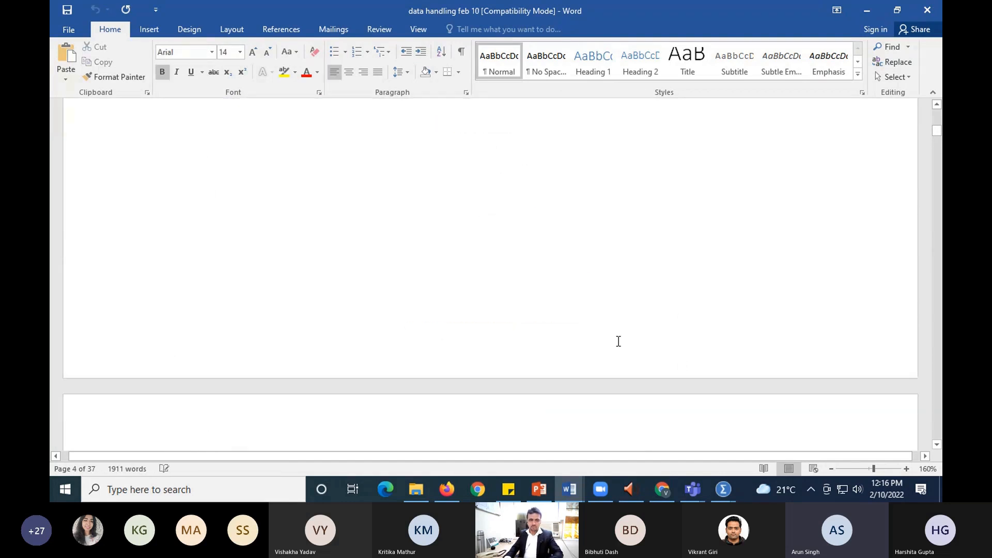
Copy the bold "Interpretation:" line from below the Return 2006 boxplot and paste it below the 5-Year Return boxplot
{"action": "scroll", "coordinate": [605, 344], "scroll_direction": "down", "scroll_amount": 10}
{"action": "scroll", "coordinate": [606, 344], "scroll_direction": "up", "scroll_amount": 7}
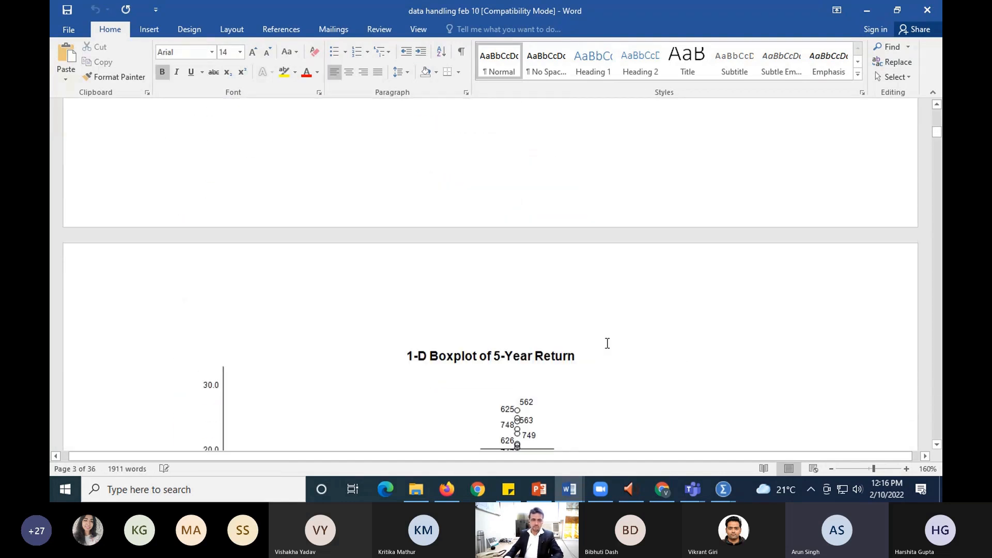
{"action": "scroll", "coordinate": [231, 160], "scroll_direction": "up", "scroll_amount": 3}
{"action": "left_click", "coordinate": [153, 122]}
{"action": "key", "text": "ctrl+c"}
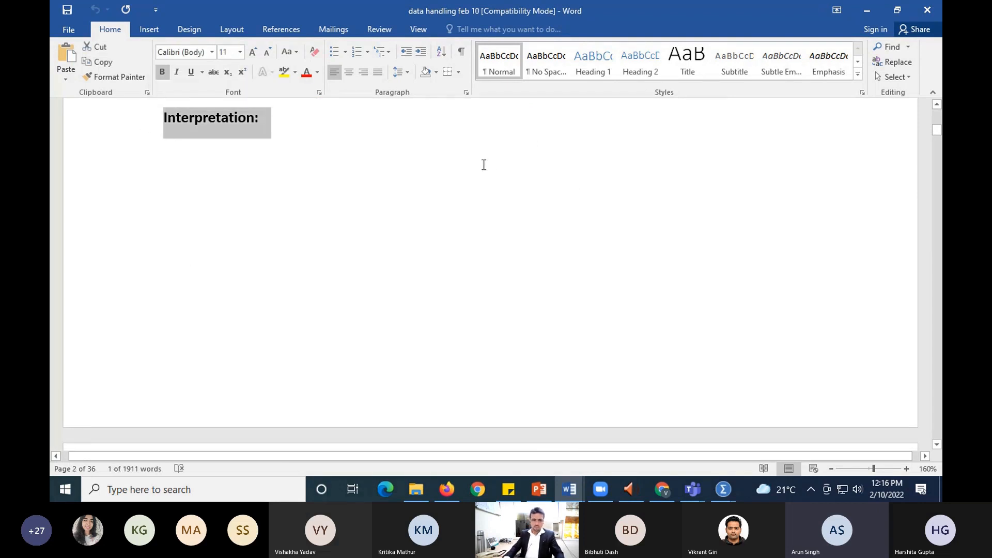
{"action": "scroll", "coordinate": [496, 165], "scroll_direction": "down", "scroll_amount": 12}
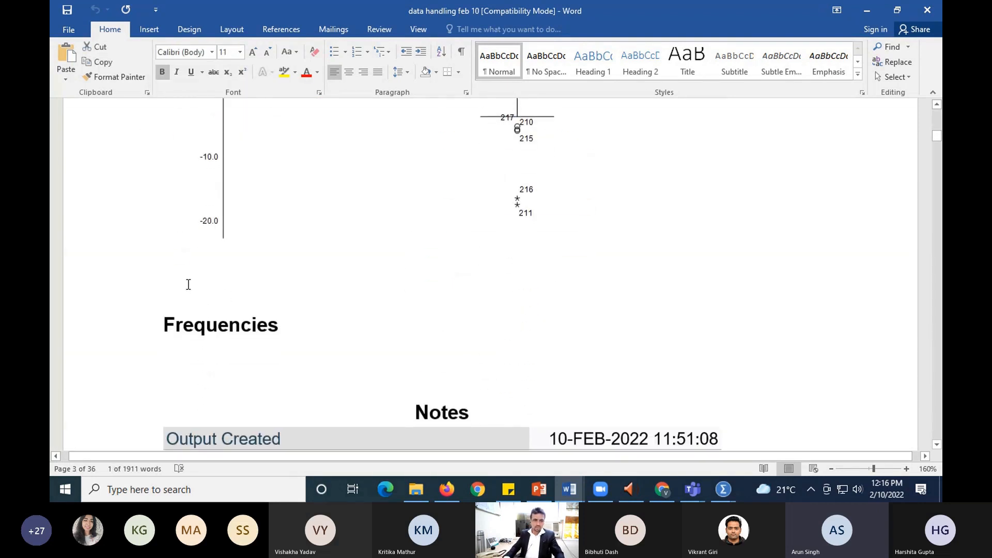
{"action": "left_click", "coordinate": [331, 310]}
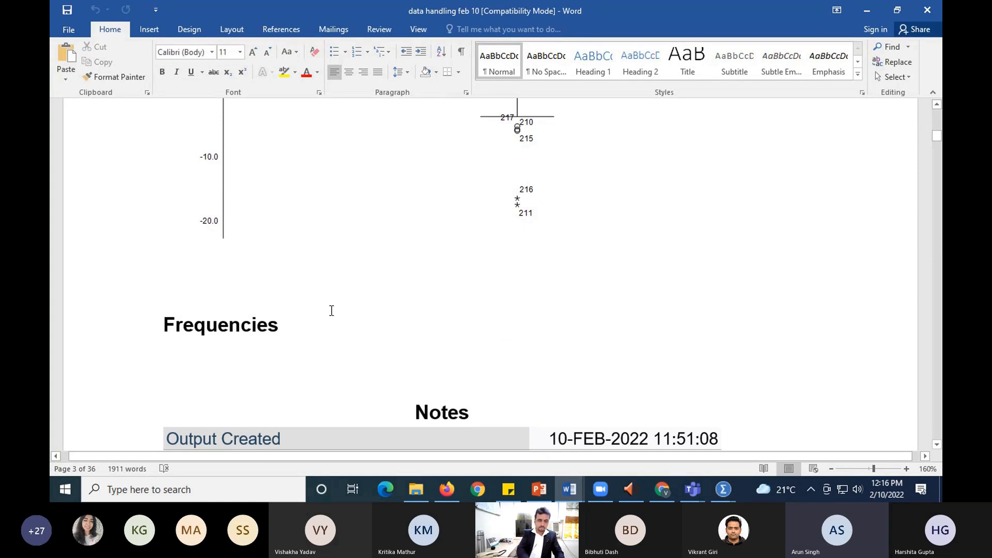
{"action": "key", "text": "ctrl+v"}
Delete the Frequencies heading and Notes table that precede the "Indicator of each last matching case as Primary" table
{"action": "scroll", "coordinate": [415, 290], "scroll_direction": "down", "scroll_amount": 3}
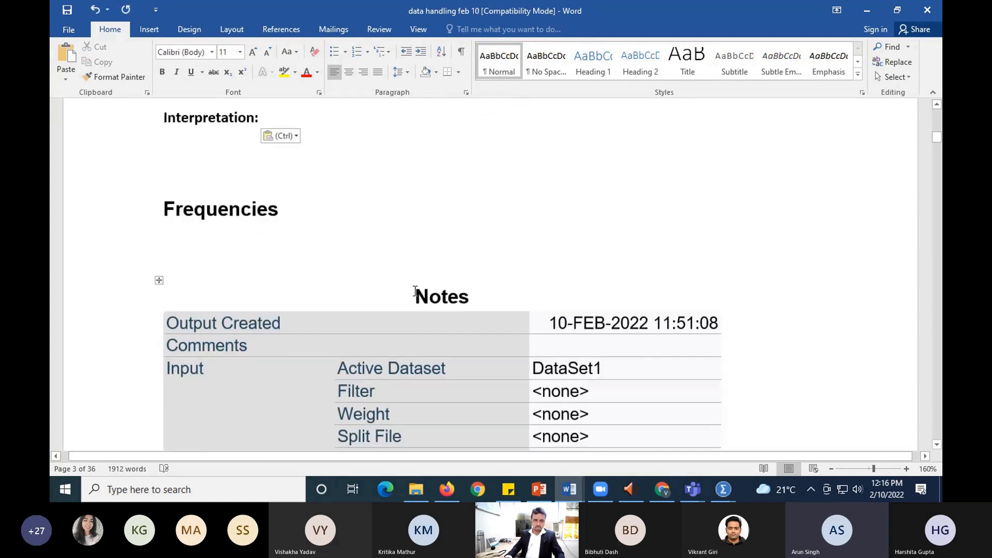
{"action": "left_click_drag", "start_coordinate": [168, 203], "coordinate": [492, 259]}
{"action": "key", "text": "Delete"}
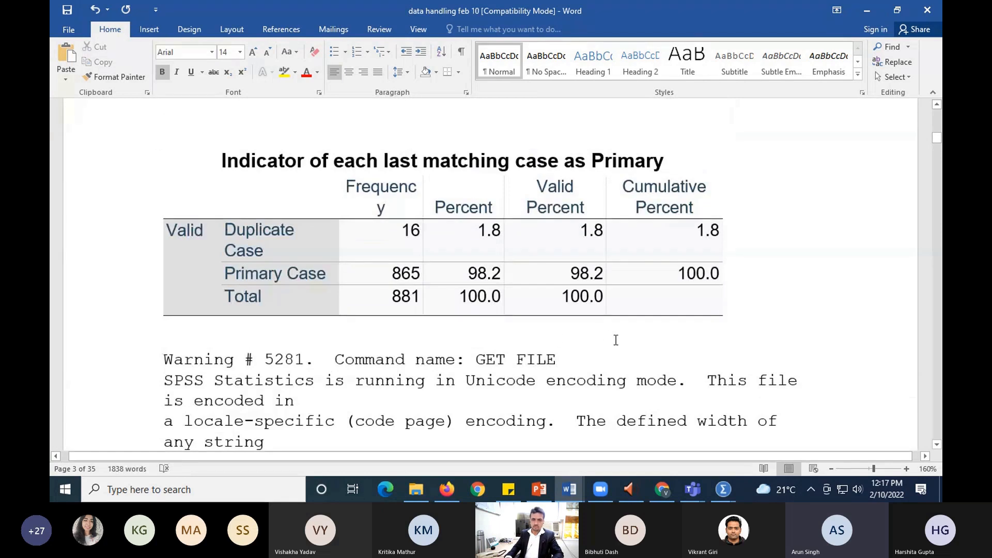
Paste the copied "Interpretation:" line directly below both the year and the type.b frequency tables
{"action": "scroll", "coordinate": [381, 347], "scroll_direction": "down", "scroll_amount": 10}
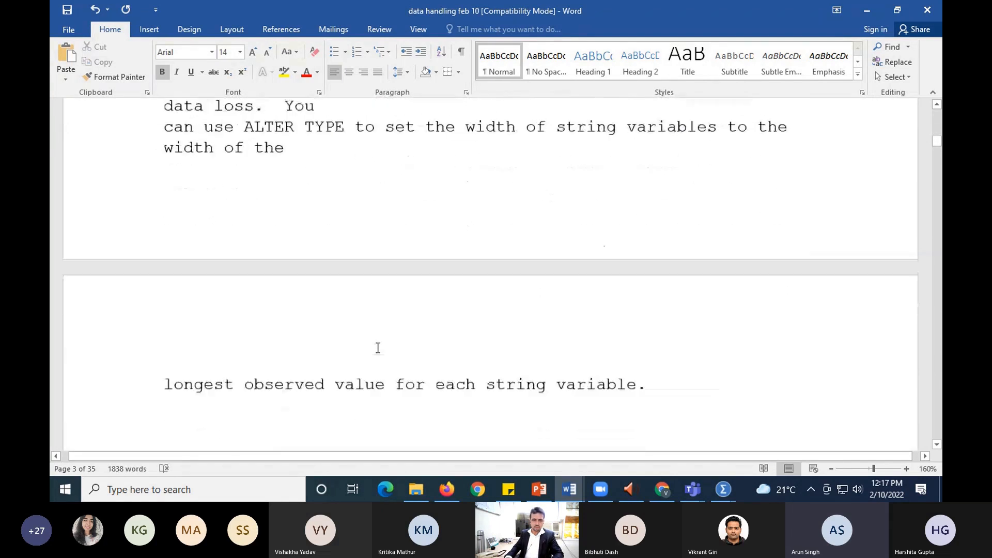
{"action": "scroll", "coordinate": [378, 348], "scroll_direction": "down", "scroll_amount": 15}
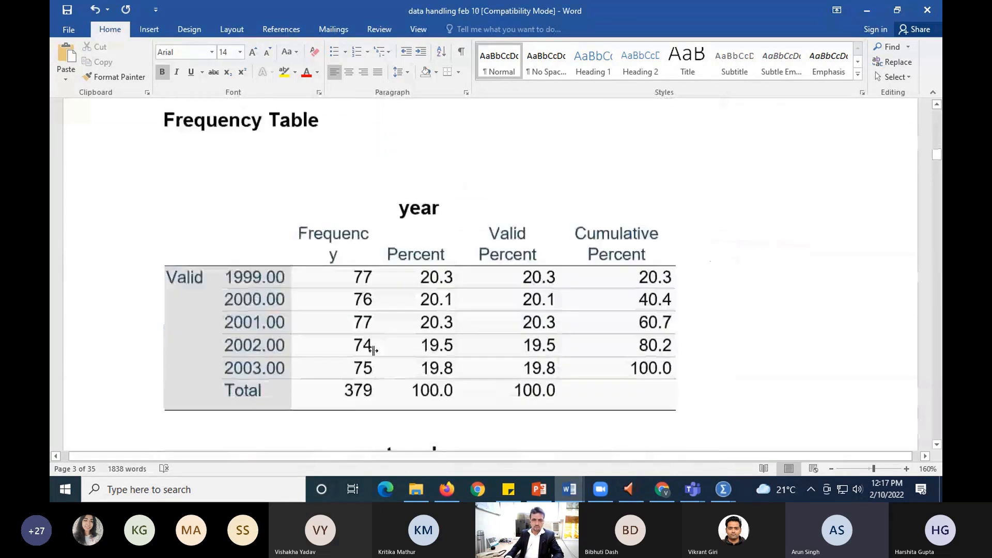
{"action": "scroll", "coordinate": [372, 350], "scroll_direction": "up", "scroll_amount": 2}
{"action": "scroll", "coordinate": [372, 351], "scroll_direction": "down", "scroll_amount": 4}
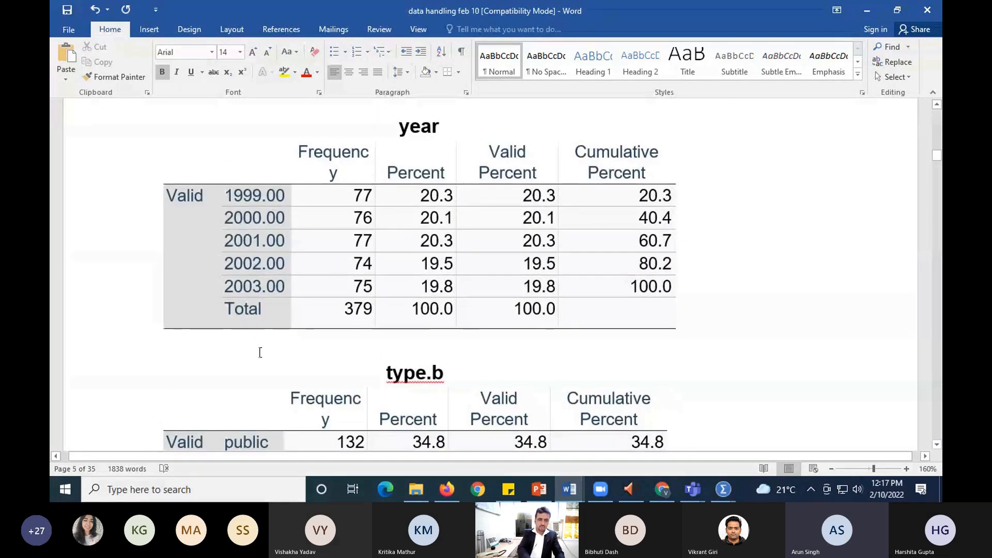
{"action": "key", "text": "ctrl+v"}
{"action": "scroll", "coordinate": [343, 336], "scroll_direction": "down", "scroll_amount": 4}
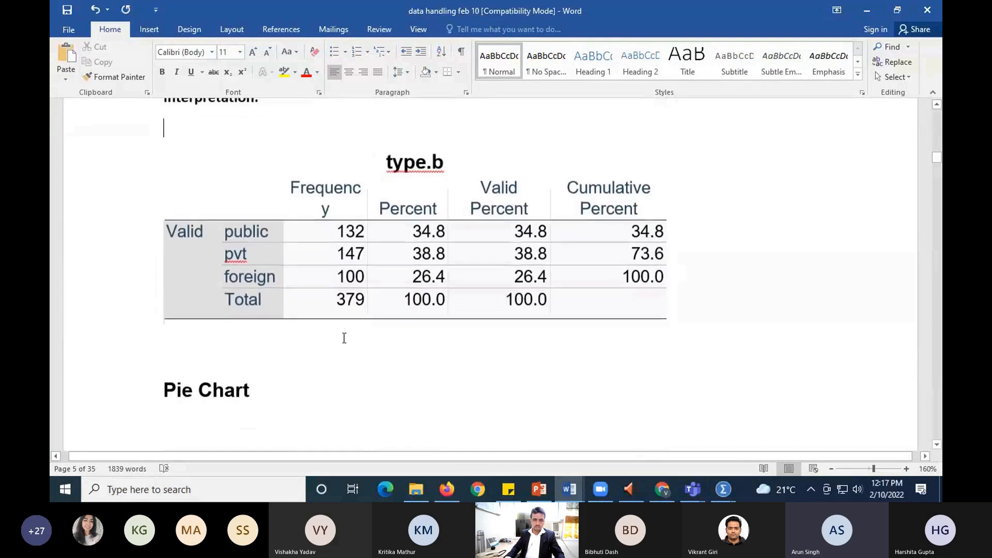
{"action": "key", "text": "ctrl+v"}
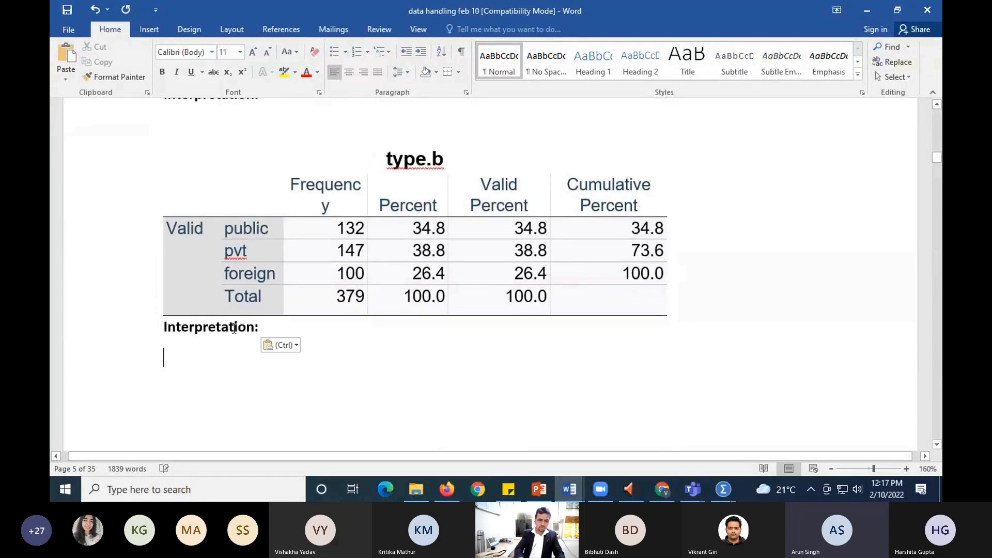
Paste the "Interpretation:" line directly below the Descriptive Statistics table that covers the variables cdr through ppe
{"action": "scroll", "coordinate": [754, 402], "scroll_direction": "down", "scroll_amount": 15}
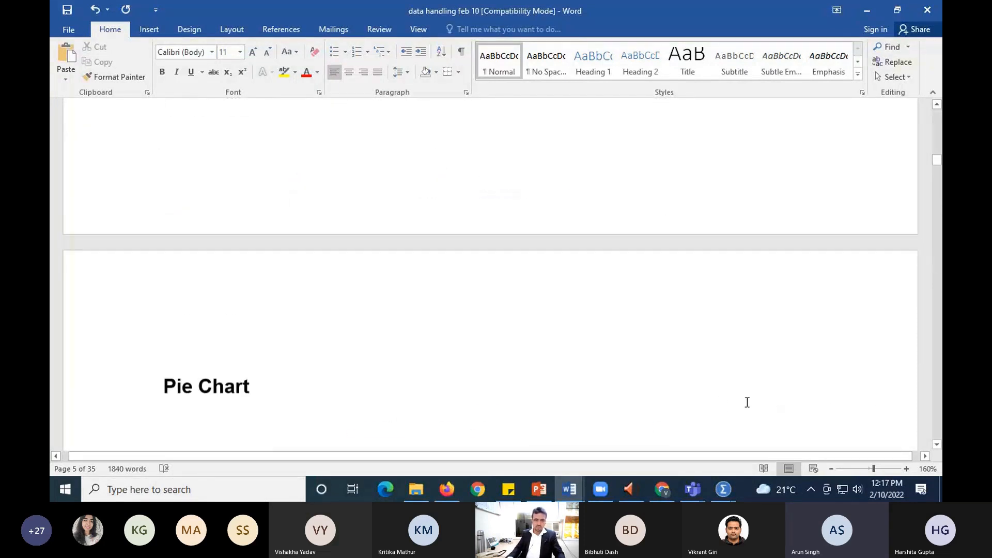
{"action": "left_click_drag", "start_coordinate": [939, 172], "coordinate": [940, 187]}
{"action": "left_click", "coordinate": [418, 430]}
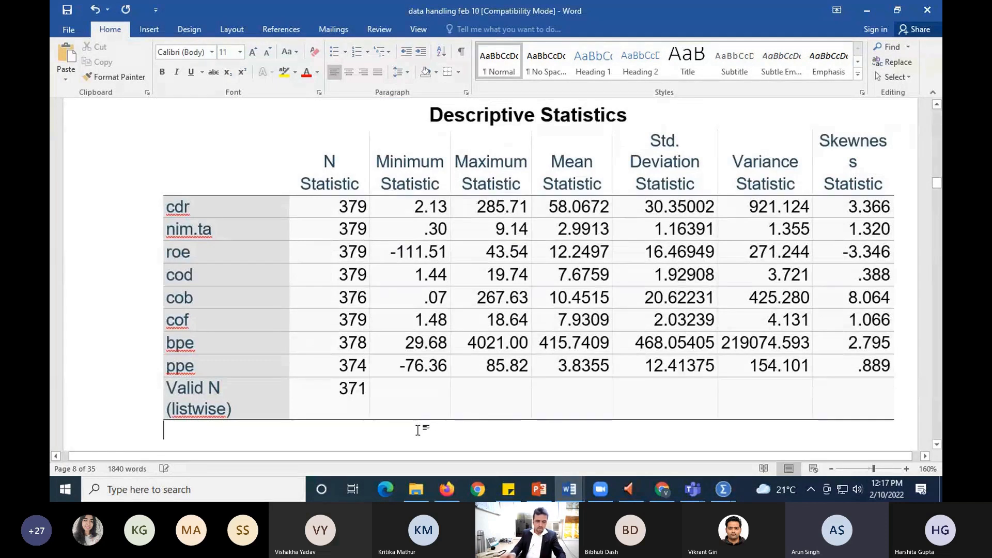
{"action": "key", "text": "ctrl+v"}
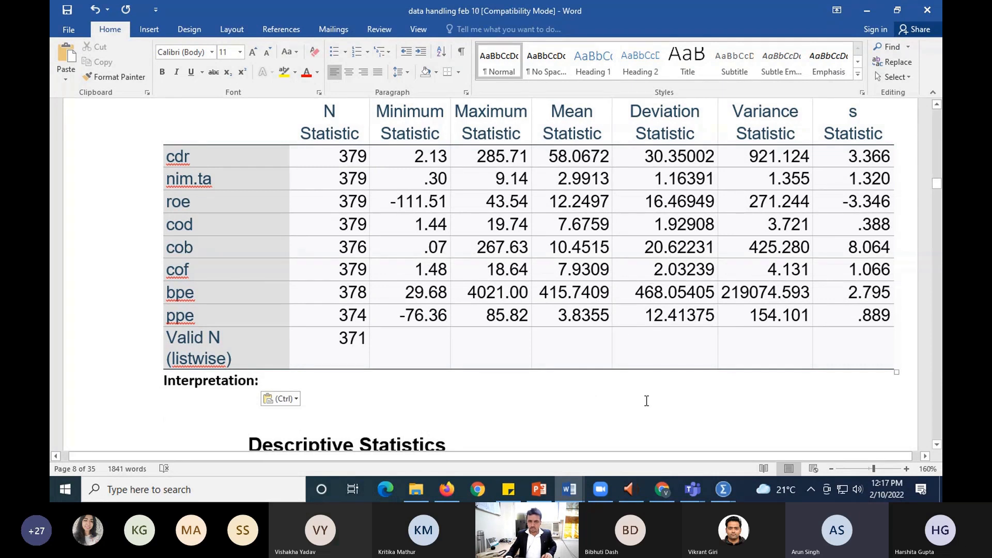
{"action": "scroll", "coordinate": [646, 401], "scroll_direction": "up", "scroll_amount": 3}
{"action": "scroll", "coordinate": [674, 387], "scroll_direction": "down", "scroll_amount": 2}
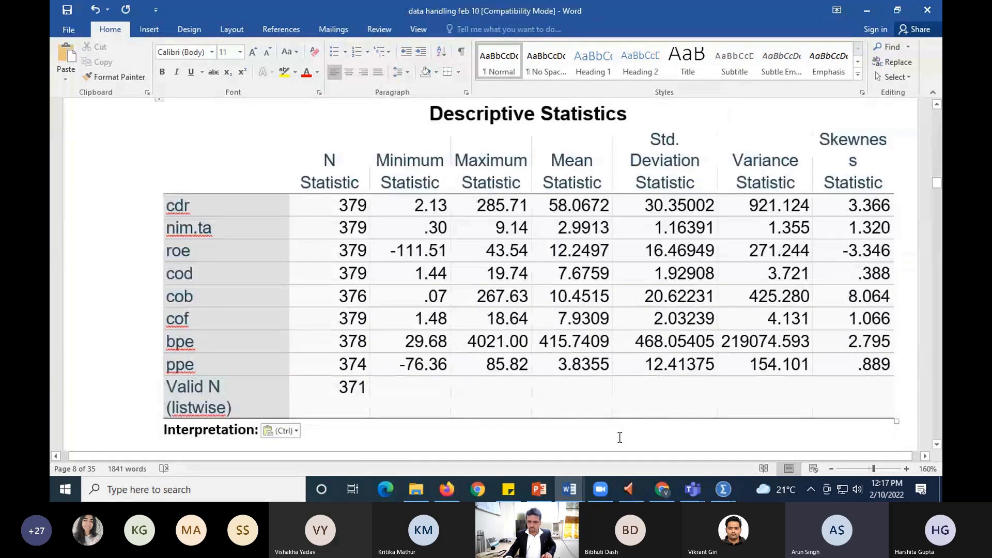